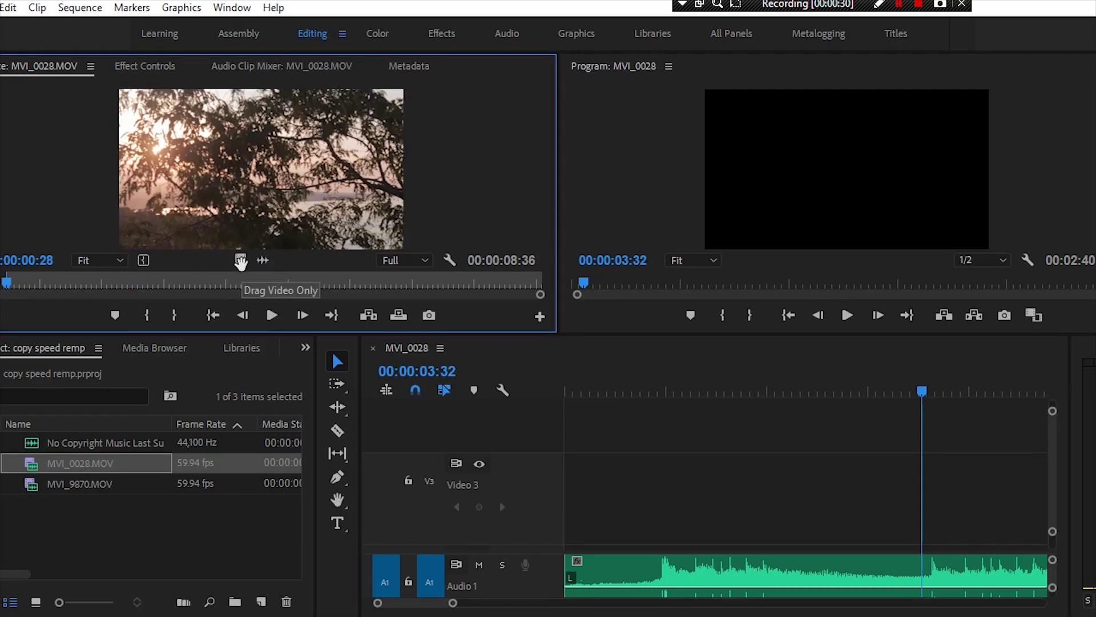
- Place MVI_0028.MOV's video only at the start of V3, scrub through it, and return Home
left_click_drag(283, 290, 568, 501)
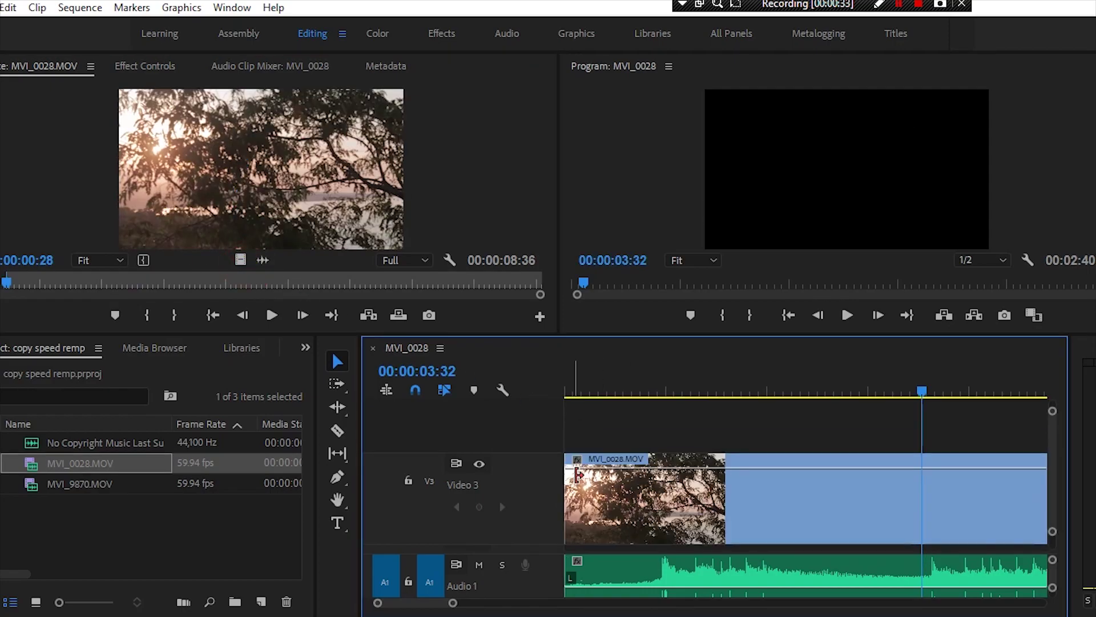
left_click_drag(565, 394, 895, 438)
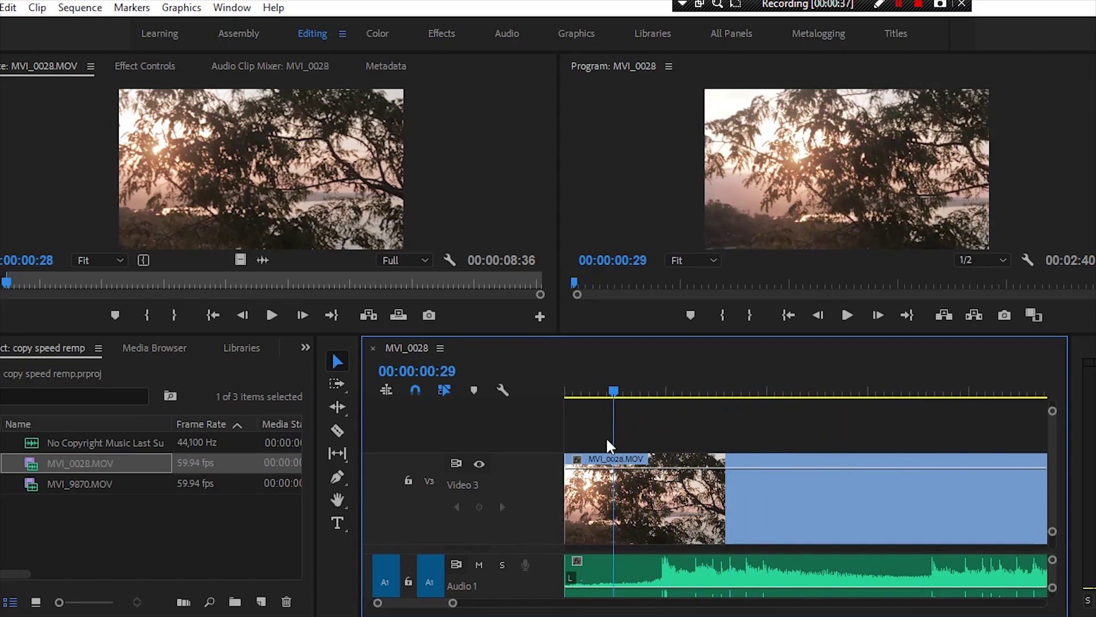
left_click_drag(895, 439, 604, 444)
left_click_drag(1054, 535, 1050, 559)
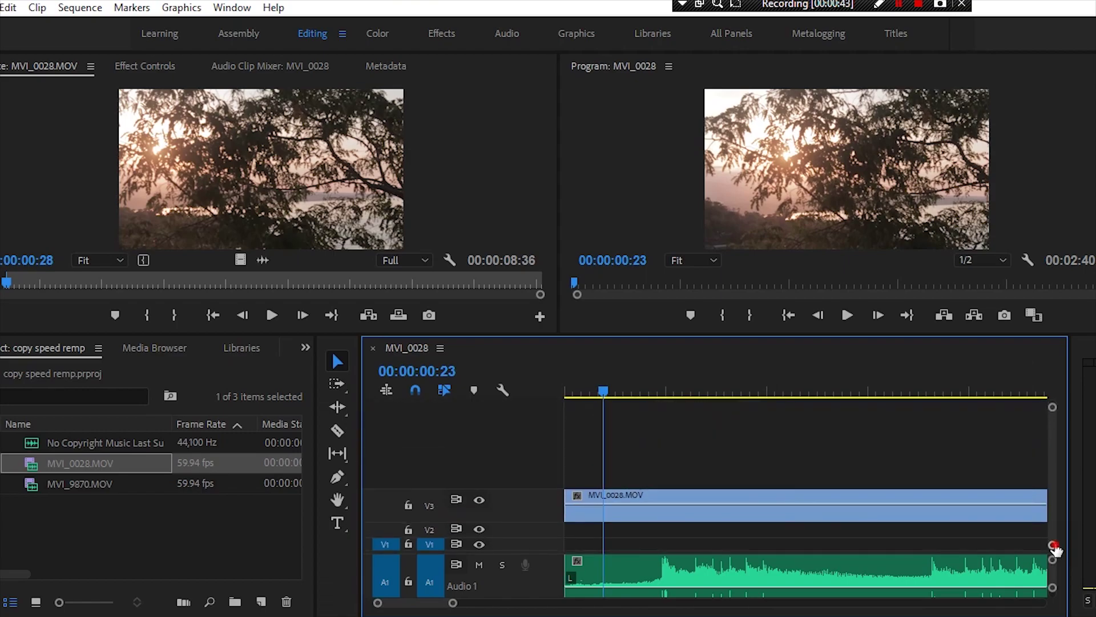
left_click_drag(1054, 547, 1054, 544)
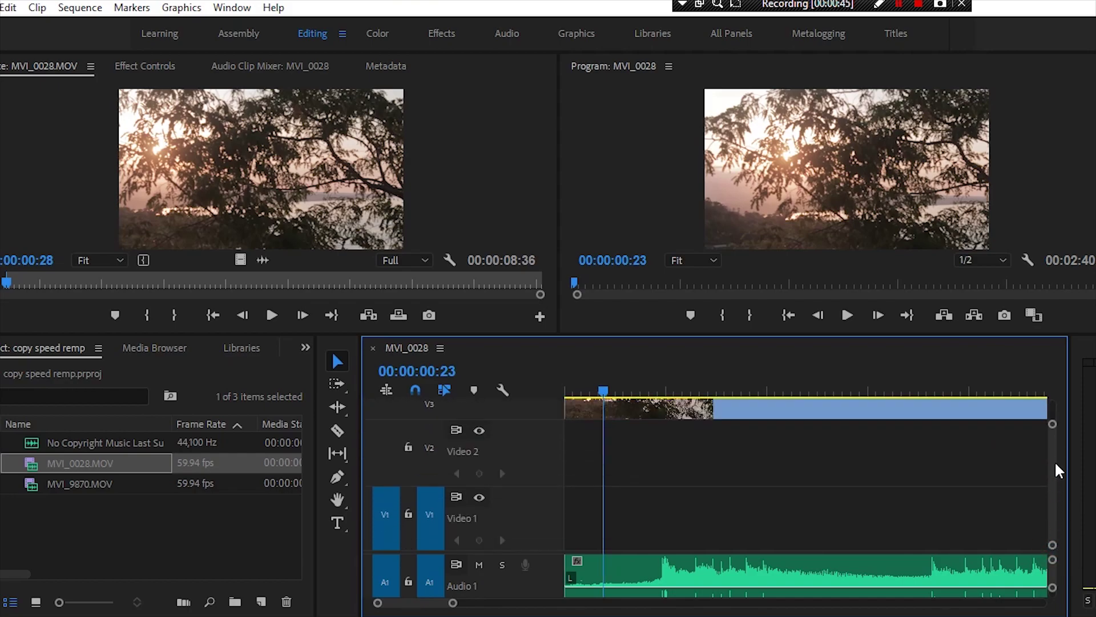
left_click_drag(1052, 454, 1052, 445)
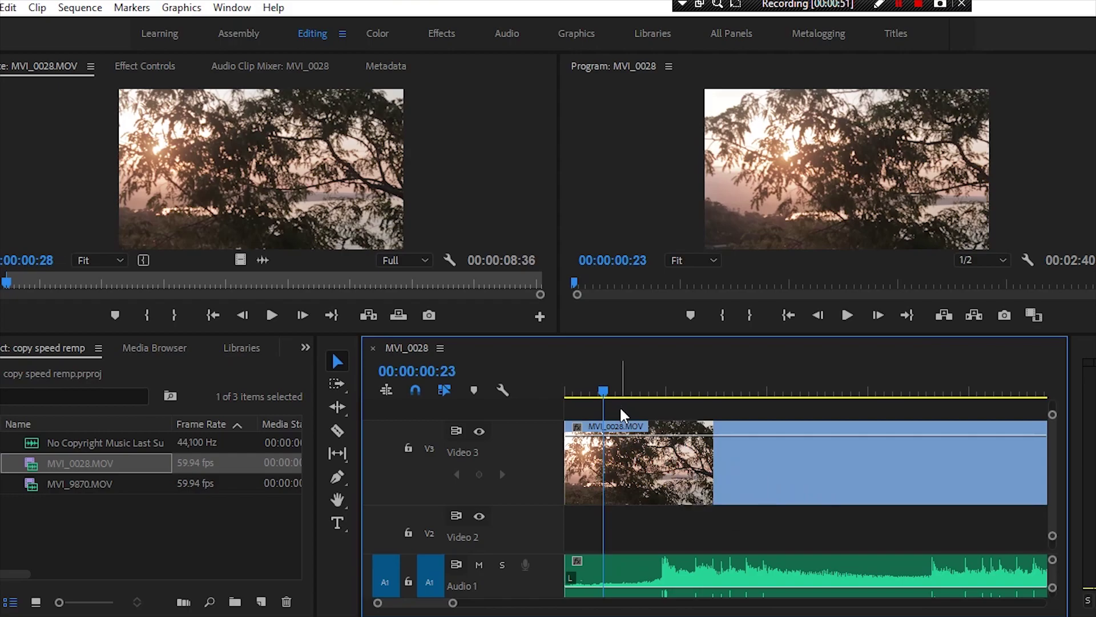
key("Home")
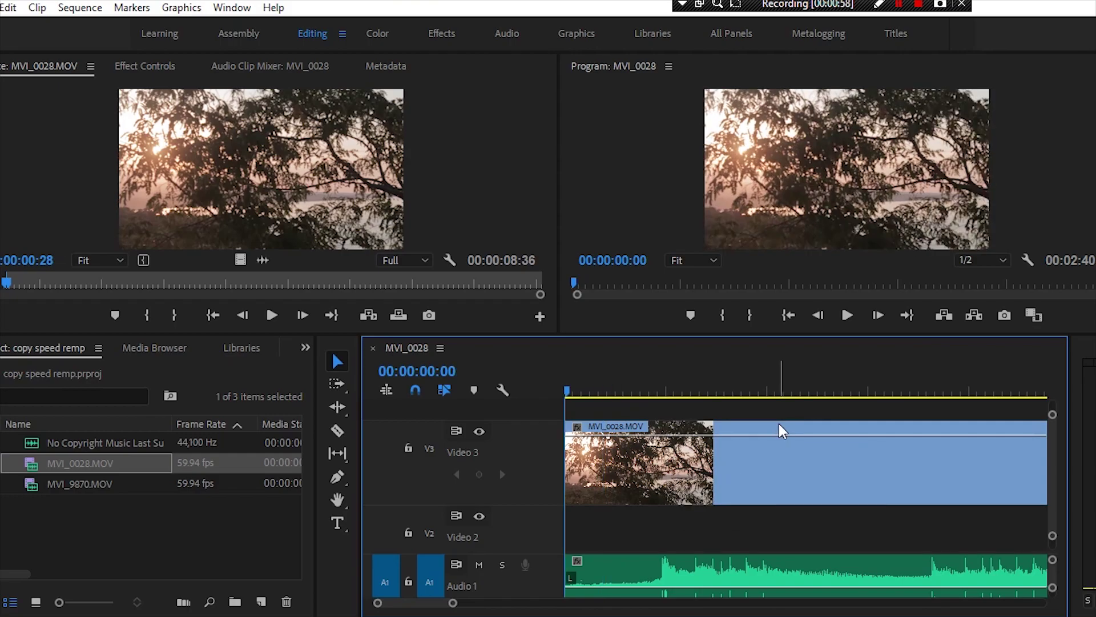
- Show the V3 clip's Time Remapping > Speed keyframe line, currently flat at 100%
right_click(687, 473)
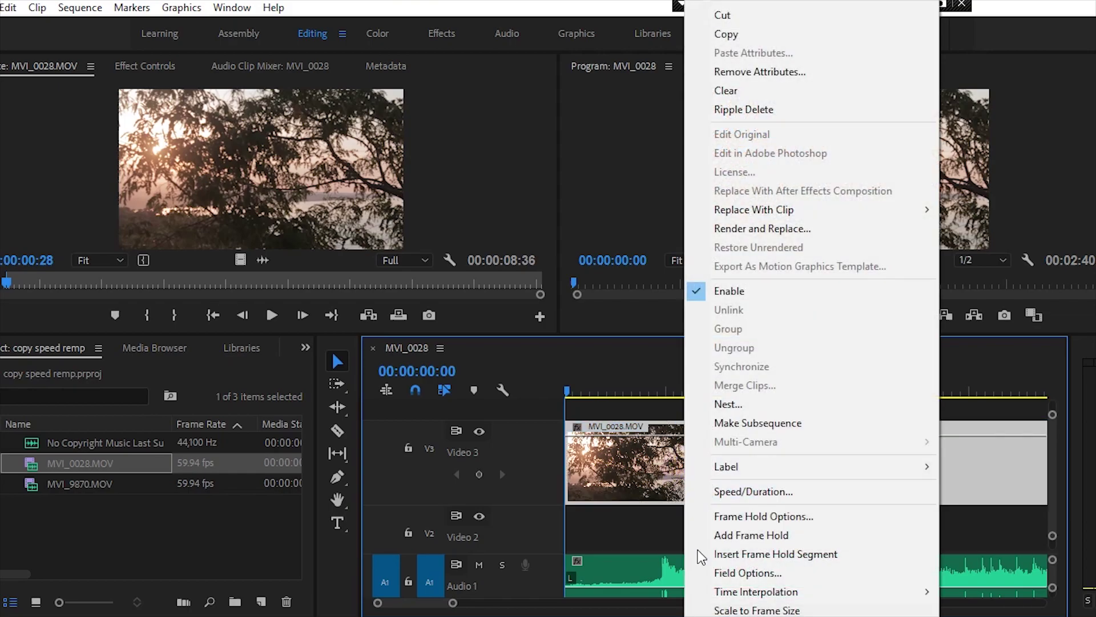
scroll(708, 608, "down", 9)
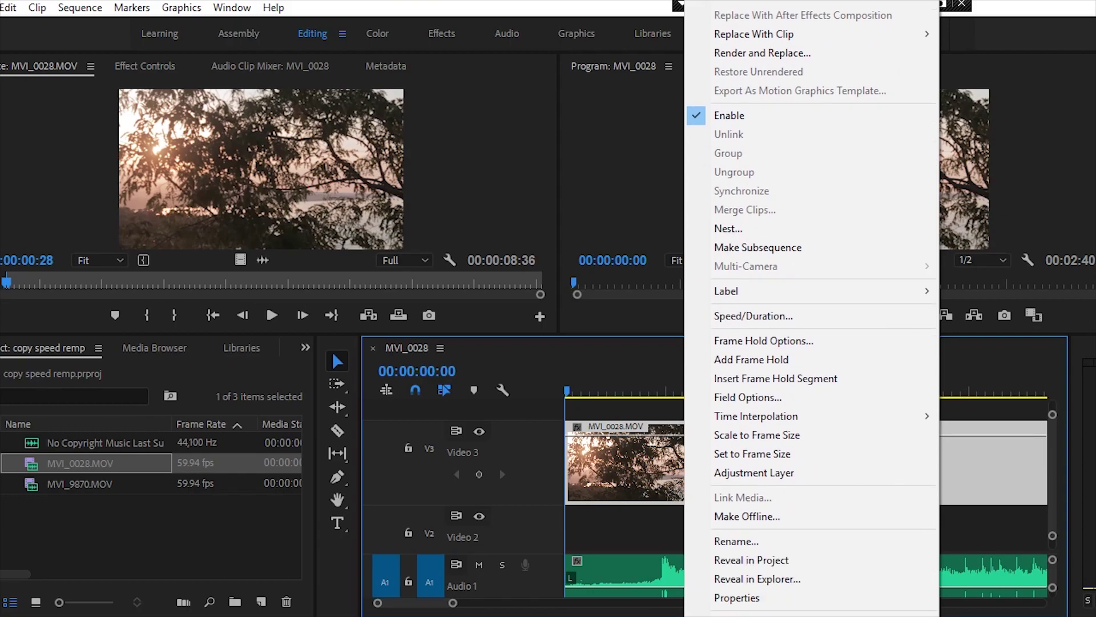
scroll(810, 605, "down", 1)
mouse_move(799, 609)
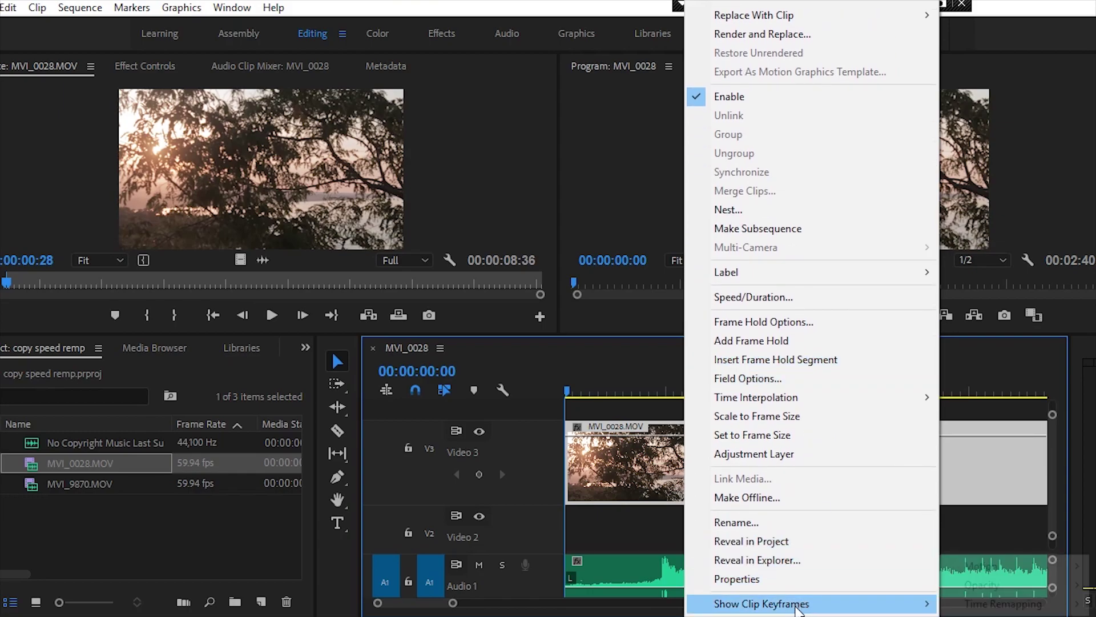
mouse_move(1066, 607)
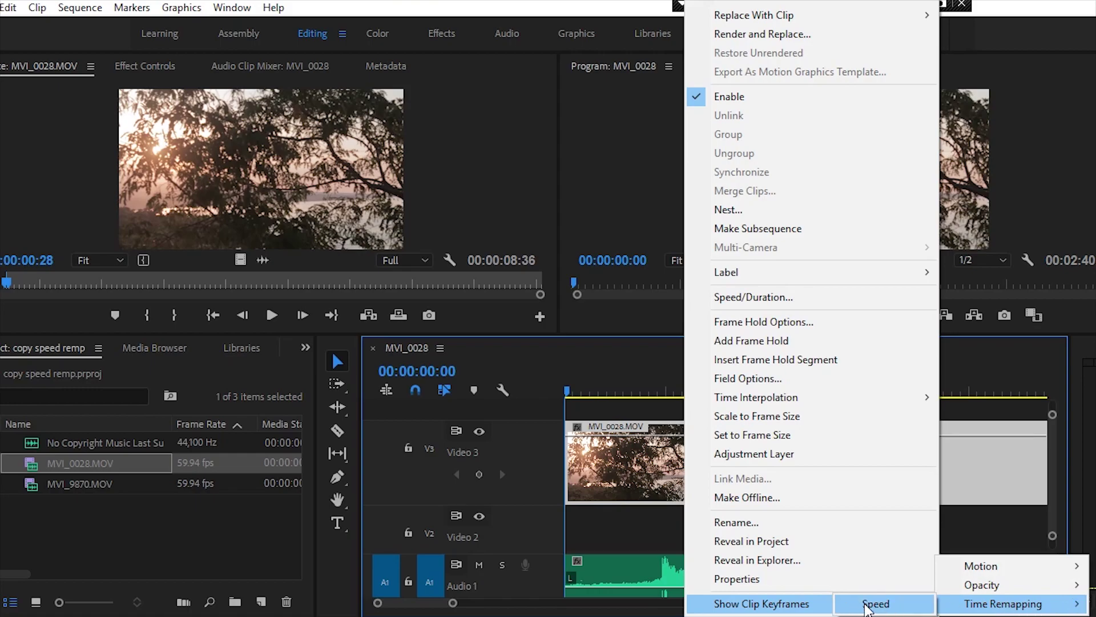
left_click(867, 607)
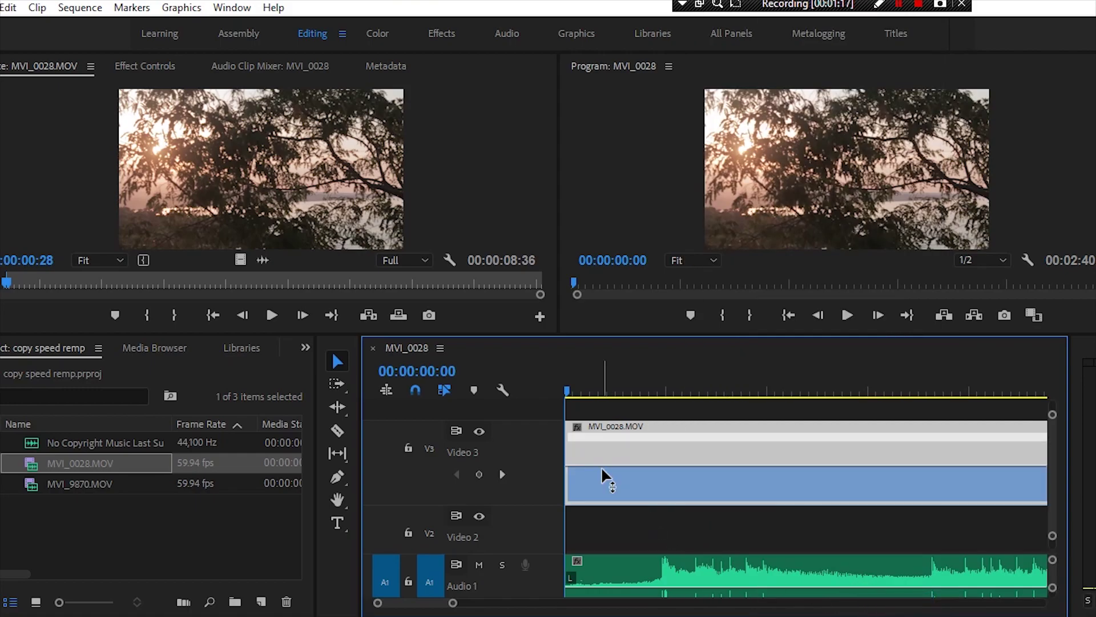
mouse_move(603, 471)
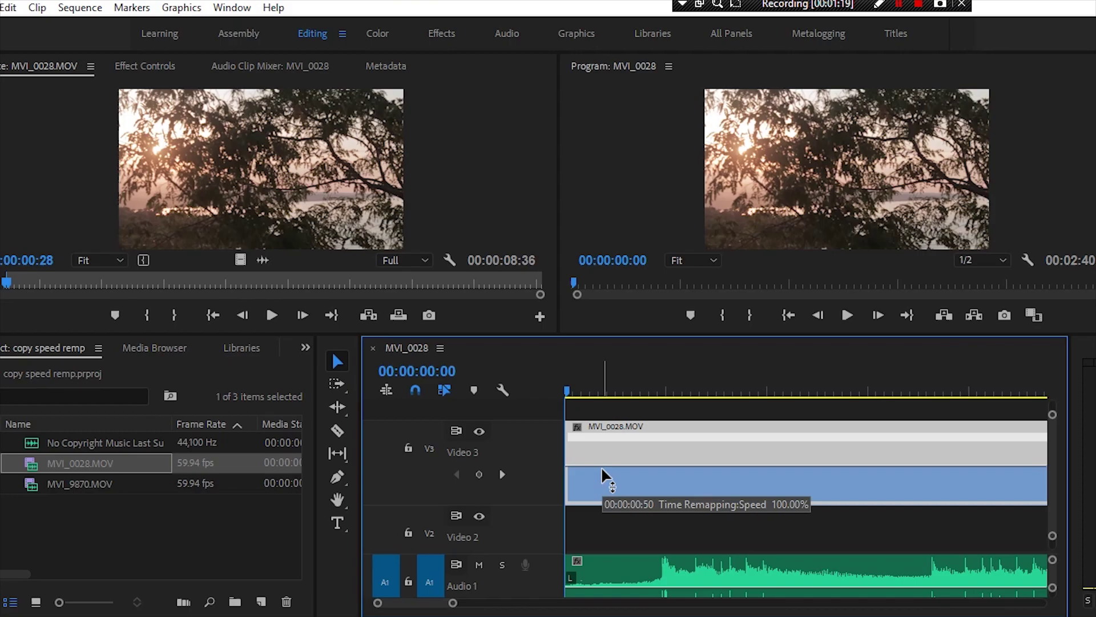
left_click(192, 469)
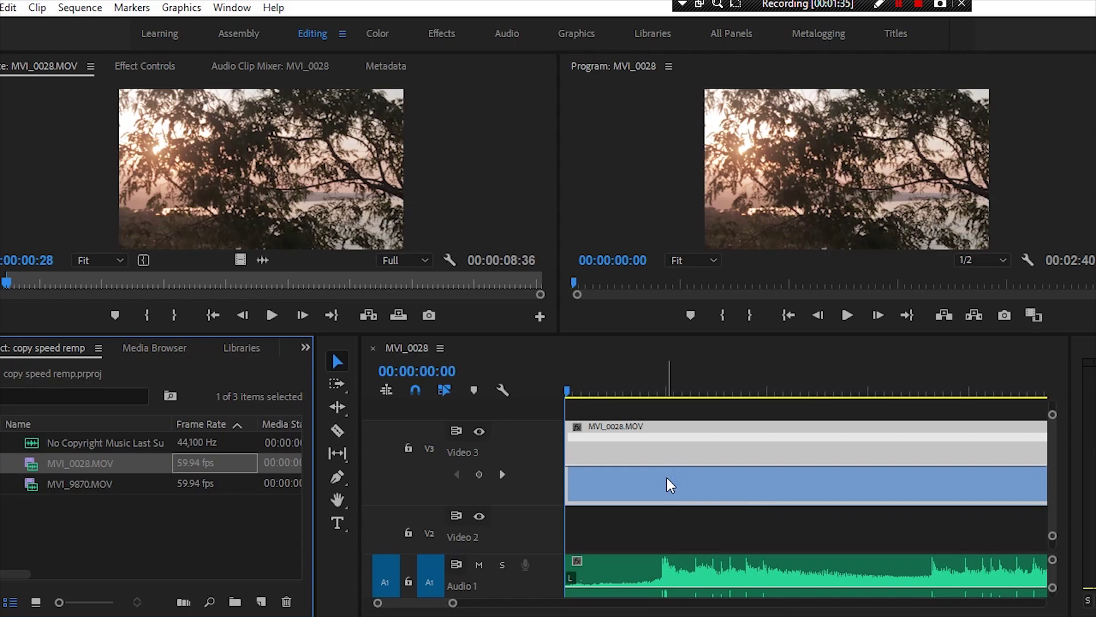
- Play the sequence from near the start at the clip's original speed, then stop
mouse_move(576, 382)
left_mouse_down()
mouse_move(594, 387)
mouse_move(545, 391)
left_mouse_up()
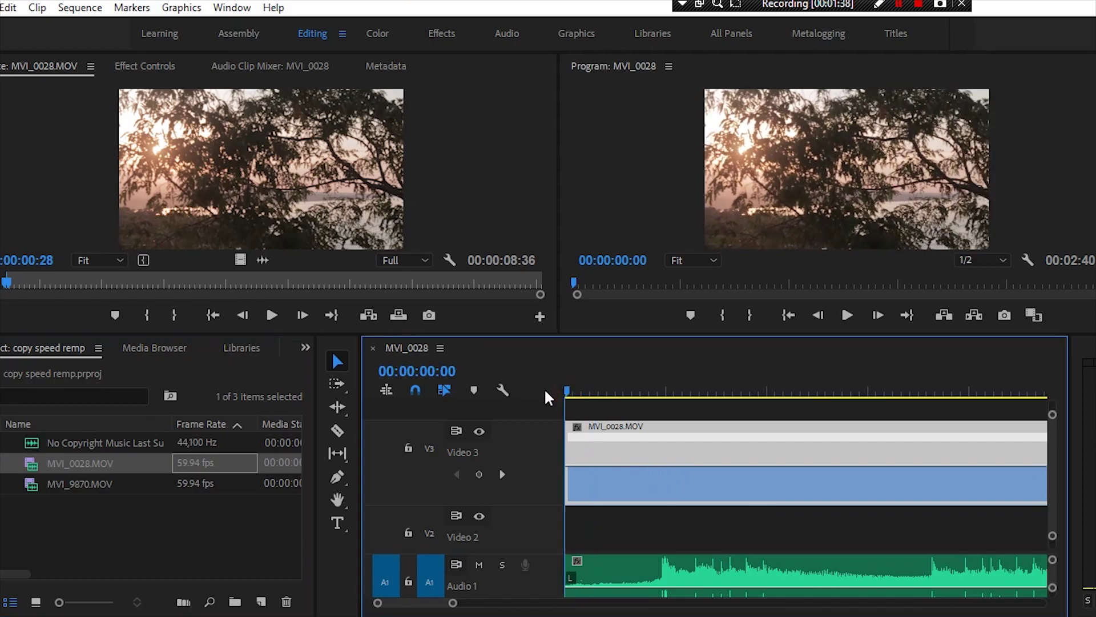
key("space")
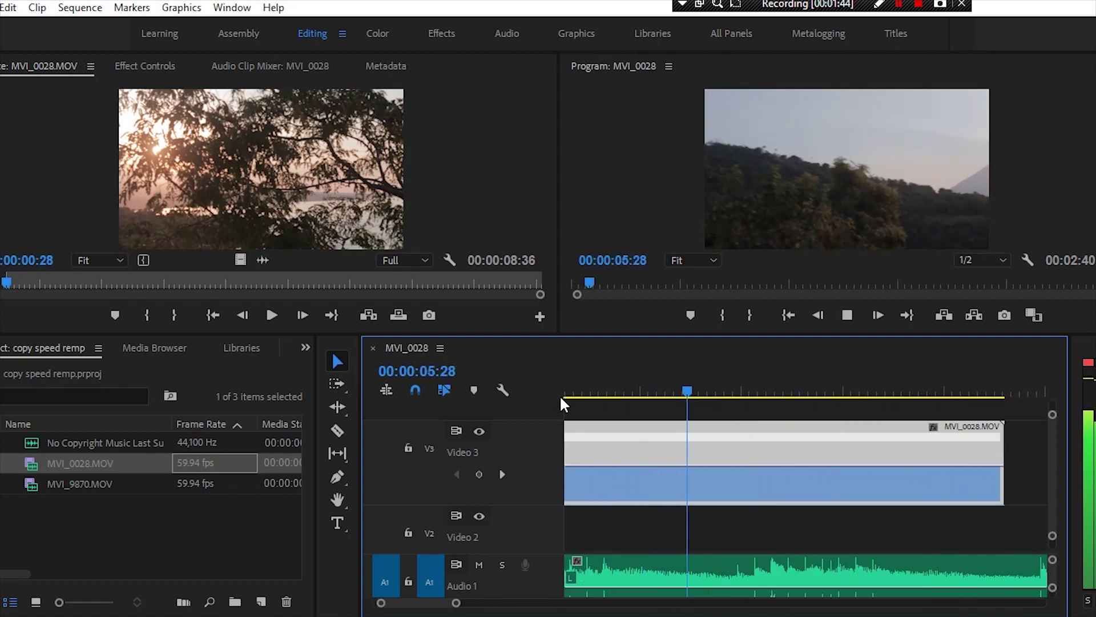
key("space")
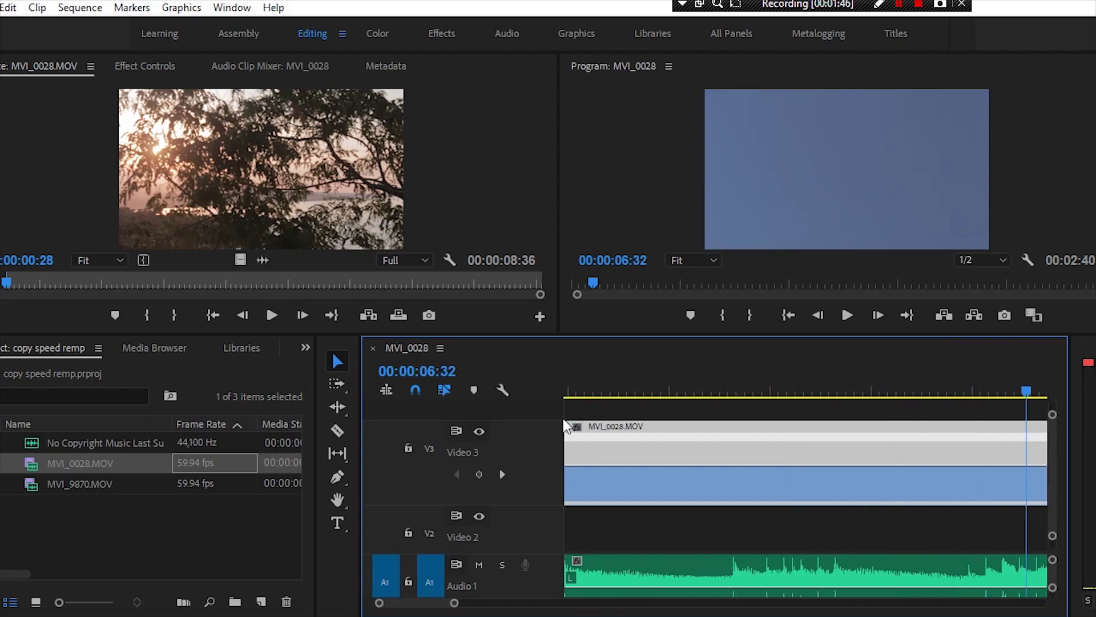
right_click(621, 443)
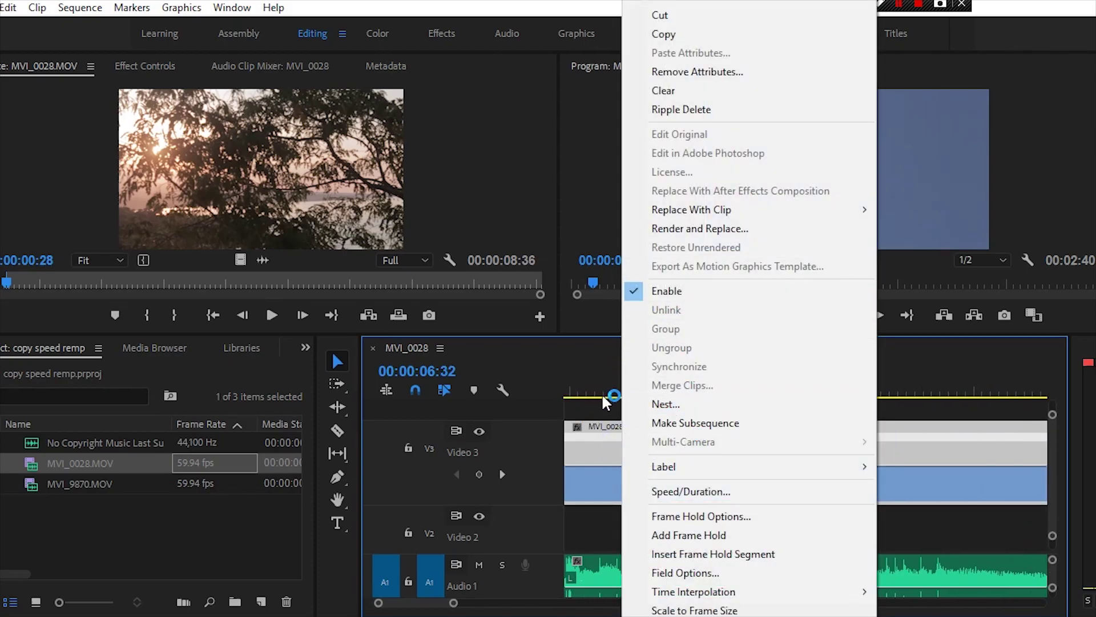
left_click(599, 414)
left_click(616, 451)
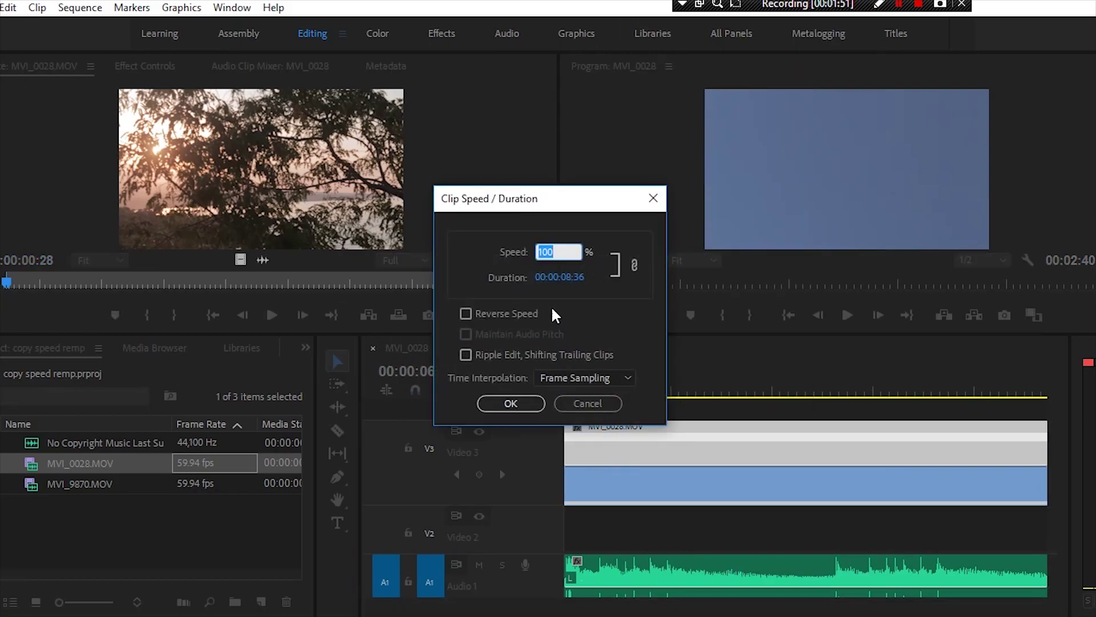
left_click(588, 403)
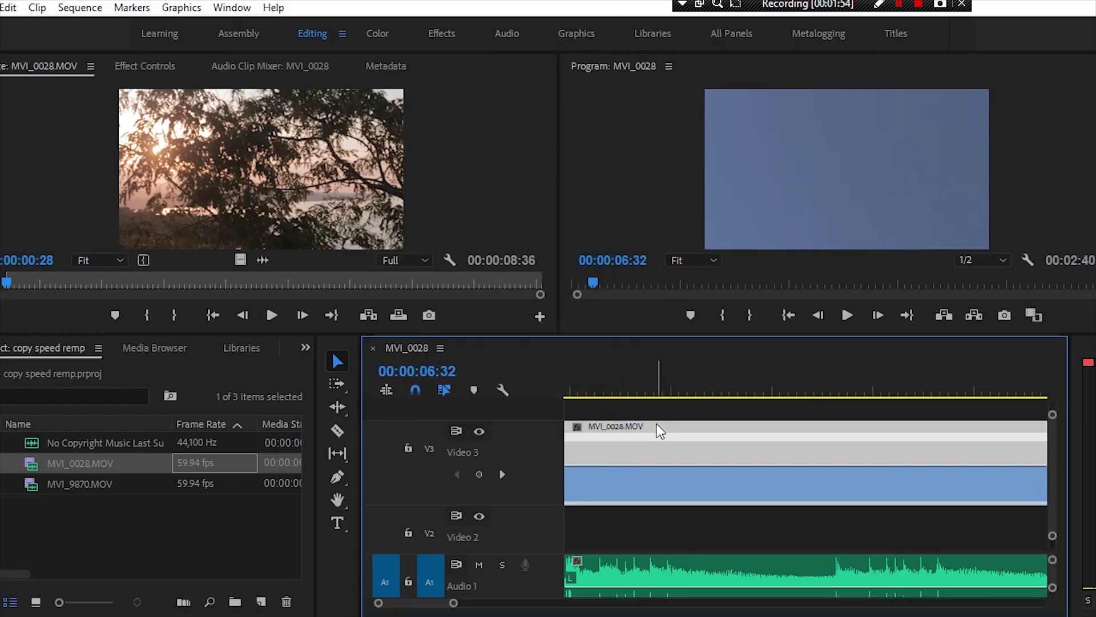
left_click_drag(660, 389, 518, 390)
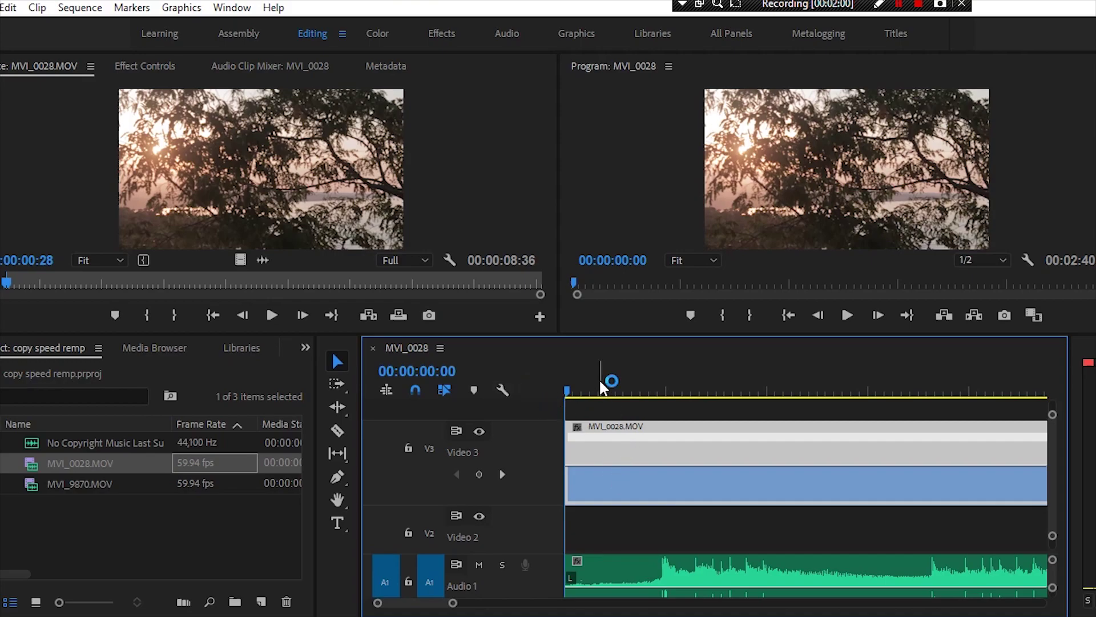
key("space")
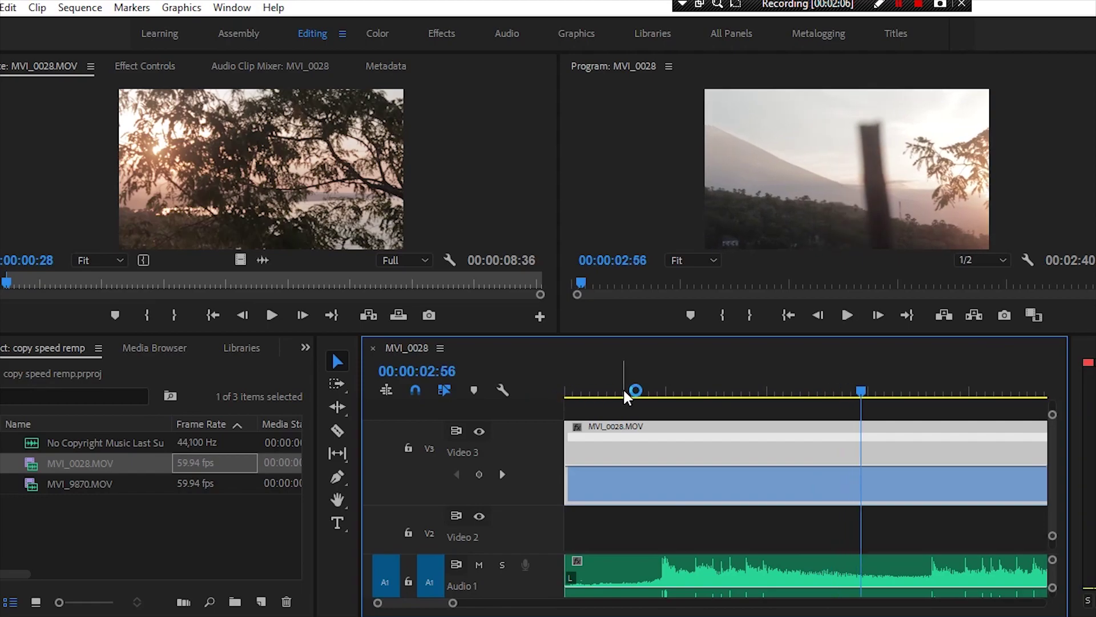
left_click_drag(565, 393, 577, 394)
left_click_drag(651, 408, 555, 402)
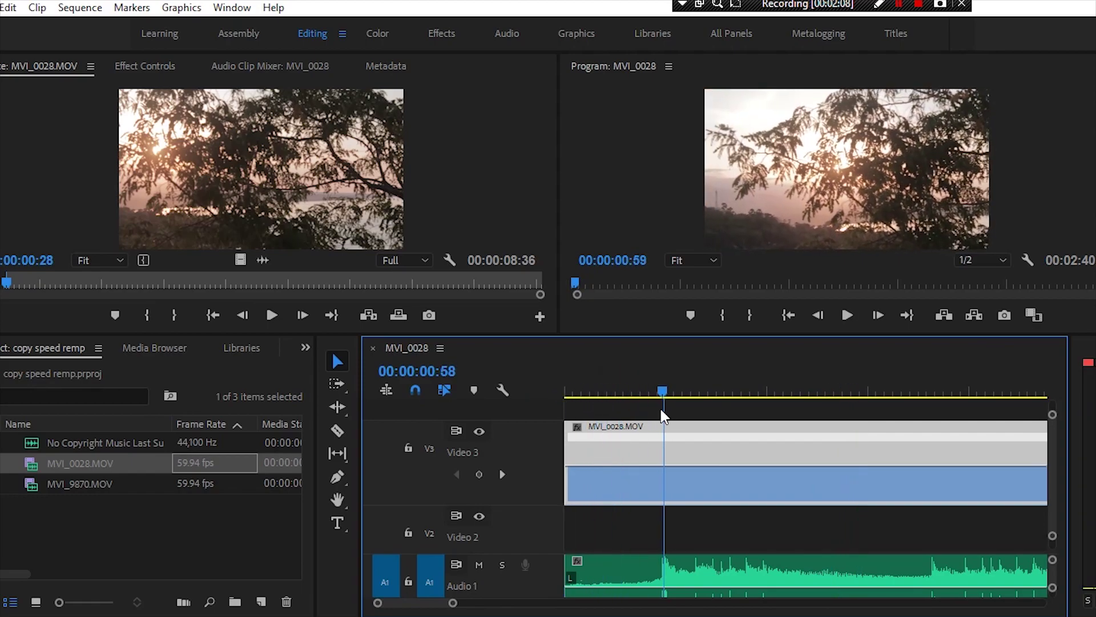
key("space")
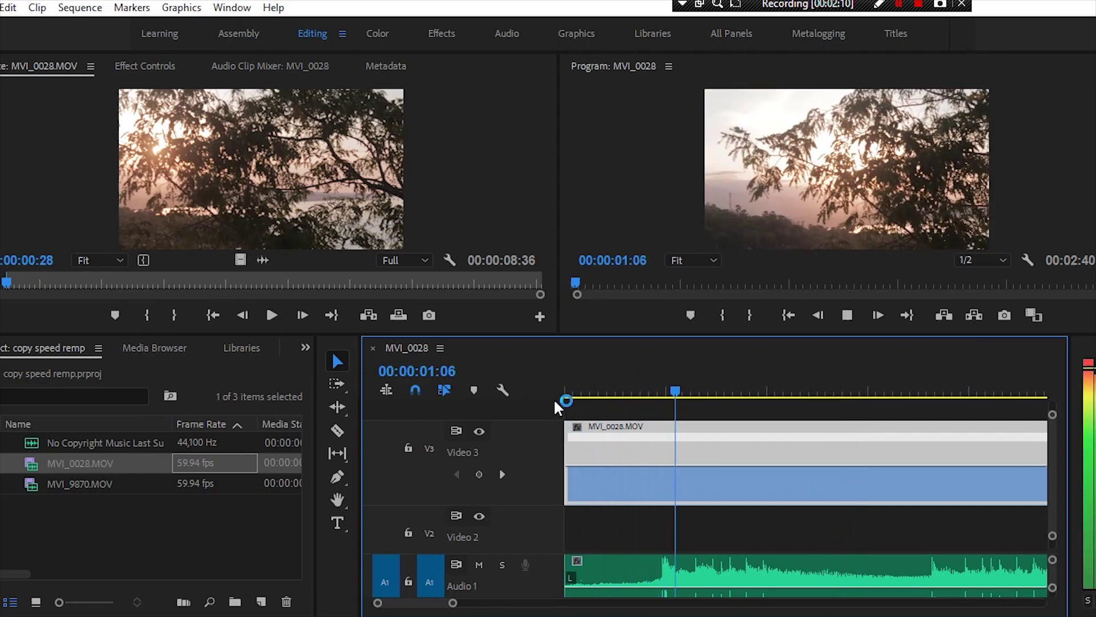
left_click_drag(600, 396, 559, 394)
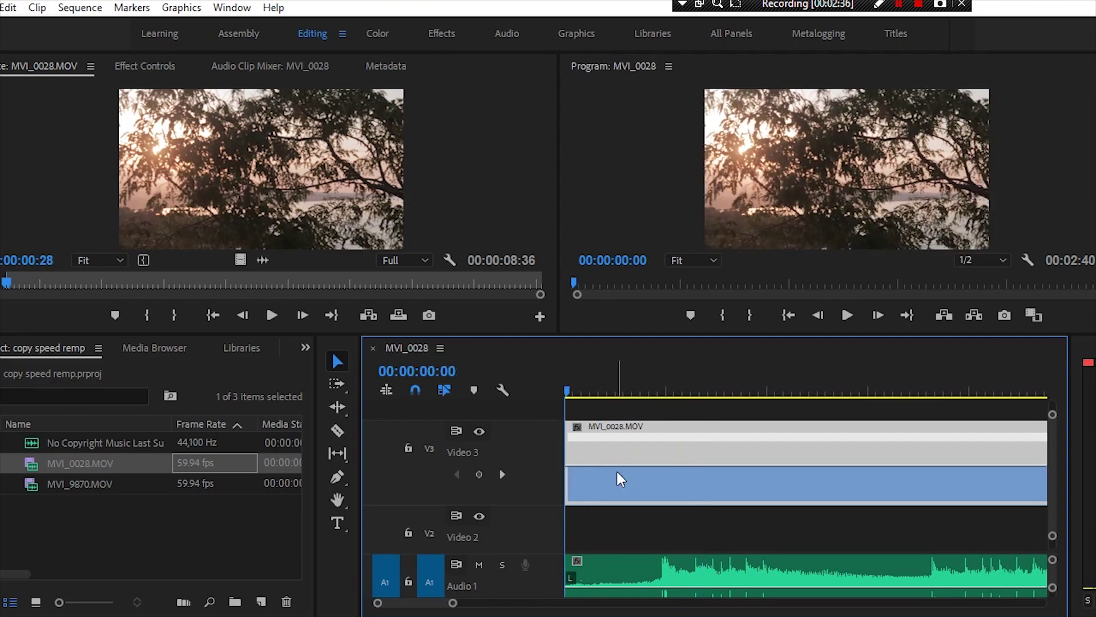
- Slow the whole MVI_0028 clip down to 40% speed and play it
mouse_move(616, 471)
left_click_drag(642, 466, 654, 475)
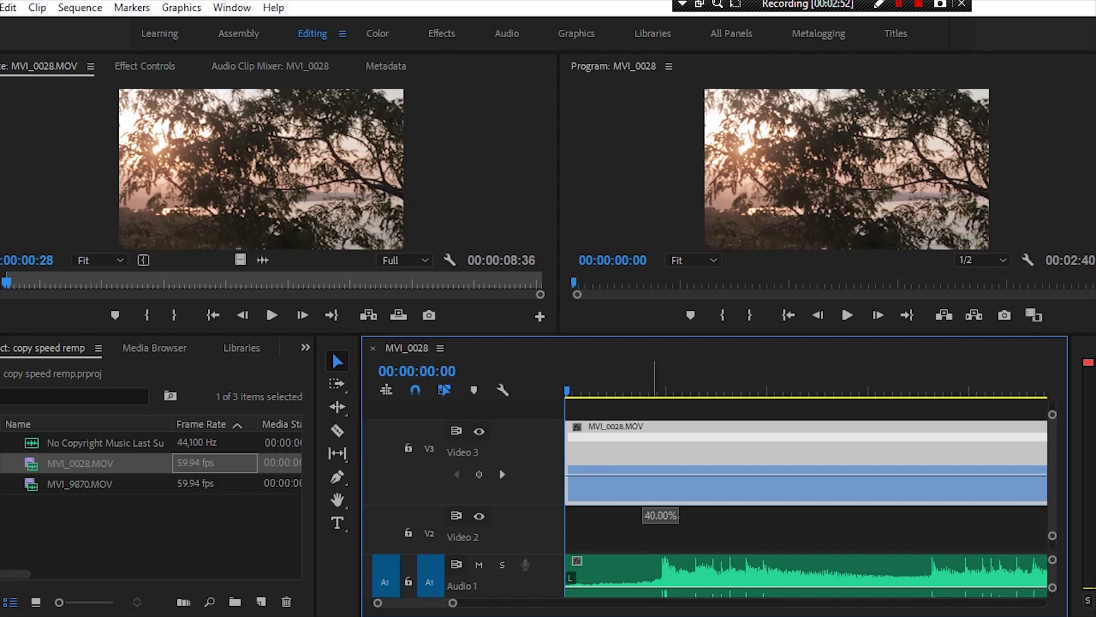
left_click_drag(654, 475, 654, 475)
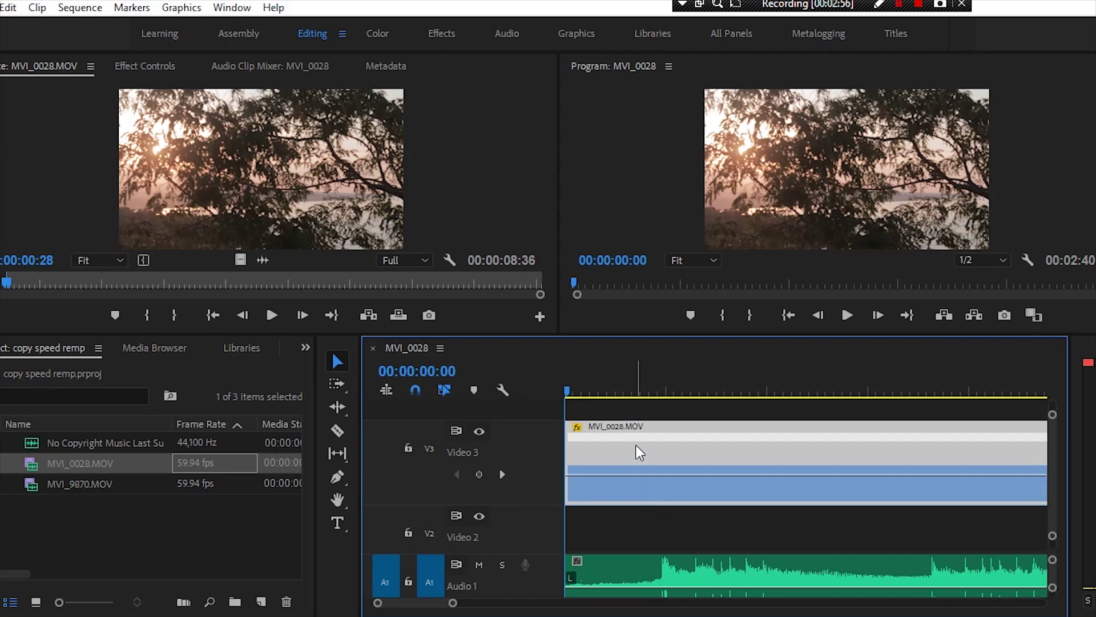
key("space")
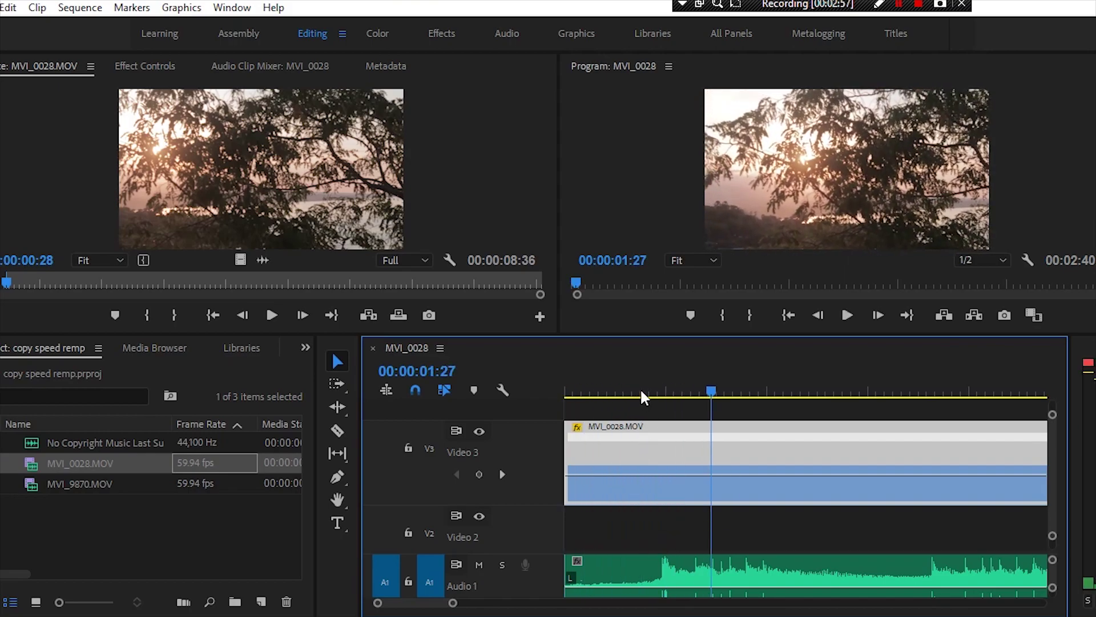
- Replay the clip's opening several times, stopping the playhead at 00:00:00:58
left_click_drag(639, 388, 528, 386)
key("space")
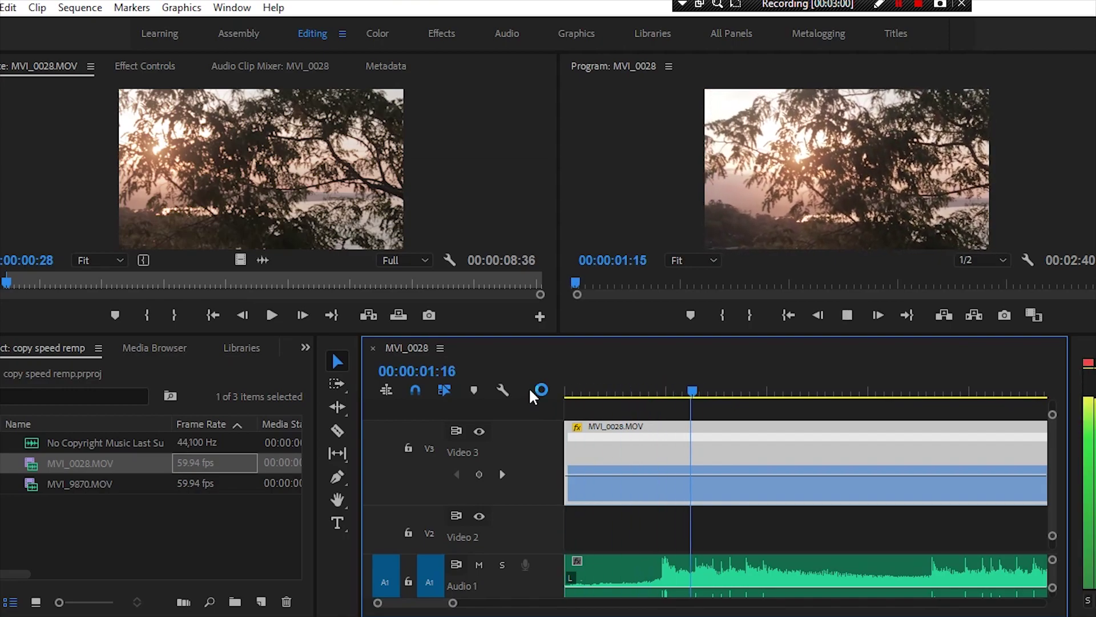
left_click_drag(622, 383, 523, 388)
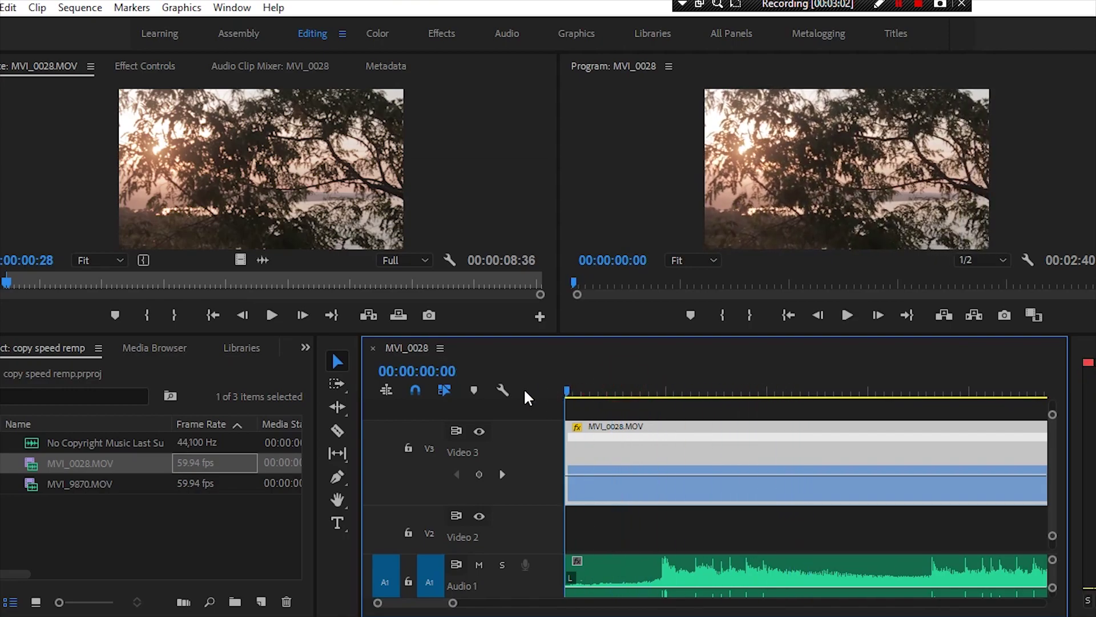
key("space")
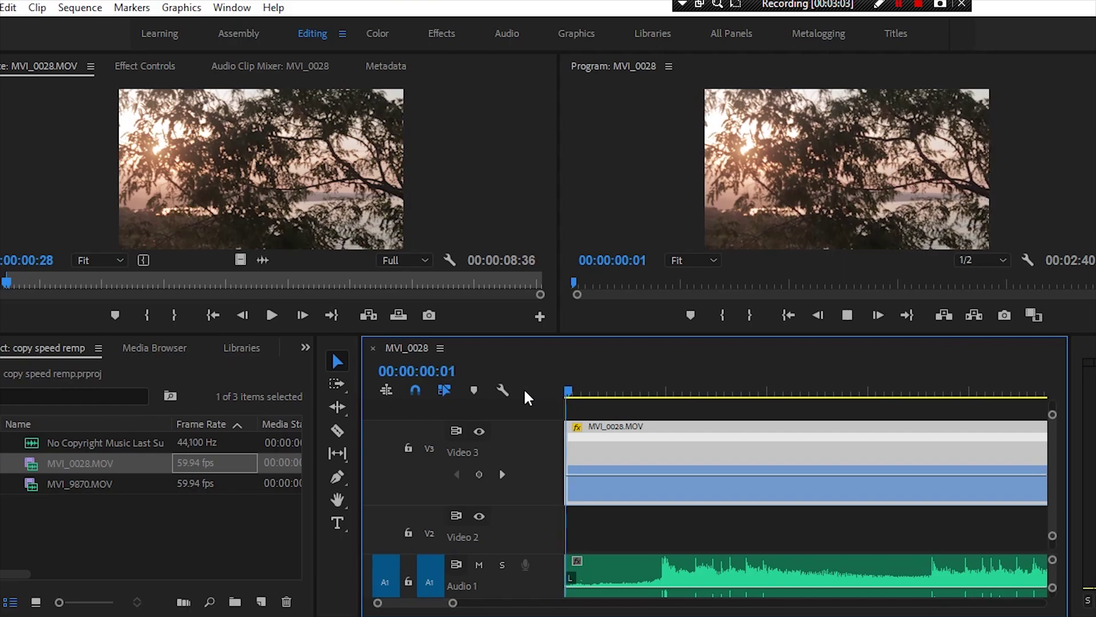
left_click_drag(565, 391, 528, 388)
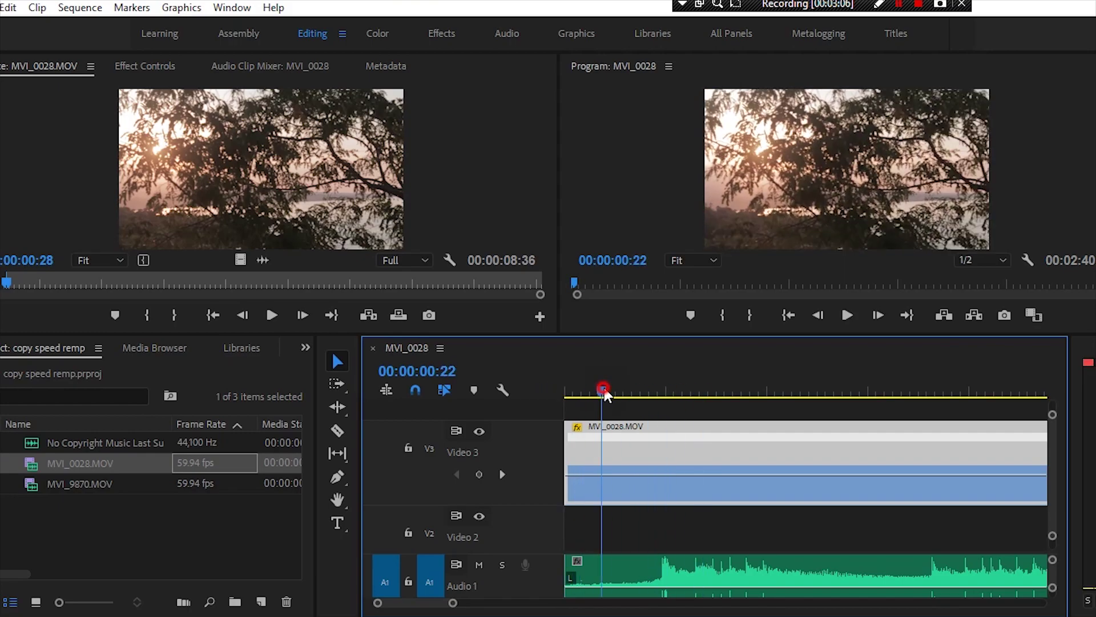
key("space")
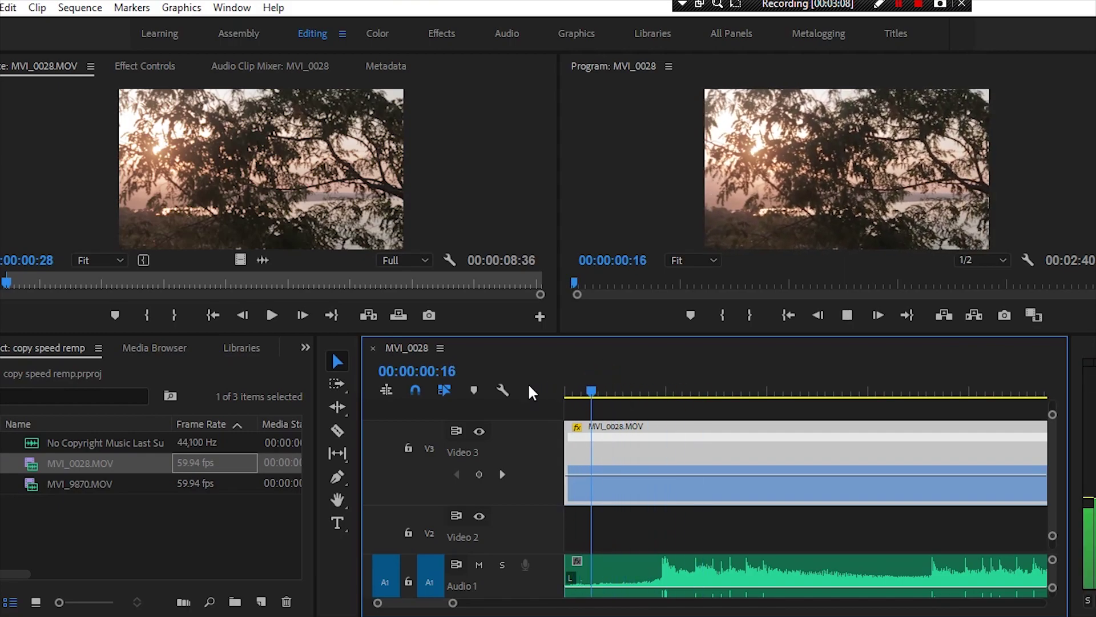
key("space")
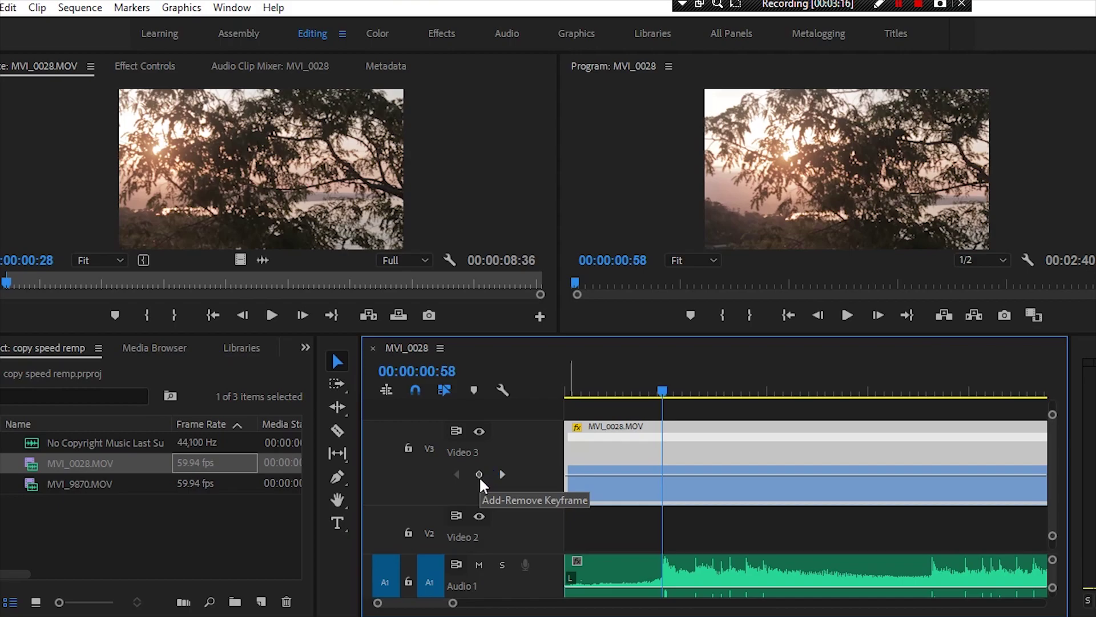
- Save the project and add a speed keyframe at 00:00:00:58 on the V3 clip
key("ctrl+s")
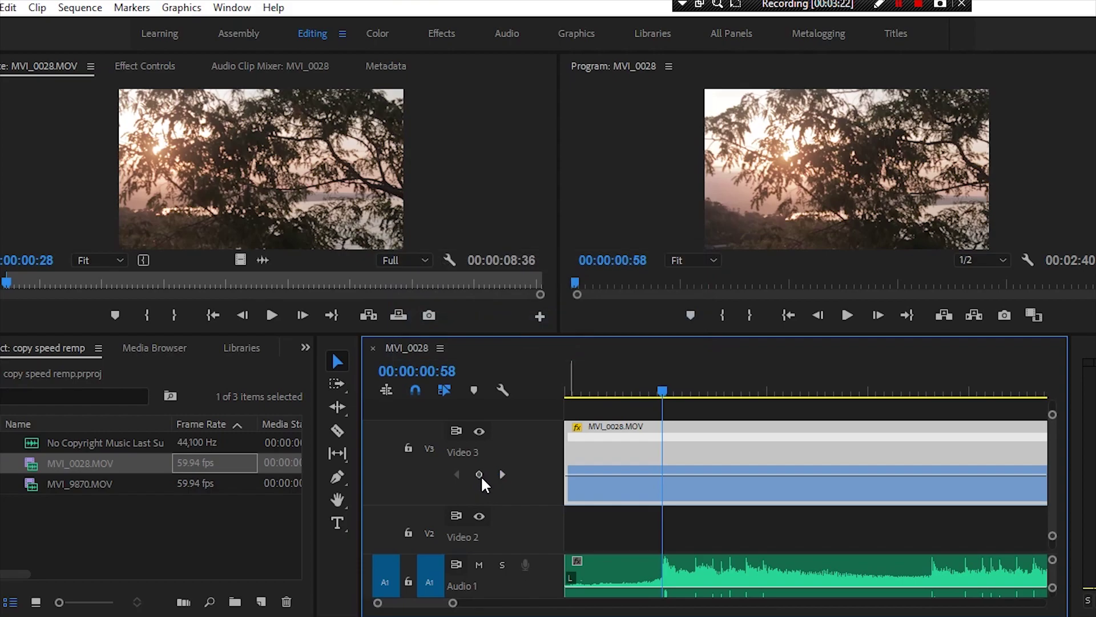
left_click(480, 473)
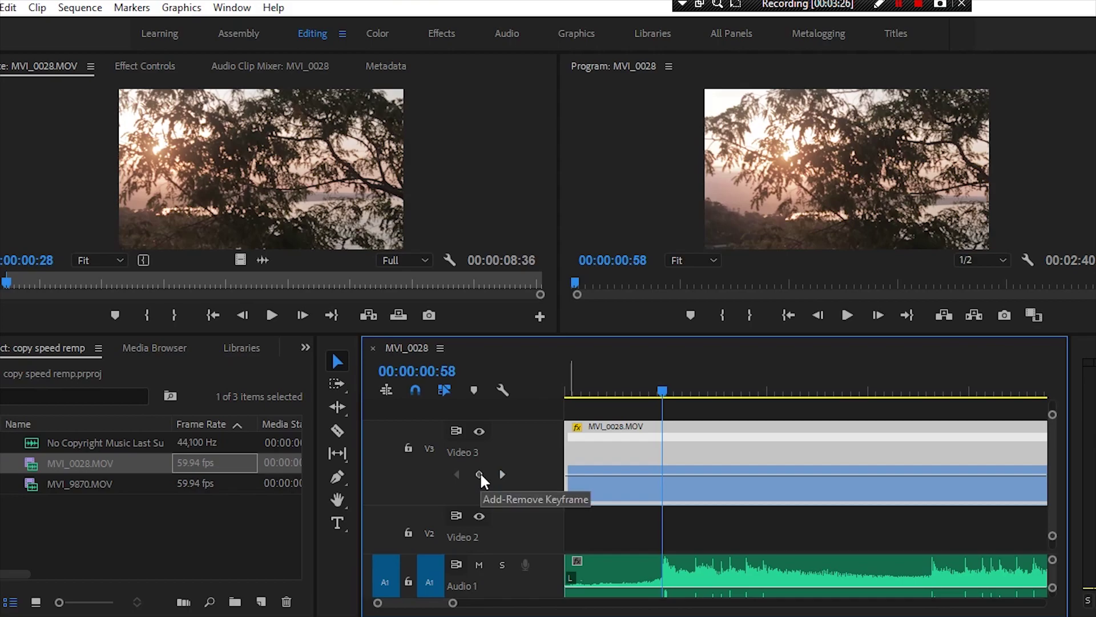
left_click(480, 474)
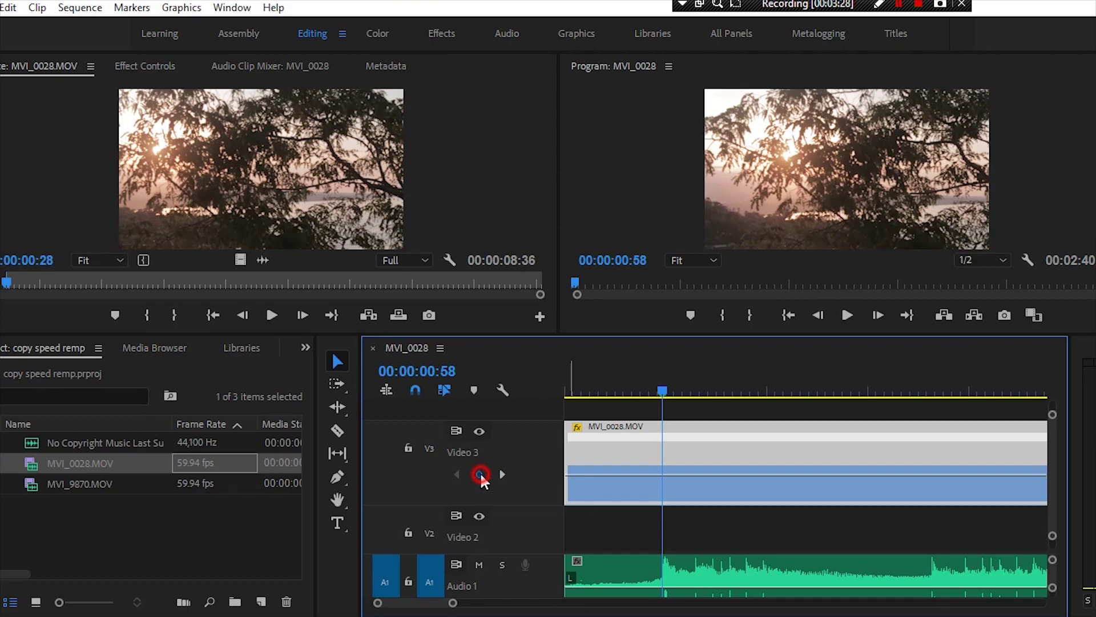
- Select the new keyframe, then start raising the section after it to 372%
left_click(662, 436)
left_click(713, 475)
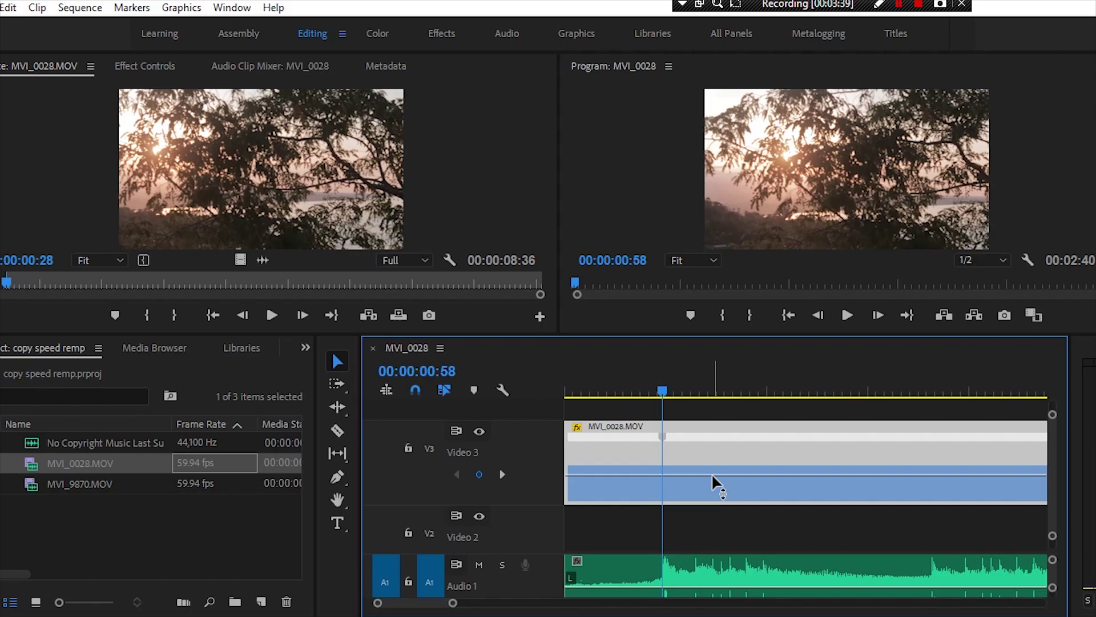
left_click_drag(713, 475, 713, 429)
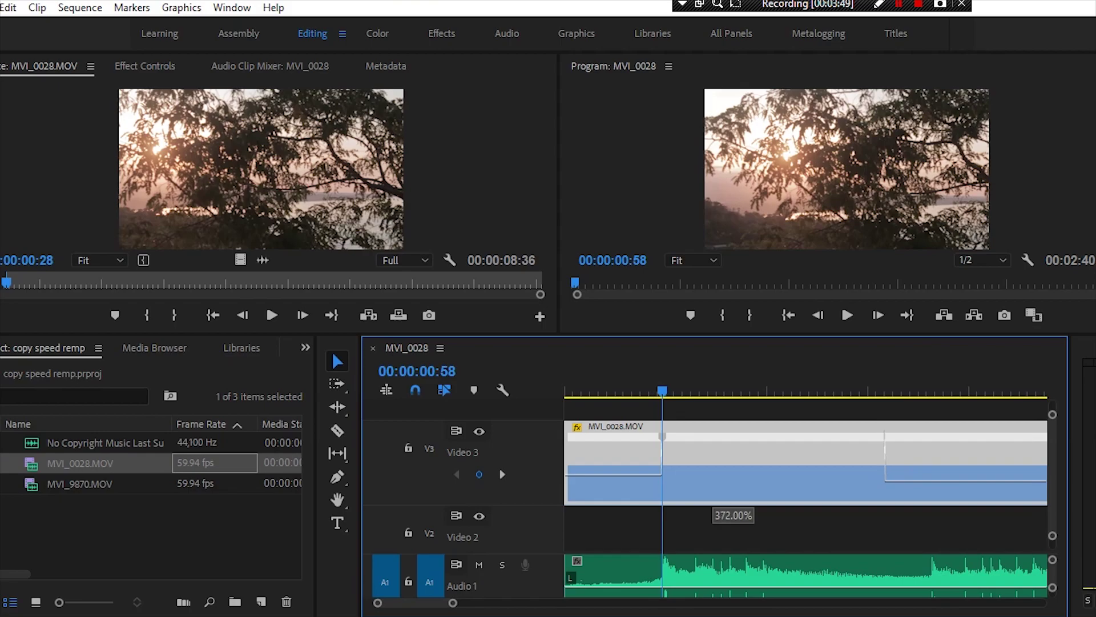
- Lower the fast section slightly and preview the footage around the keyframe
left_click_drag(713, 429, 712, 436)
left_click(632, 383)
key("space")
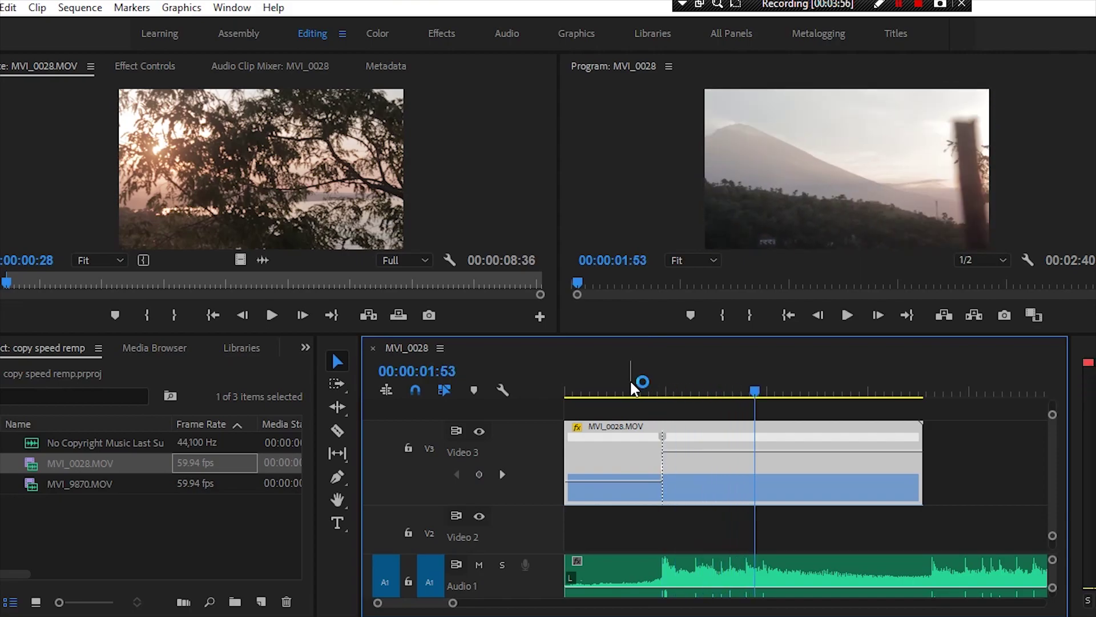
left_click(631, 383)
left_click(630, 384)
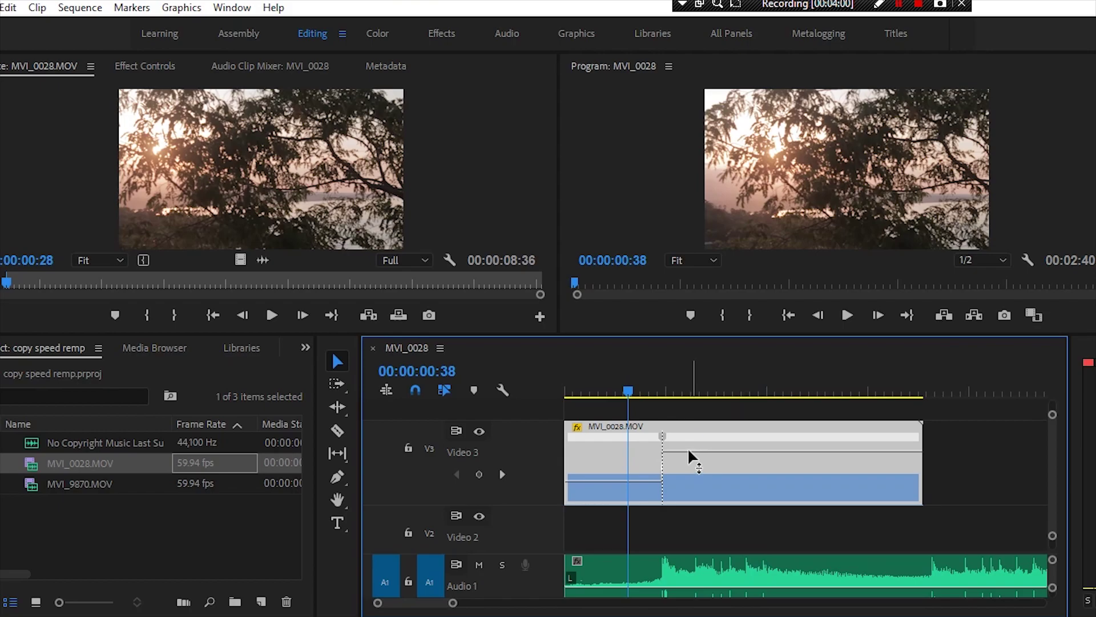
left_click(619, 389)
left_click_drag(619, 385, 663, 392)
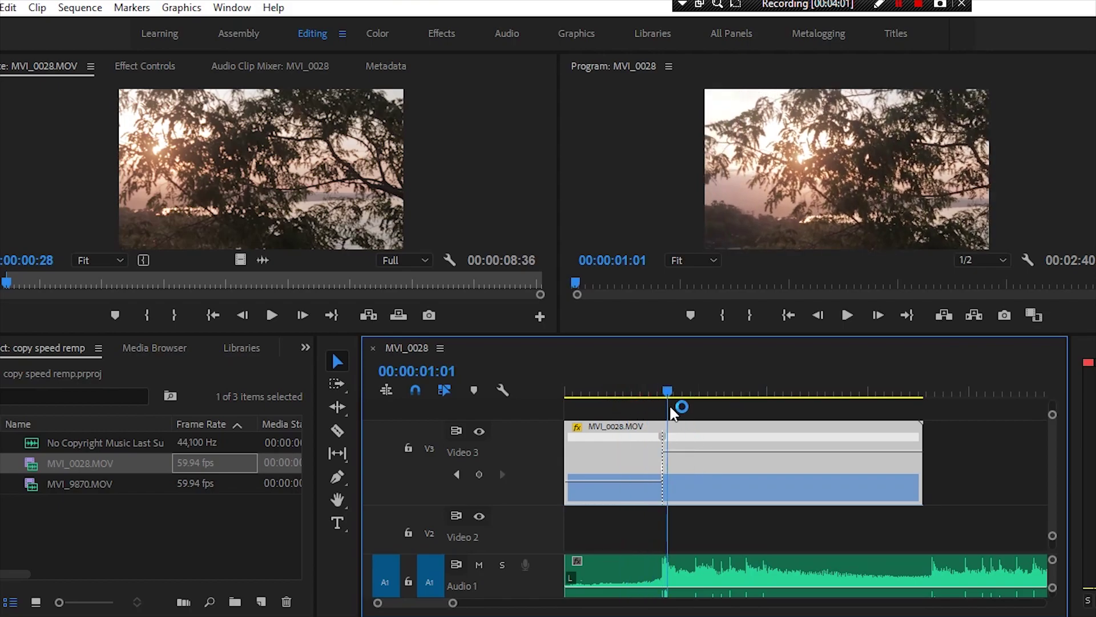
- Raise the section after the keyframe to about 399% and play the ramp from just before it
left_click_drag(688, 452, 688, 444)
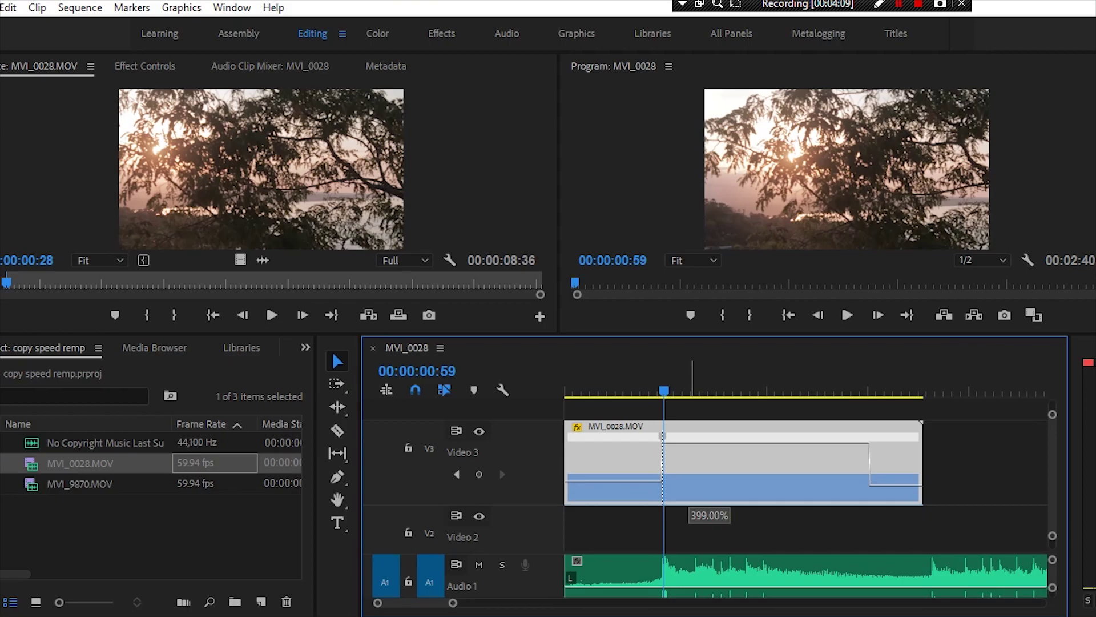
left_click_drag(657, 391, 643, 390)
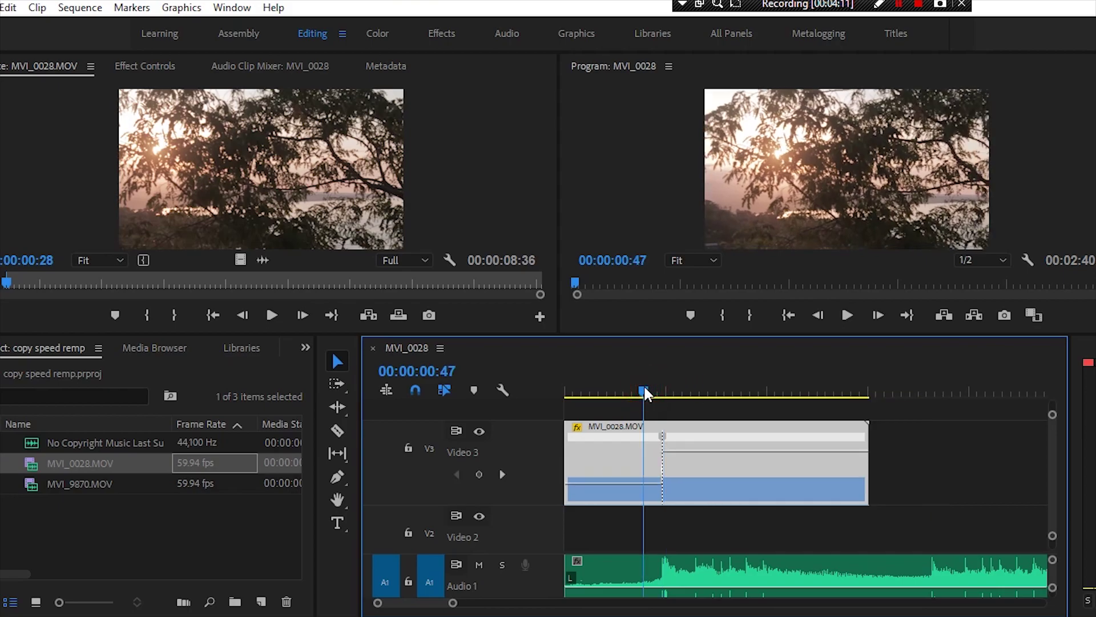
left_click(639, 391)
key("space")
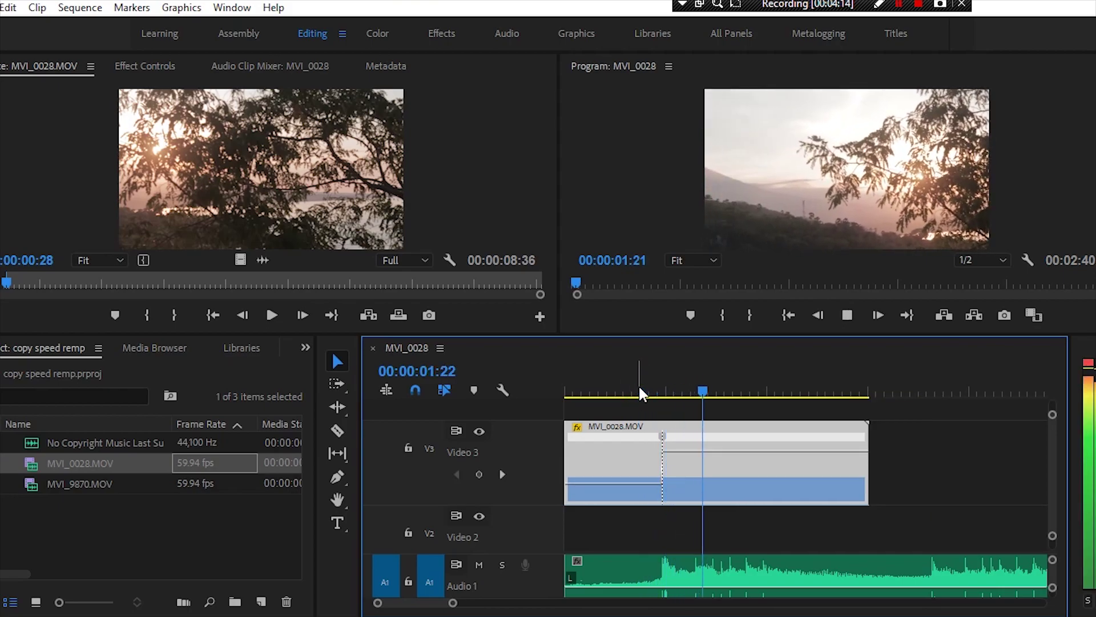
- Replay the 399% section several times, finally stopping at 00:00:01:58
key("space")
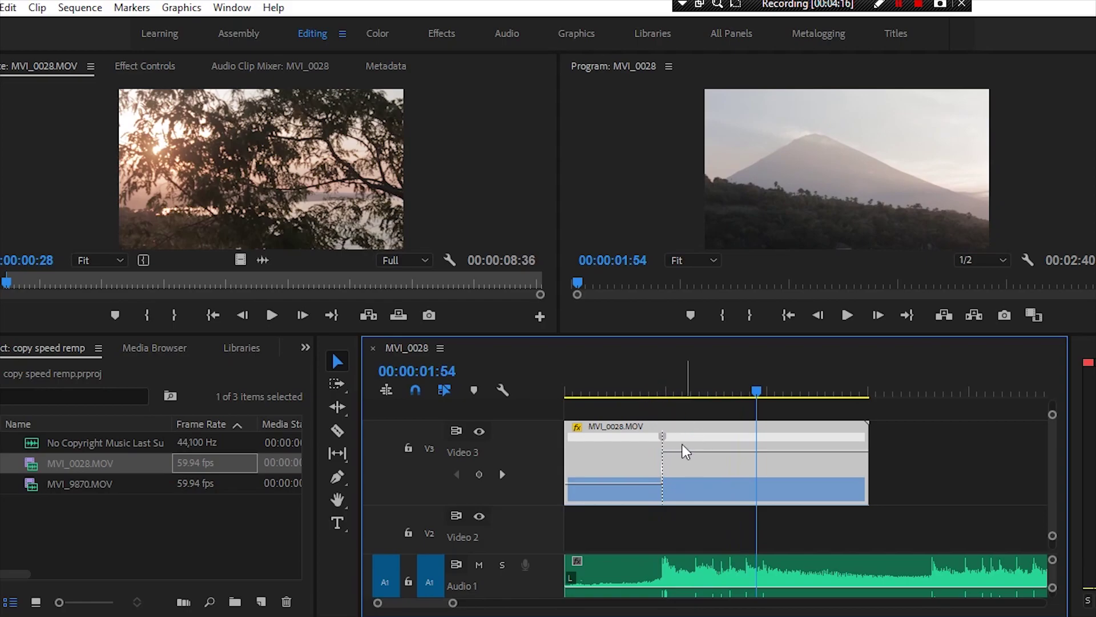
left_click(639, 391)
key("space")
key("space")
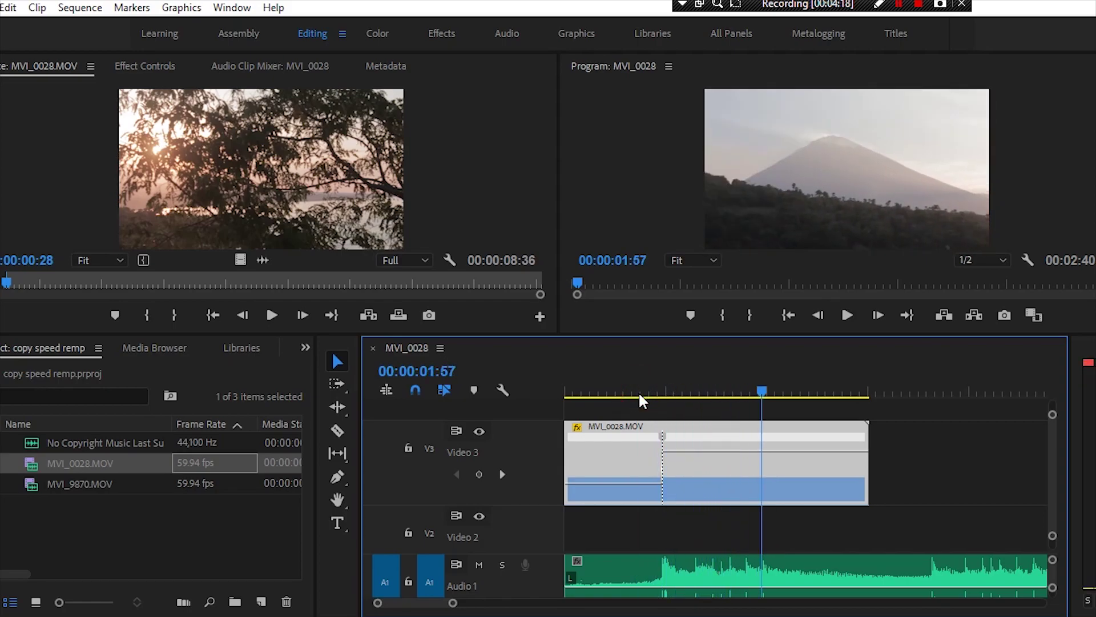
left_click(643, 391)
key("space")
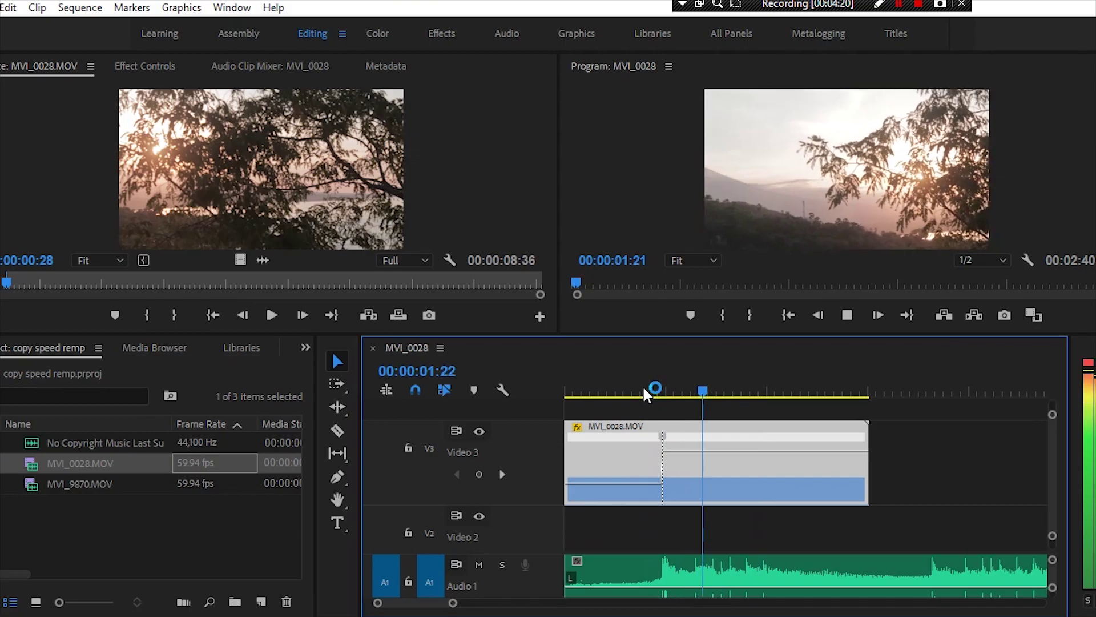
key("space")
left_click(643, 391)
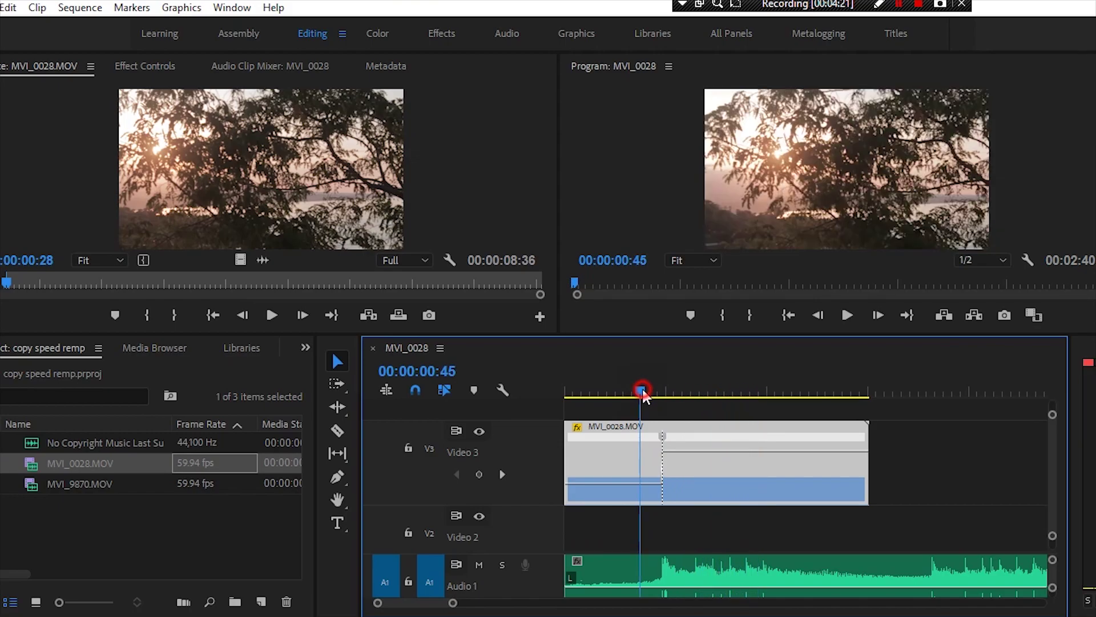
key("Home")
key("space")
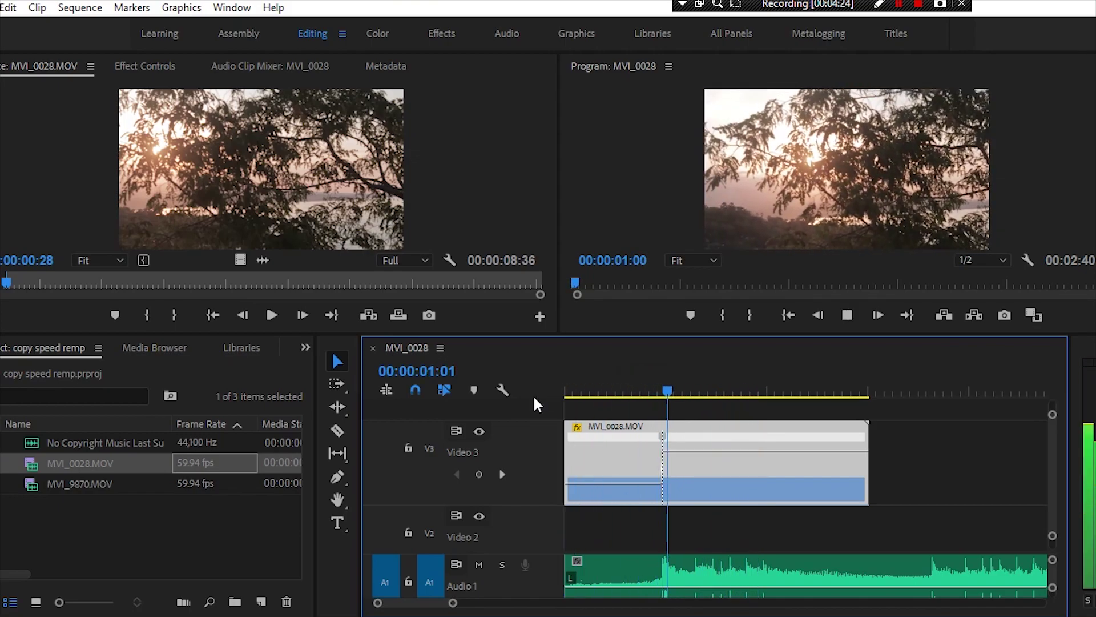
key("space")
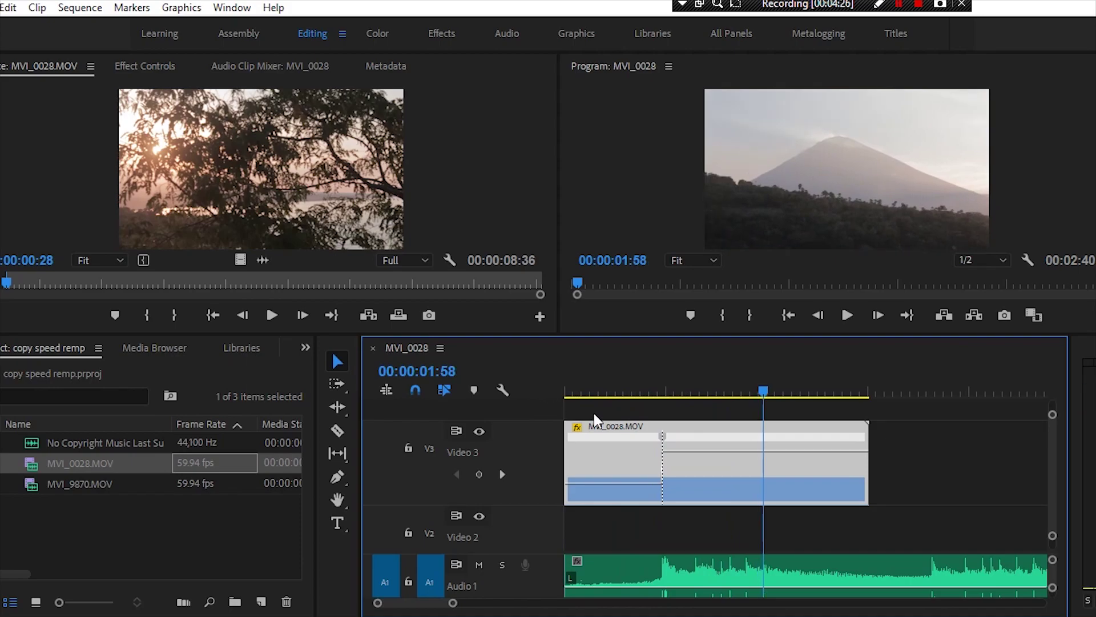
mouse_move(760, 451)
- Fine-tune the playhead at 00:00:01:58 and drag the end section below normal speed
left_click_drag(729, 391, 765, 394)
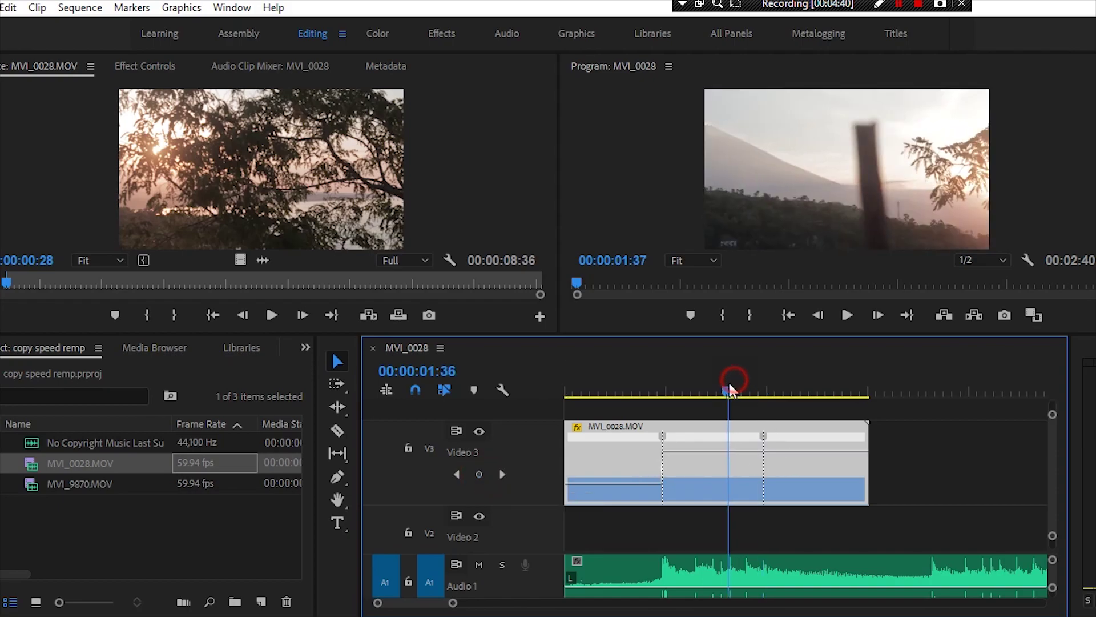
left_click_drag(767, 393, 764, 392)
left_click_drag(791, 451, 805, 470)
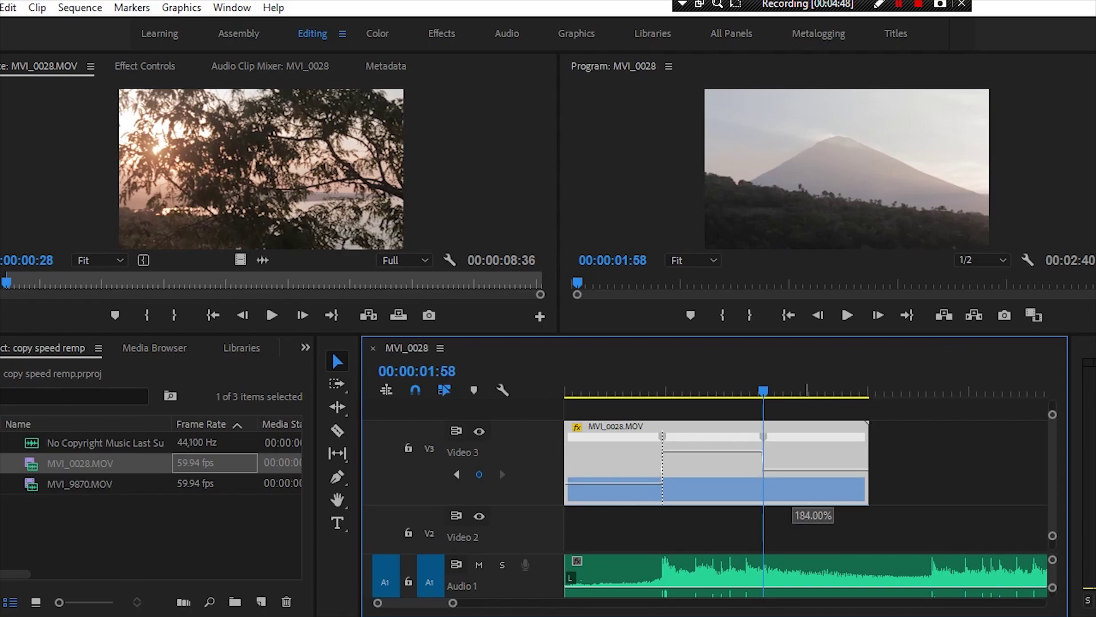
left_click_drag(788, 470, 807, 477)
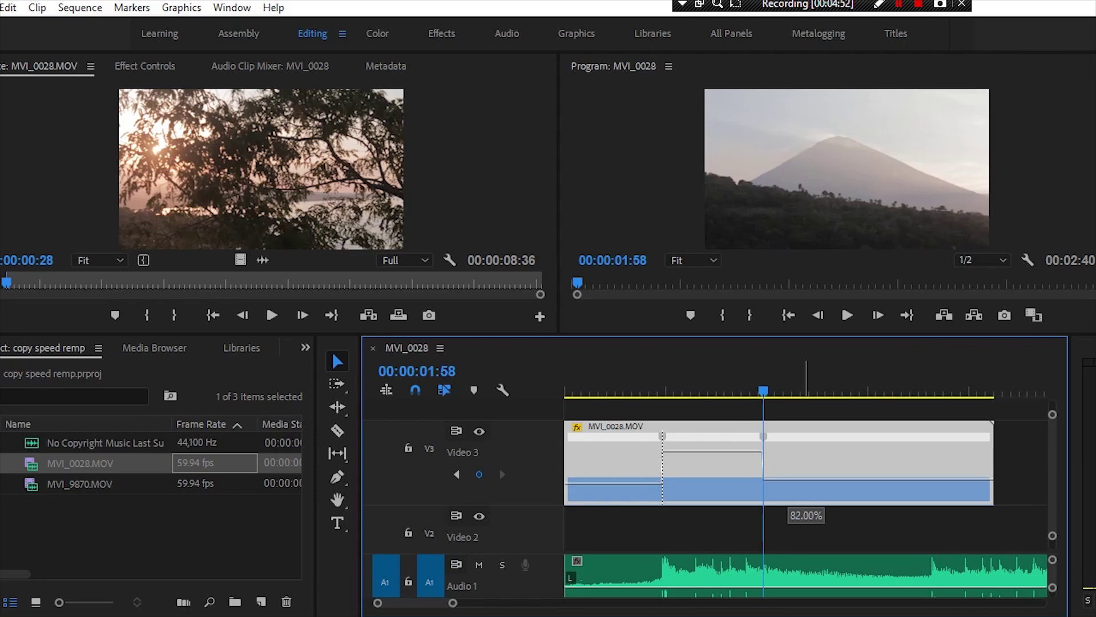
left_click_drag(807, 477, 813, 483)
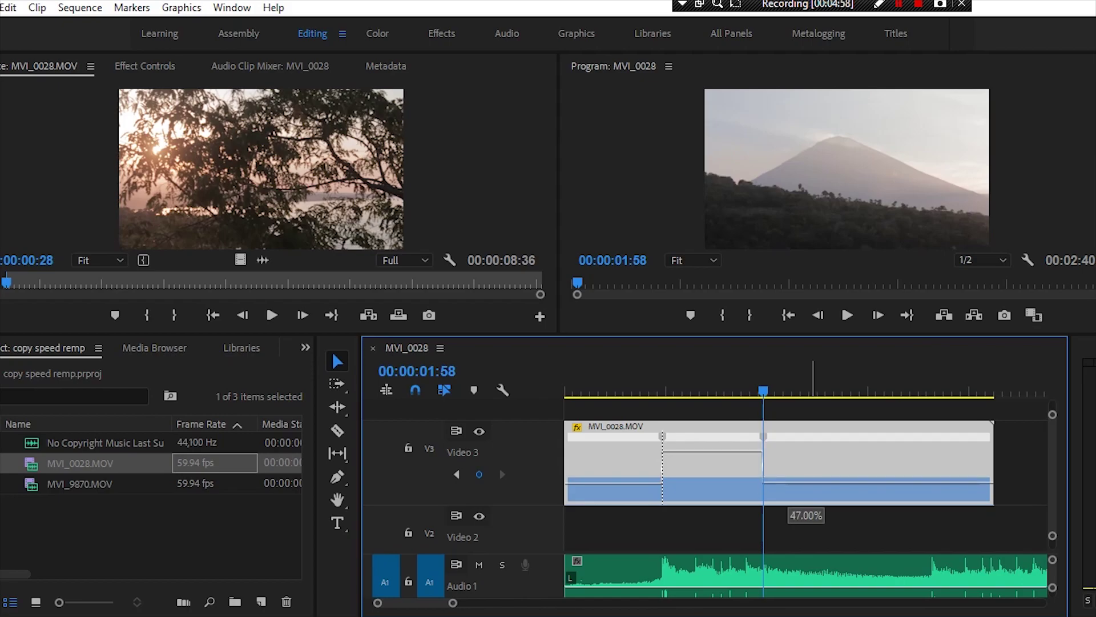
- Settle the end section at about 45% speed and play the whole ramp from the start
left_click_drag(813, 484, 815, 485)
left_click_drag(807, 485, 806, 486)
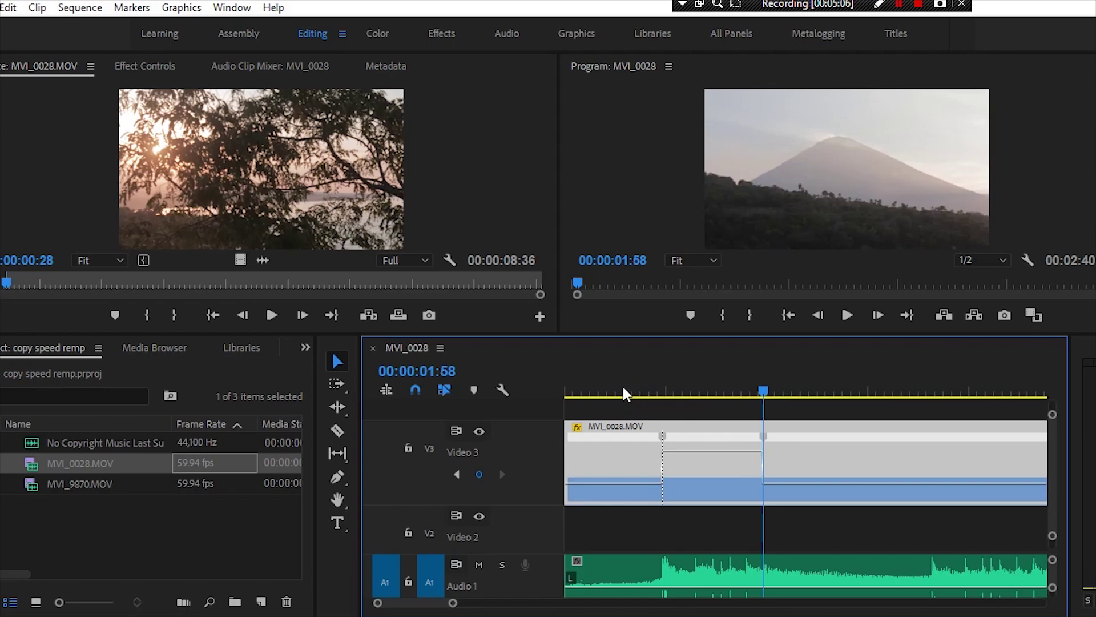
left_click_drag(625, 393, 557, 396)
key("space")
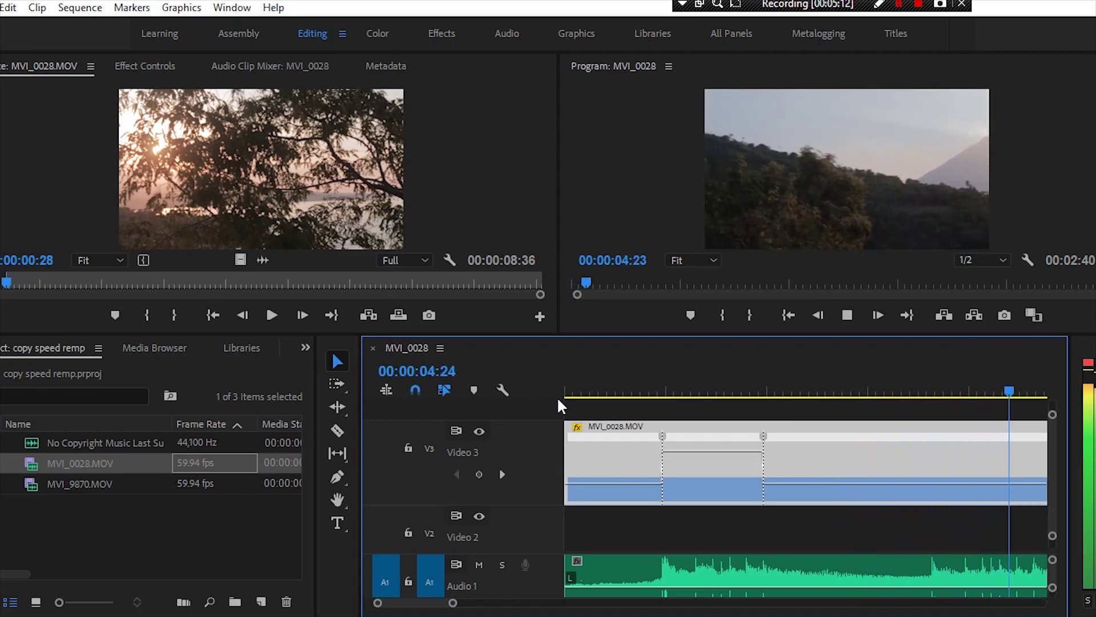
key("space")
scroll(660, 466, "up", 5)
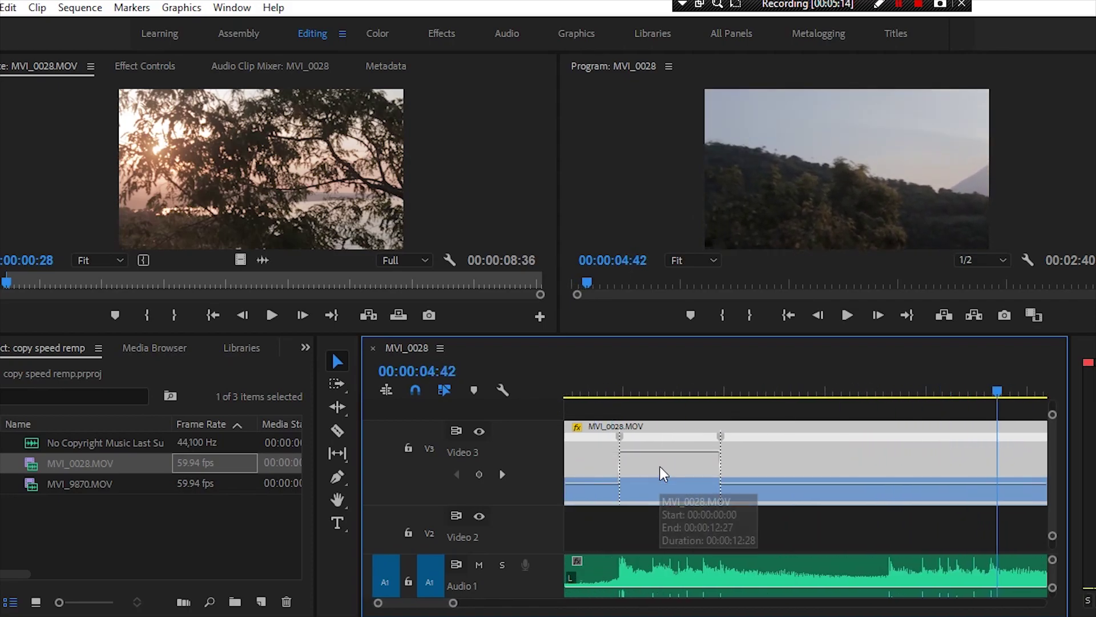
scroll(659, 466, "up", 2)
left_click_drag(646, 395, 457, 419)
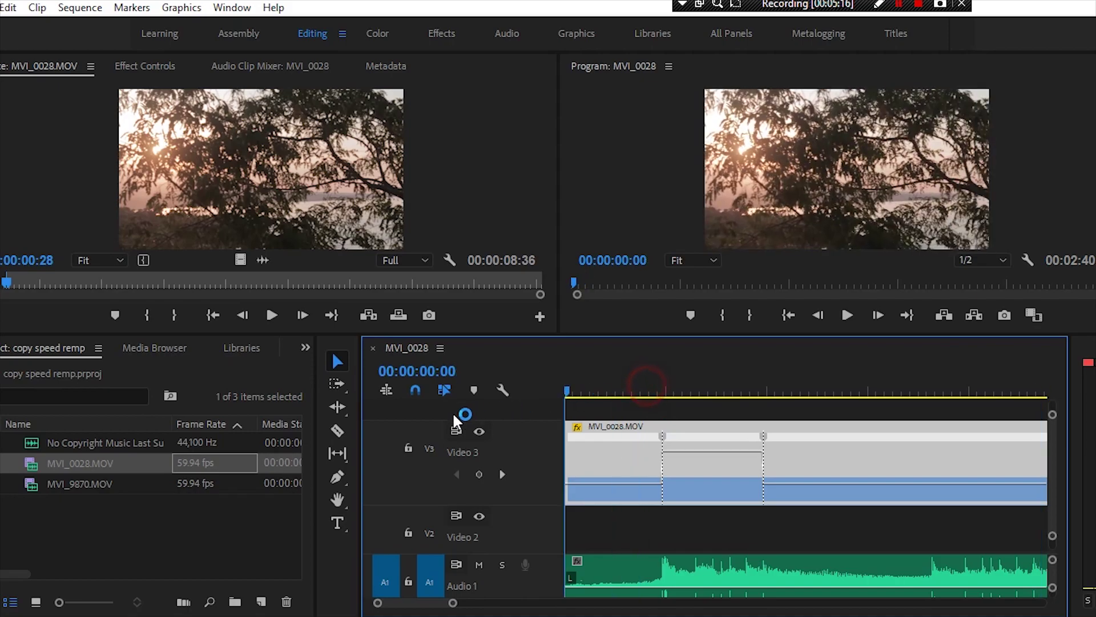
key("space")
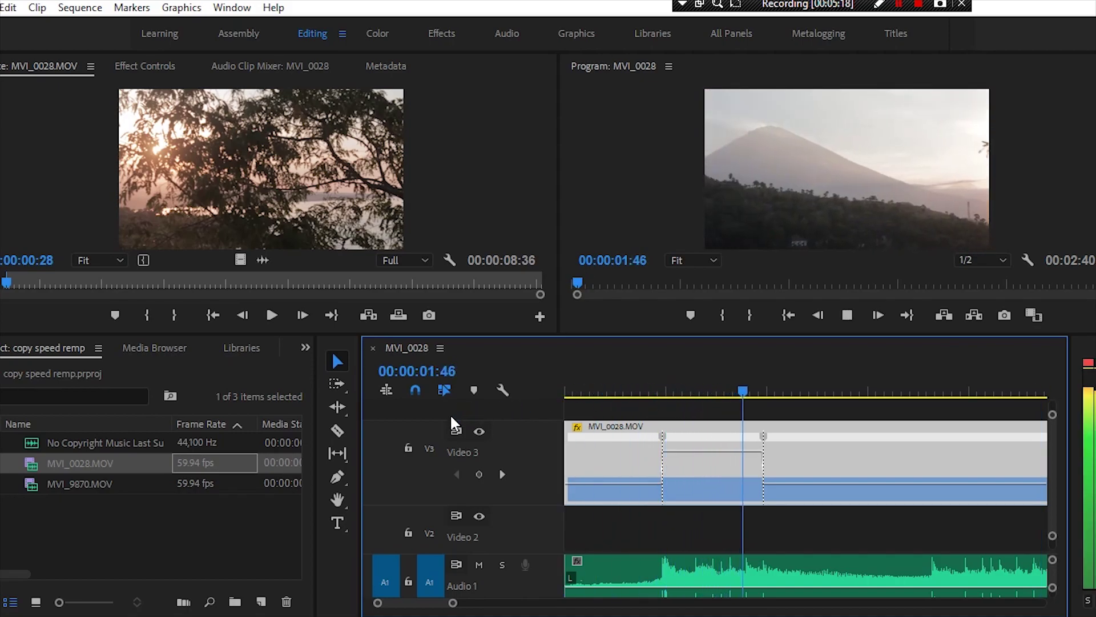
key("space")
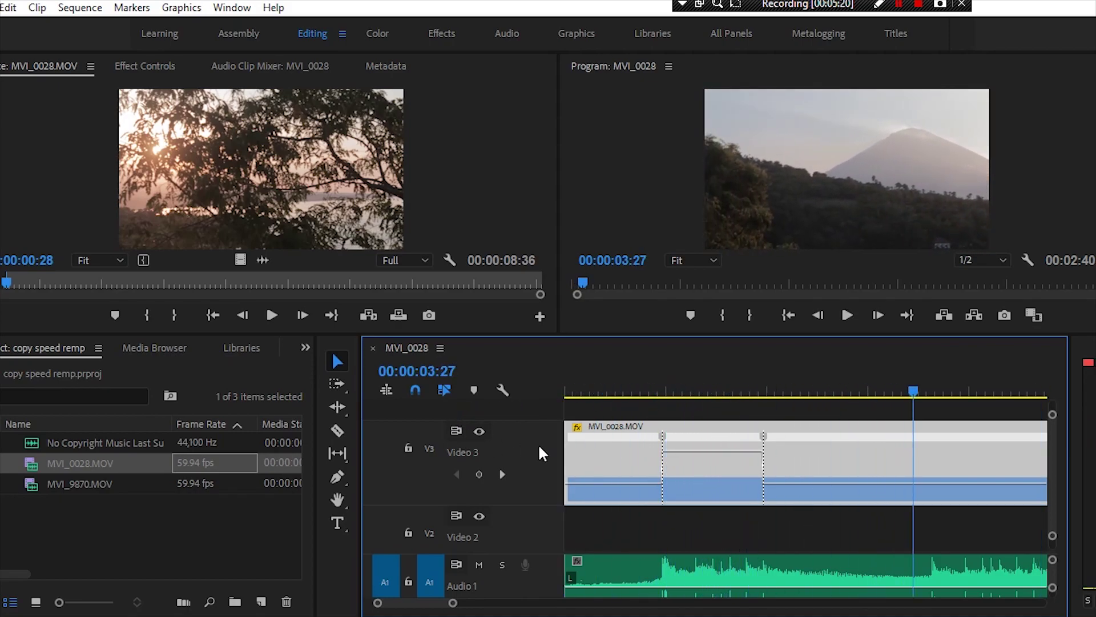
left_click_drag(655, 391, 732, 426)
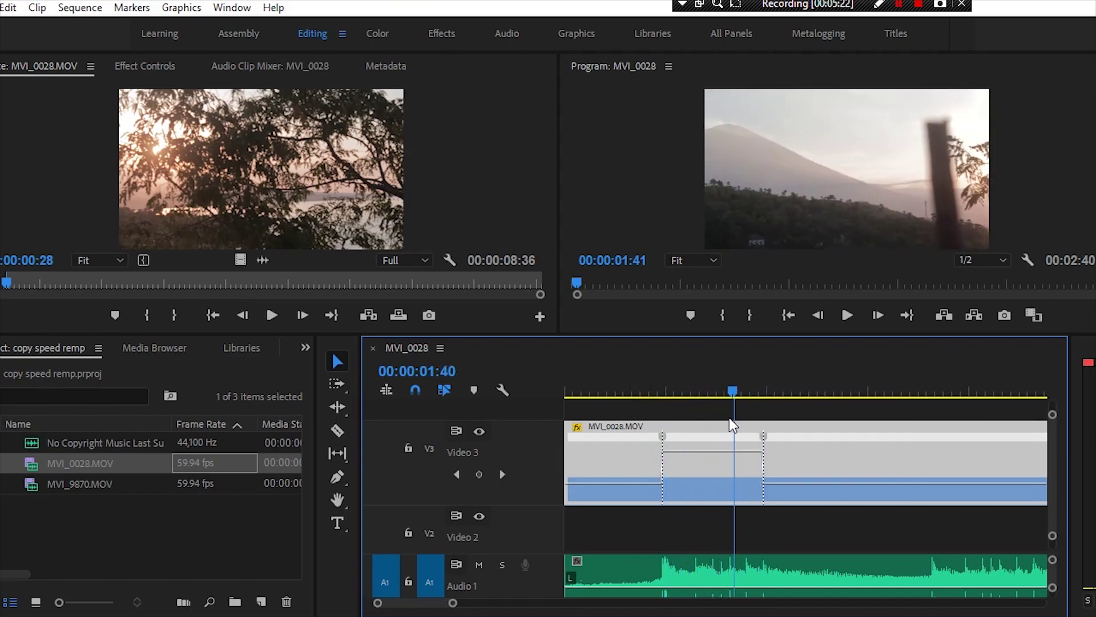
left_click_drag(733, 425, 645, 431)
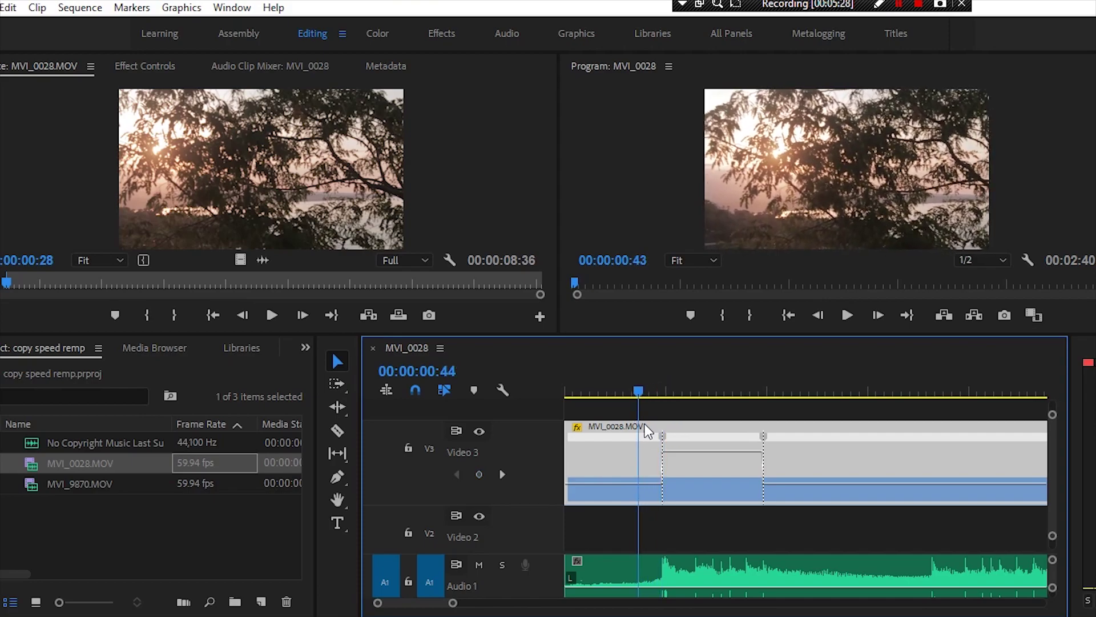
left_click_drag(645, 431, 646, 425)
key("space")
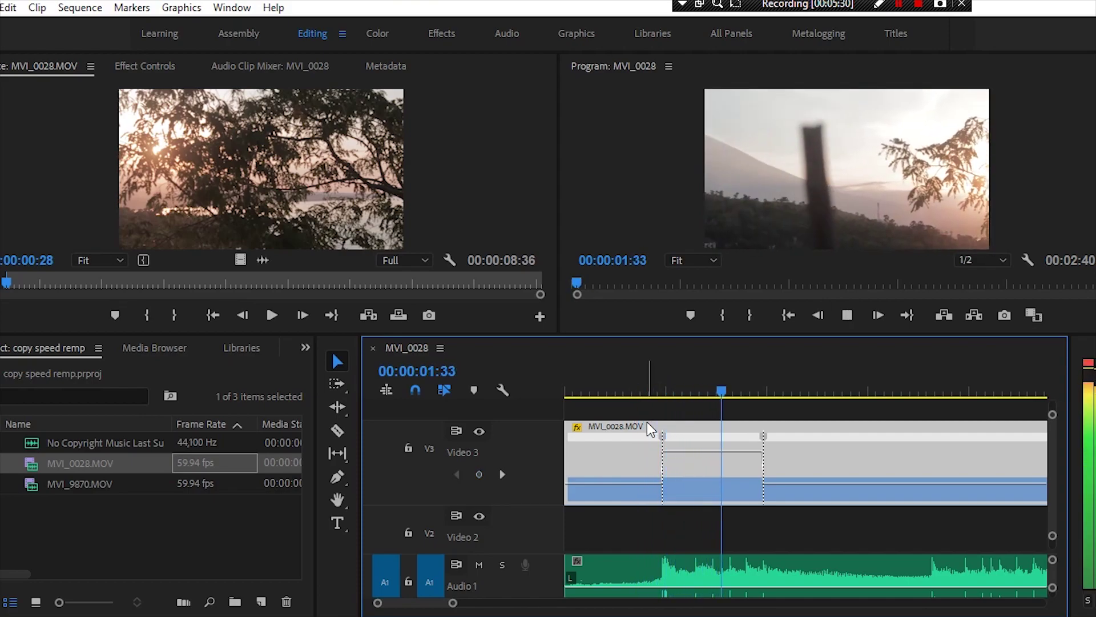
key("space")
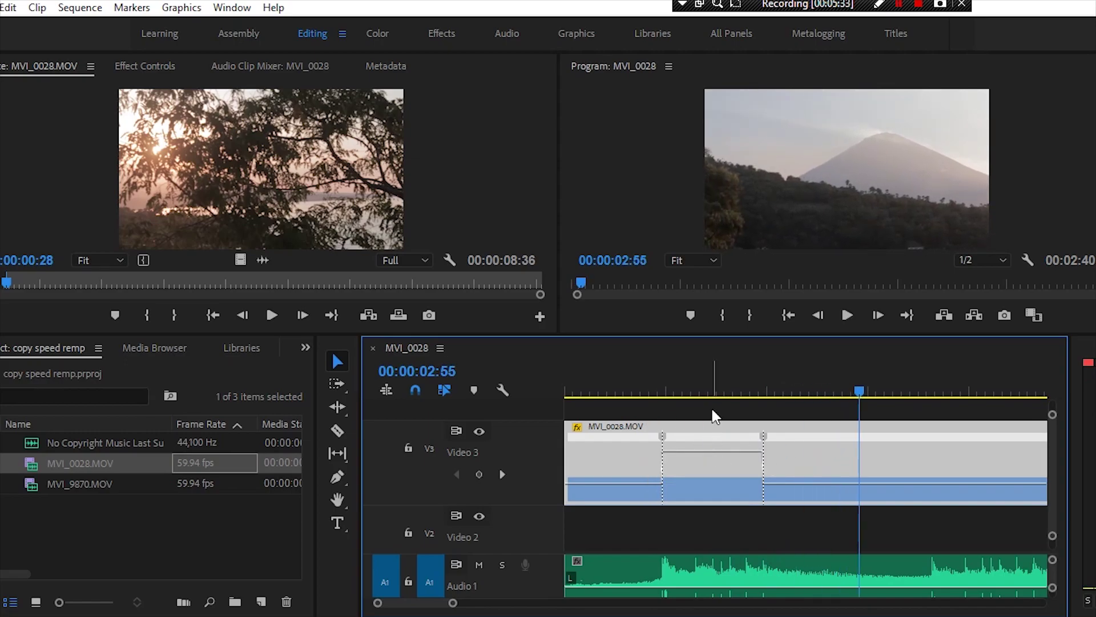
left_click(668, 385)
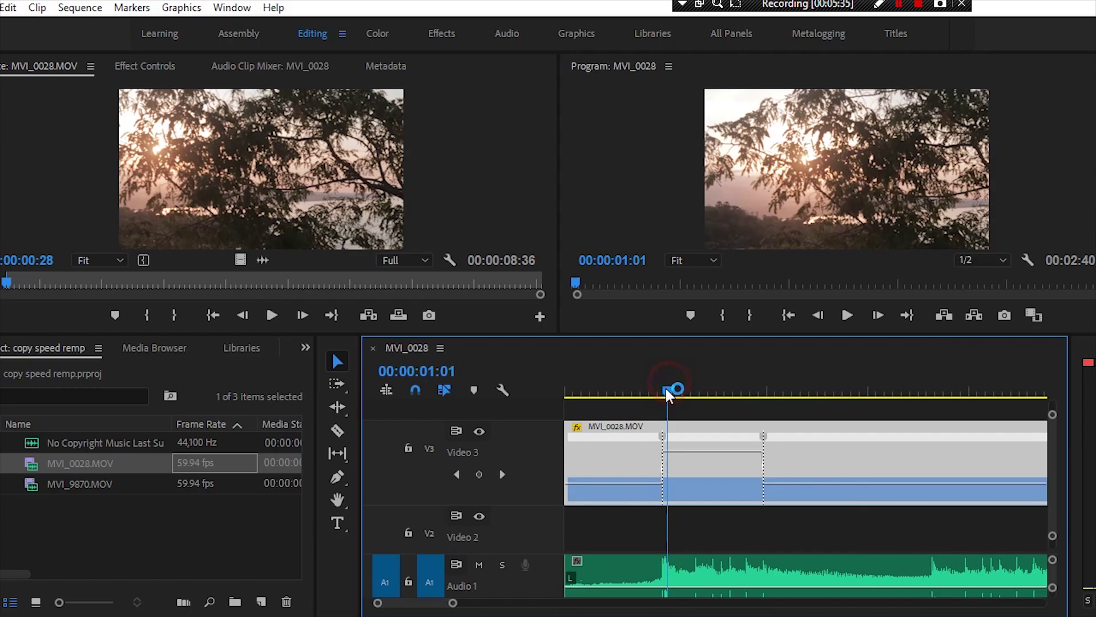
- Zoom in and drag the first speed keyframe's halves apart into a gradual transition
left_click_drag(453, 602, 440, 605)
left_click(730, 436)
left_click_drag(730, 438, 767, 448)
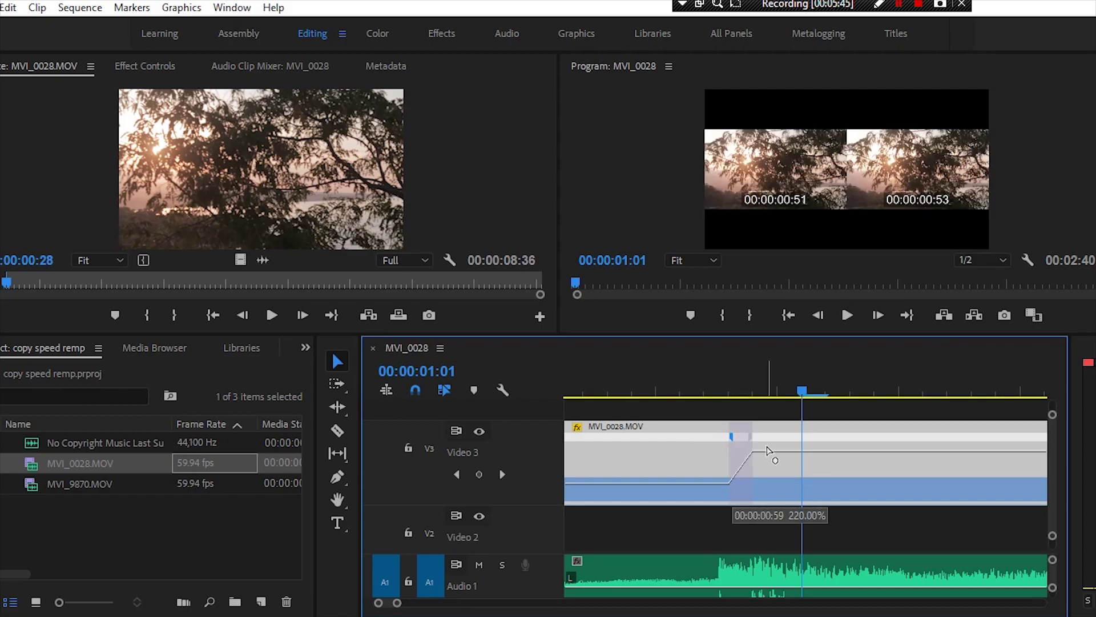
left_click_drag(767, 451, 766, 445)
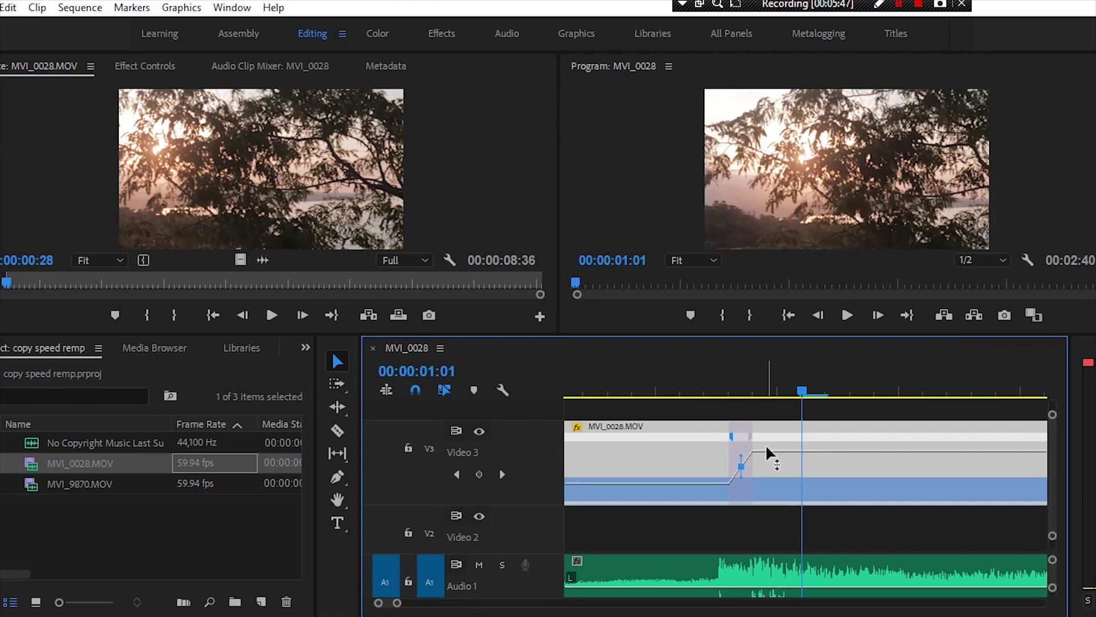
- Bend the first ramp into a smooth bezier curve and play it back
left_click(741, 460)
left_click(751, 455)
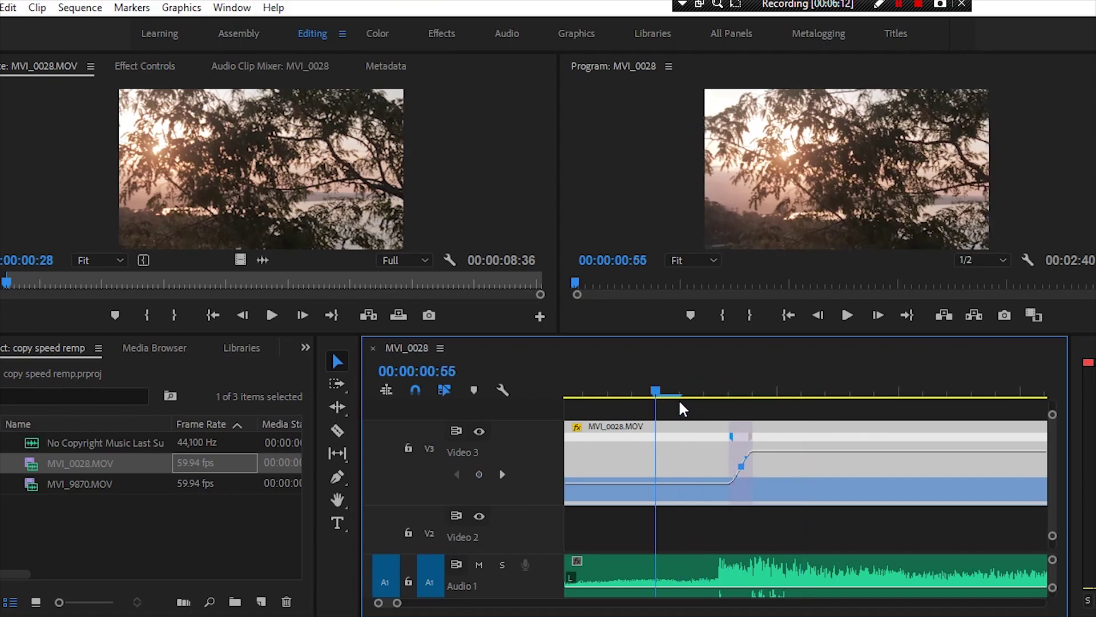
left_click(711, 395)
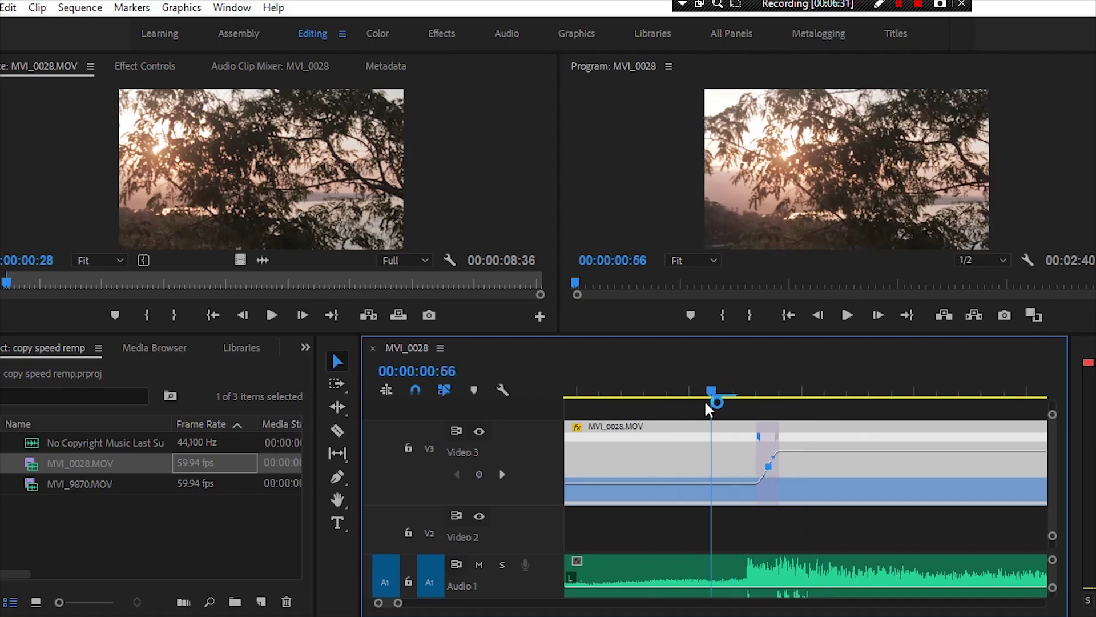
key("space")
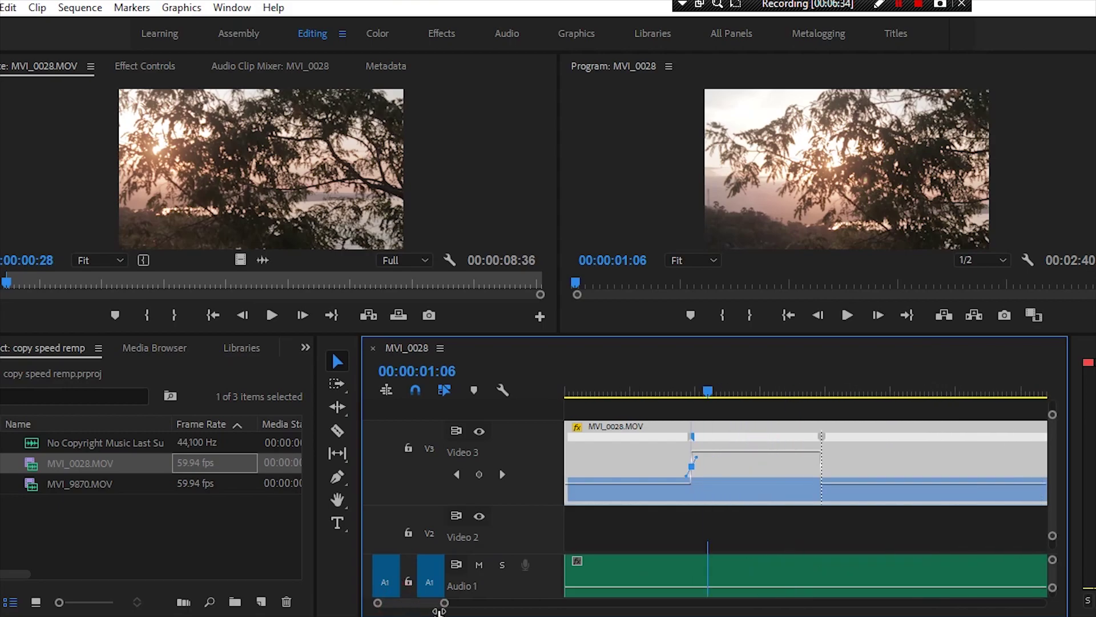
- Select the second speed keyframe at 00:00:01:58 and zoom in around it
left_click_drag(400, 605, 452, 603)
left_click(769, 442)
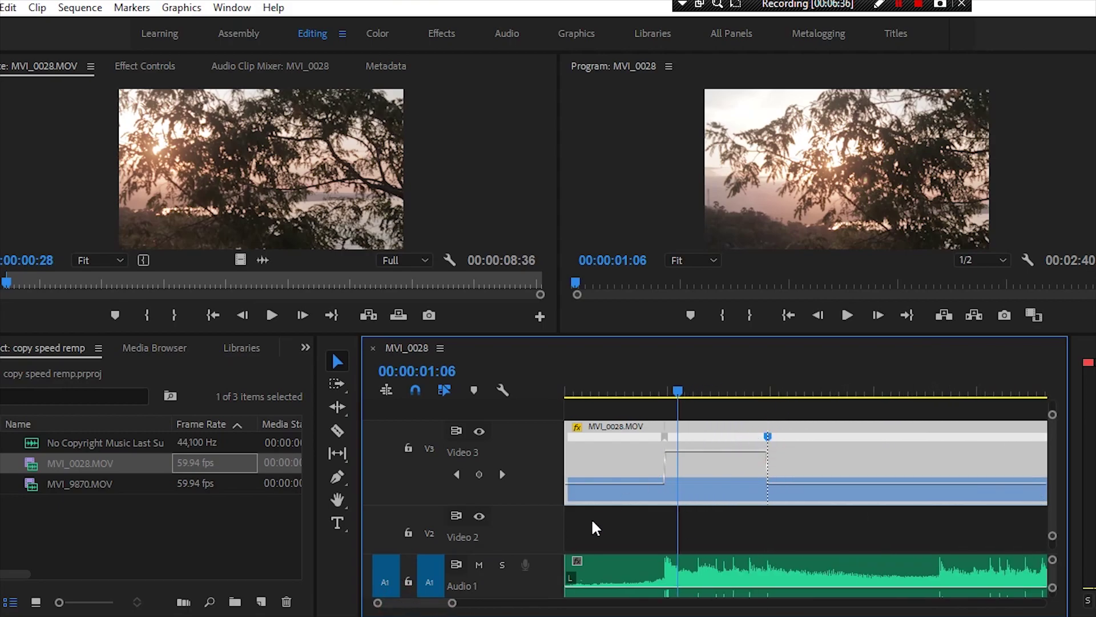
left_click(768, 391)
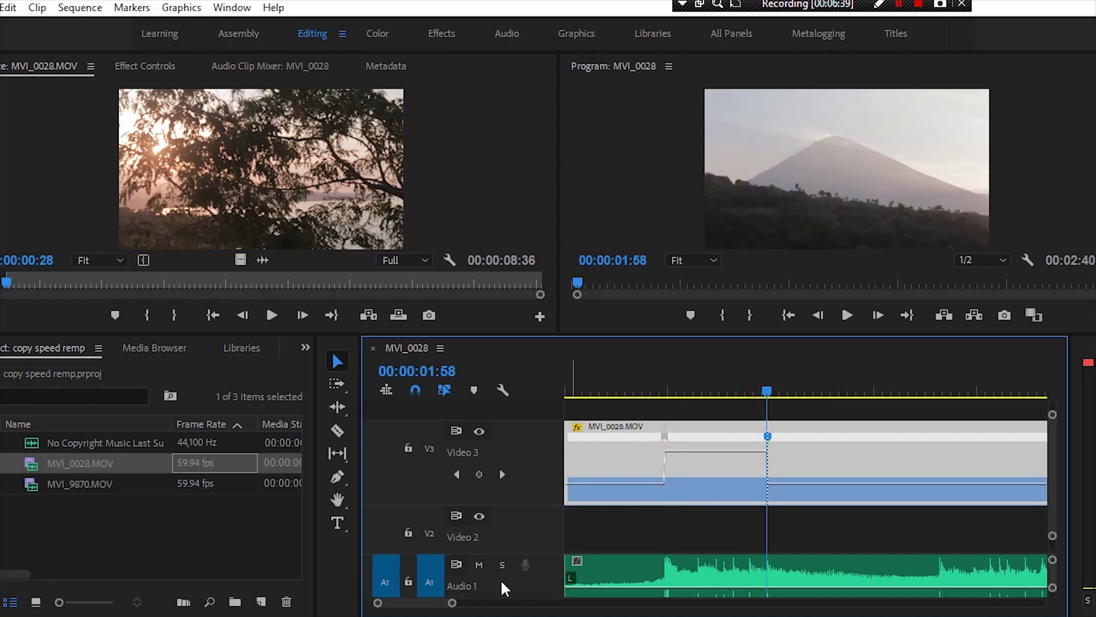
left_click_drag(452, 603, 380, 605)
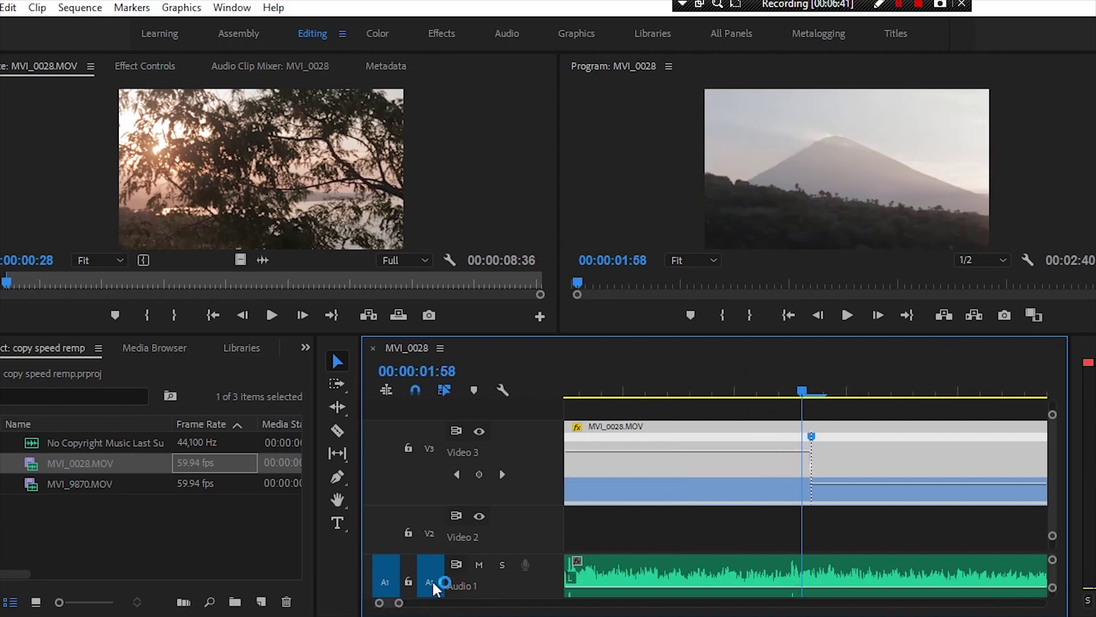
- Split it into a gradual slowdown, curve it smoothly, then zoom out and play both ramps
left_click_drag(812, 437, 847, 450)
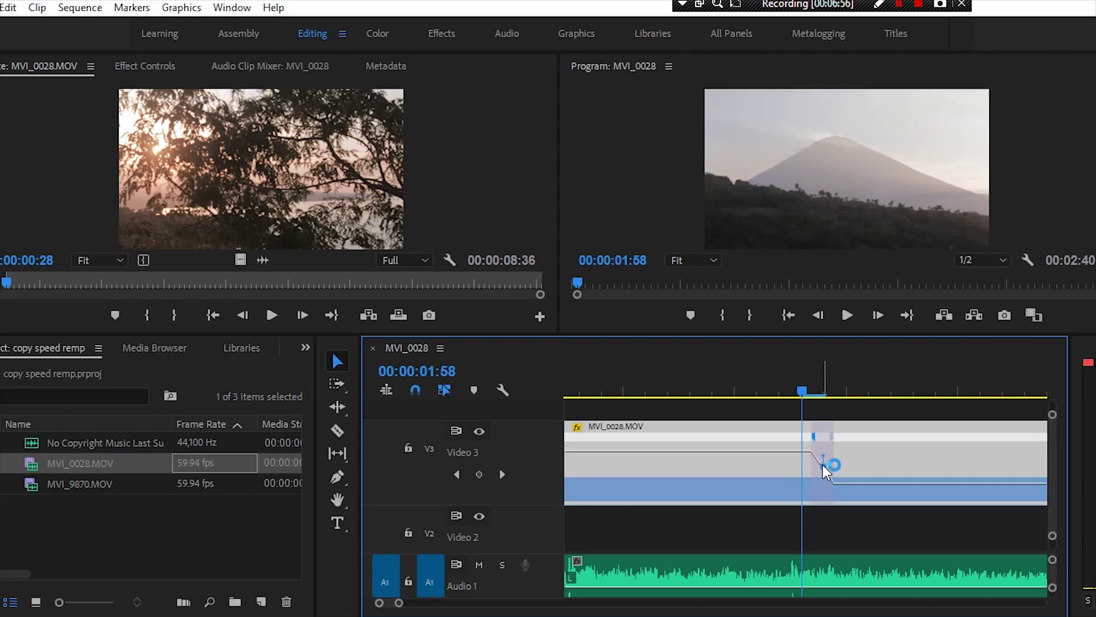
left_click(824, 460)
left_click_drag(399, 603, 476, 603)
key("space")
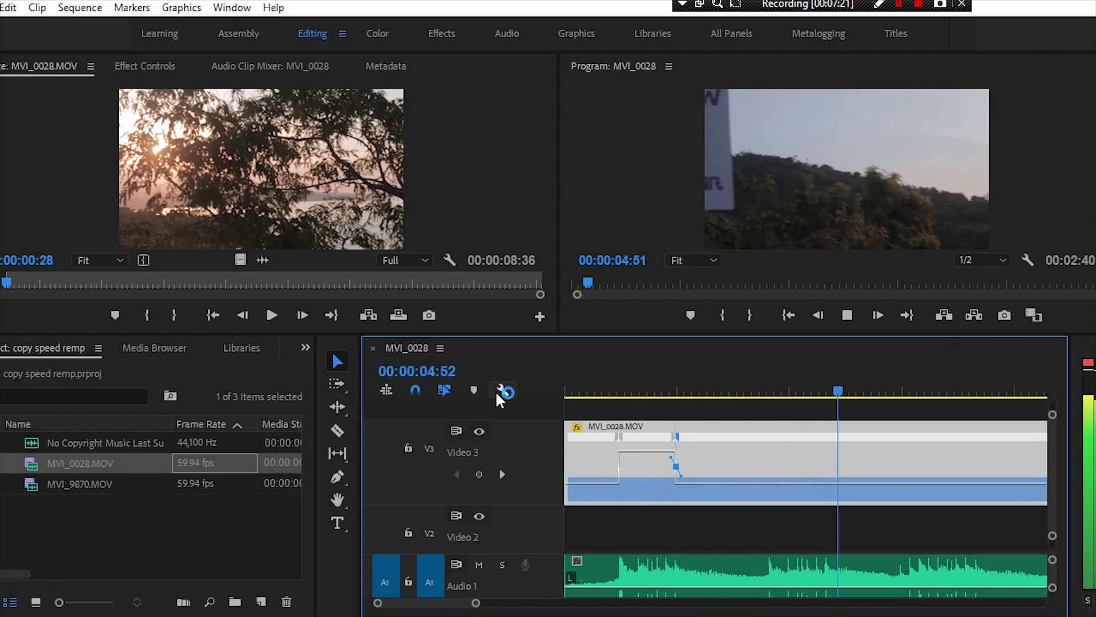
- Replay the speed-ramped MVI_0028 sequence from the start, scrubbing back and playing it again
key("space")
key("Home")
key("space")
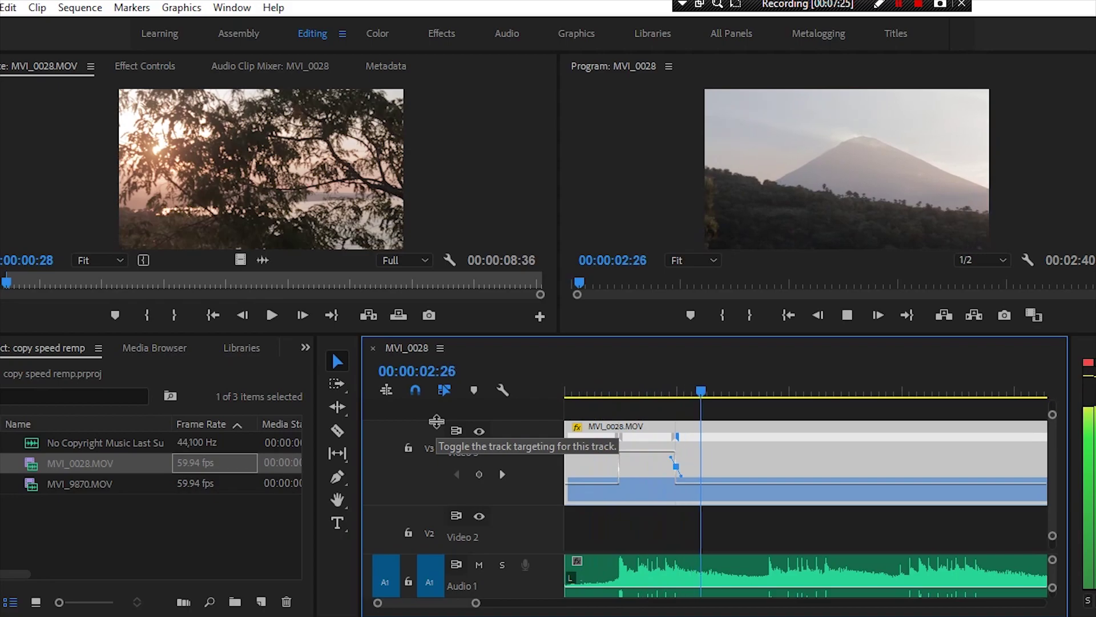
left_click_drag(618, 378, 416, 402)
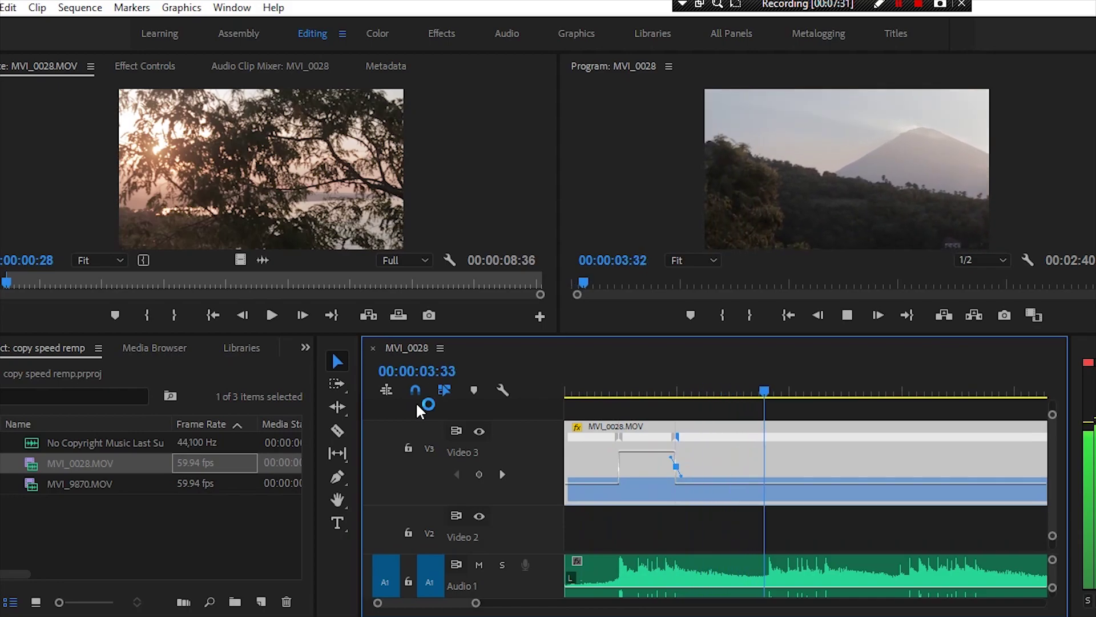
key("space")
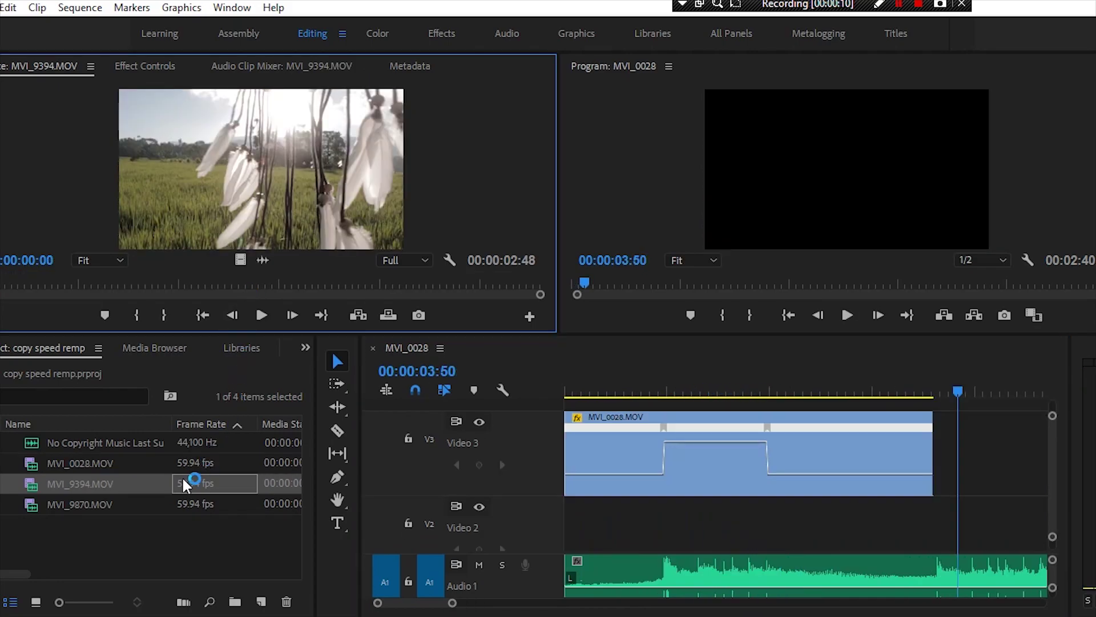
- Preview MVI_9394 in the Source monitor from its start
left_click_drag(184, 276, 1, 286)
key("space")
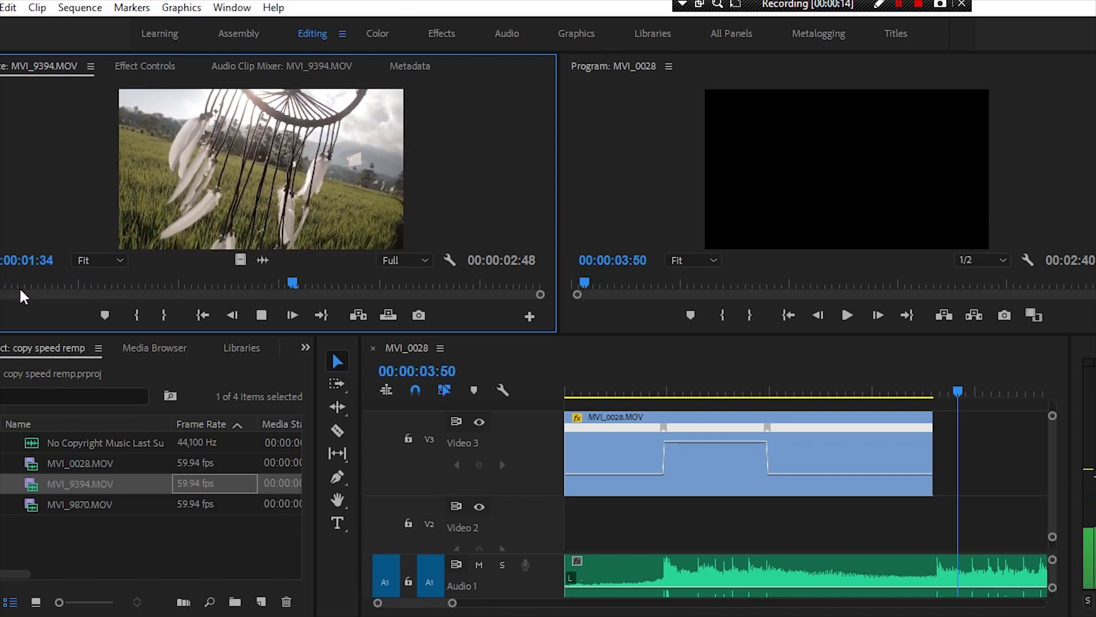
key("space")
- Place MVI_9394's video on Video 3 directly after MVI_0028
left_click_drag(236, 258, 959, 483)
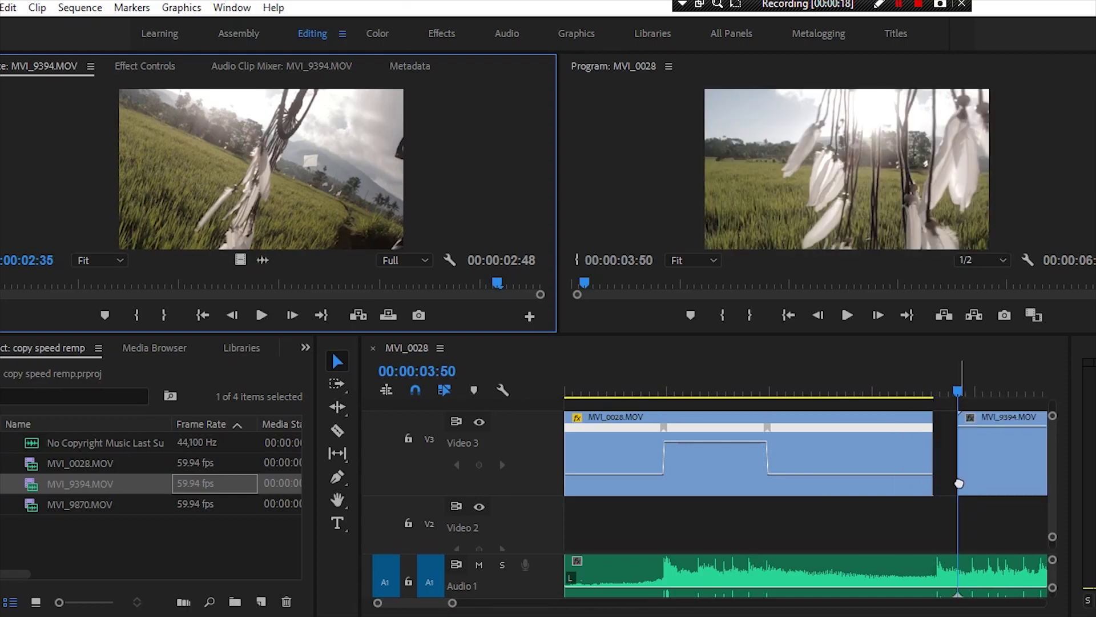
left_click_drag(959, 483, 948, 457)
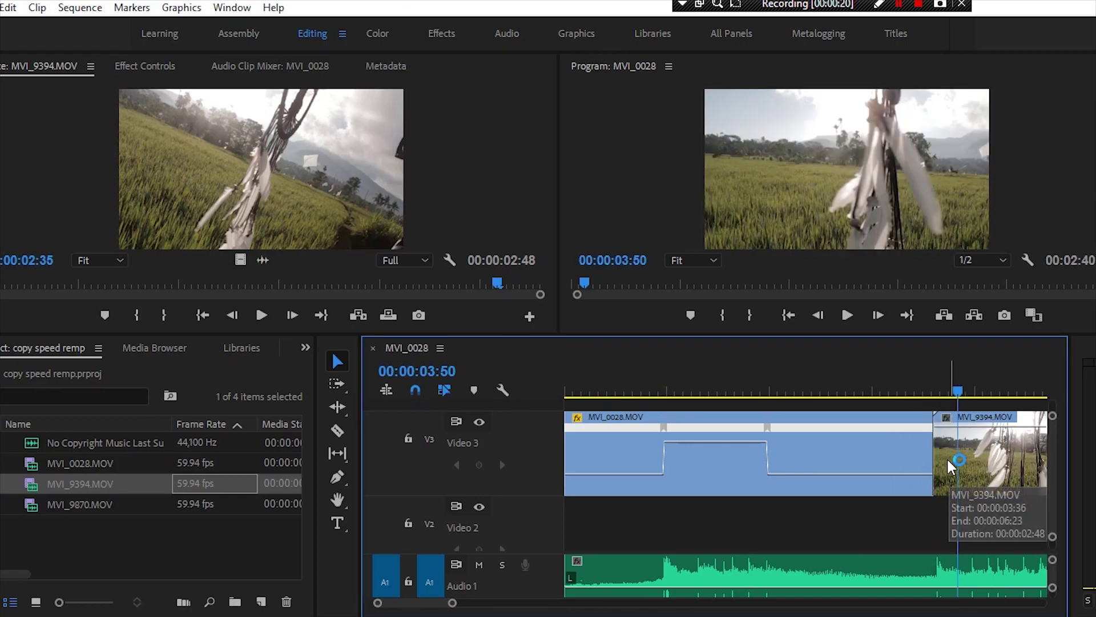
scroll(946, 459, "up", 4)
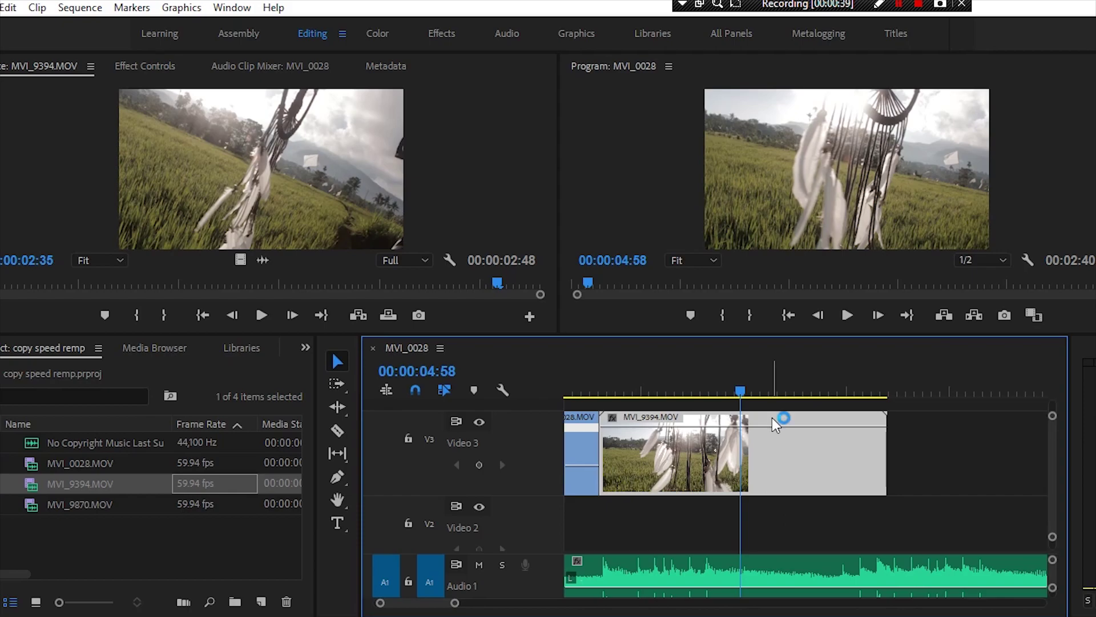
- Show the Time Remapping > Speed line on the MVI_9394 clip
right_click(791, 448)
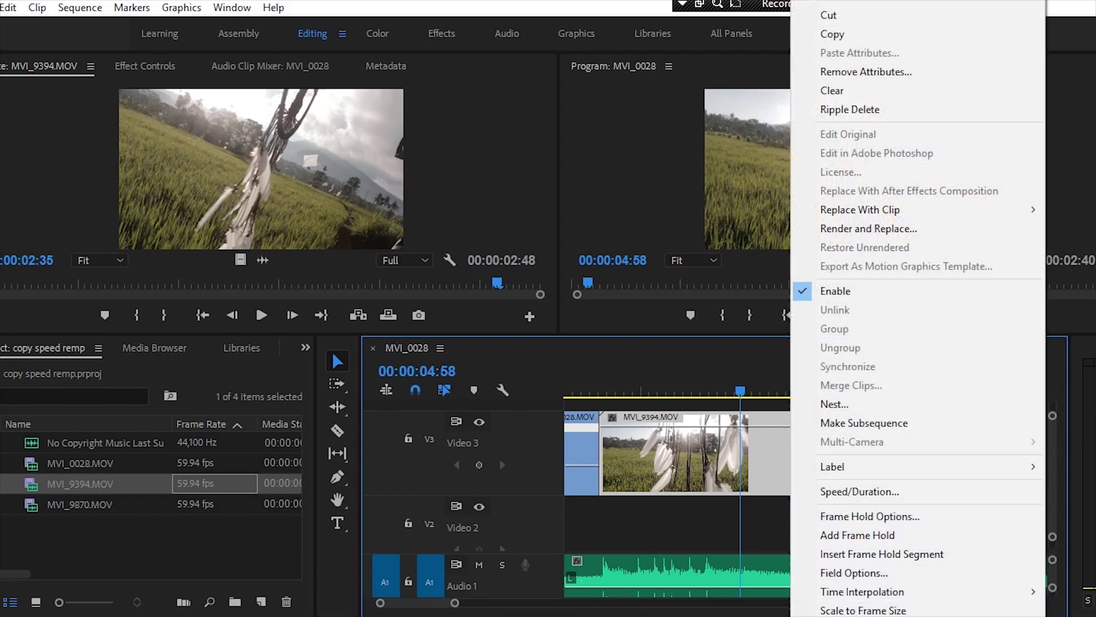
scroll(918, 314, "down", 2)
scroll(918, 314, "down", 4)
scroll(918, 314, "down", 4)
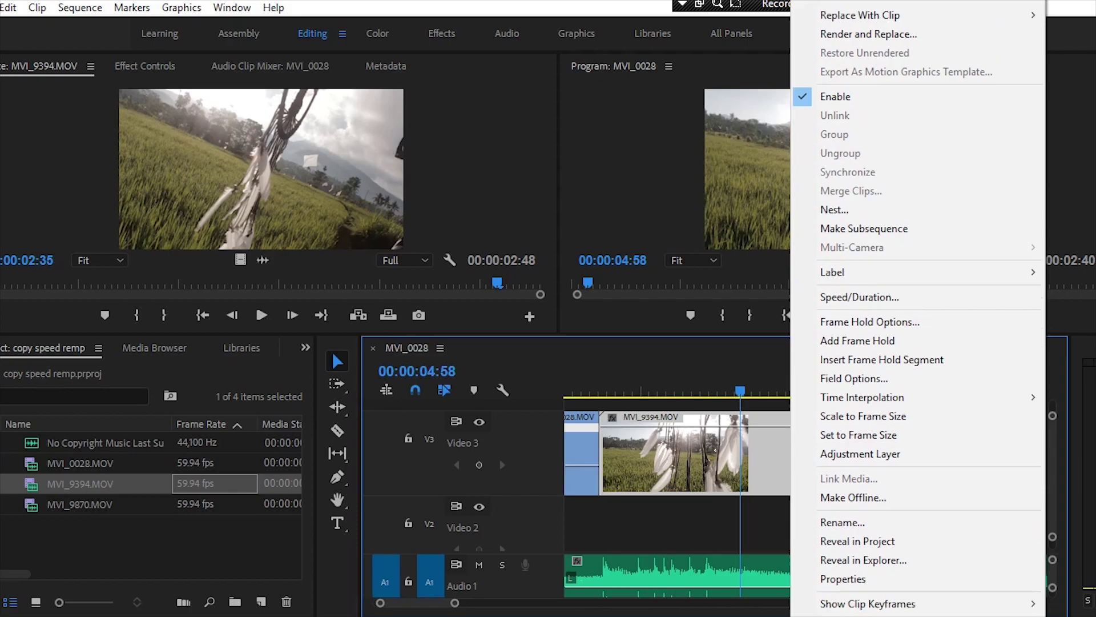
mouse_move(839, 604)
mouse_move(744, 612)
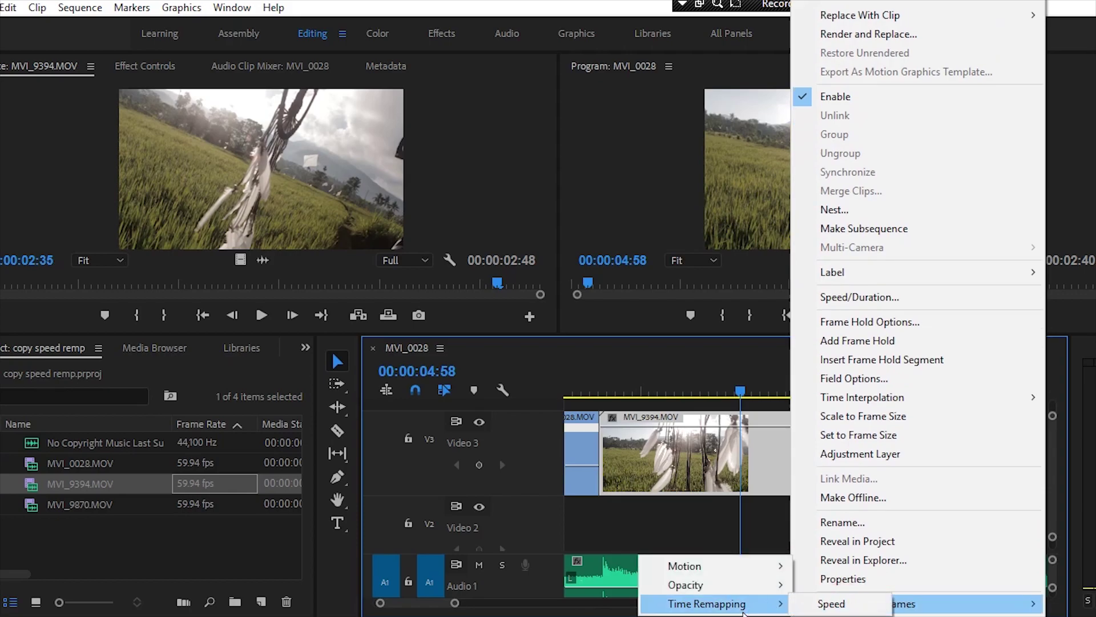
left_click(822, 603)
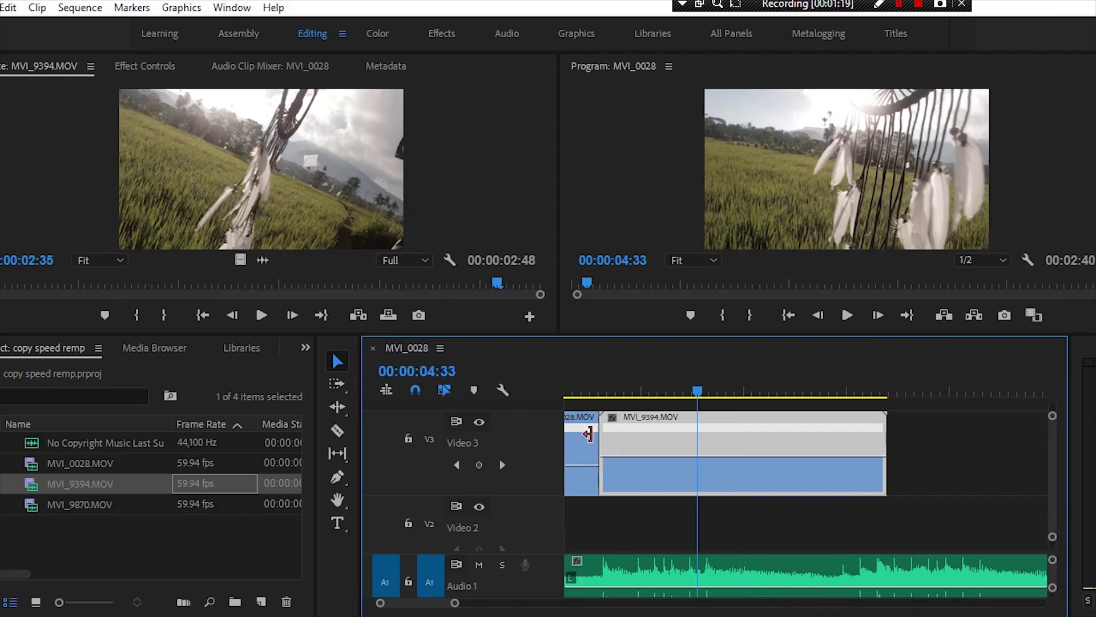
- Lower MVI_9394's speed to 48% and play it from the clip's start
left_click_drag(660, 456, 662, 466)
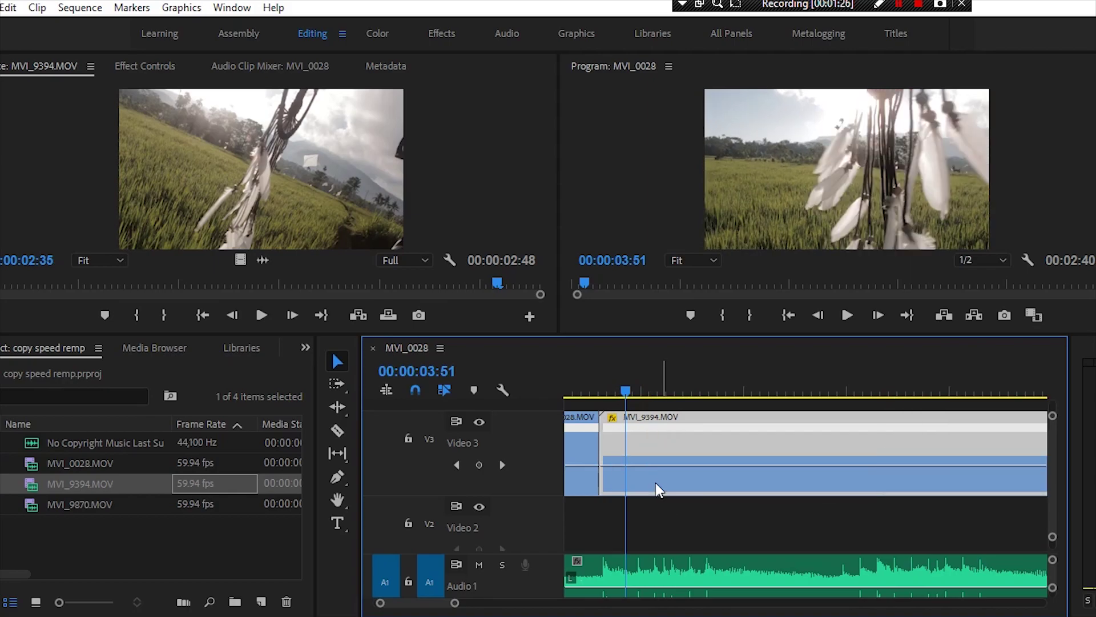
left_click(593, 386)
key("space")
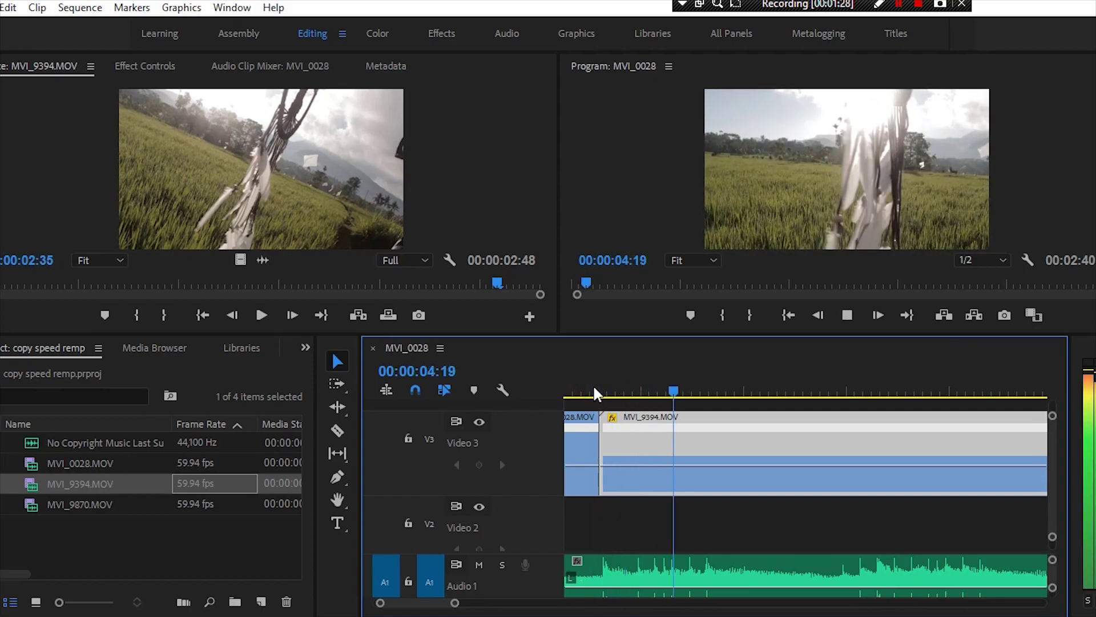
- Preview the sequence from 03:32 and add a speed keyframe to MVI_9394 at 04:22
left_click(594, 383)
key("space")
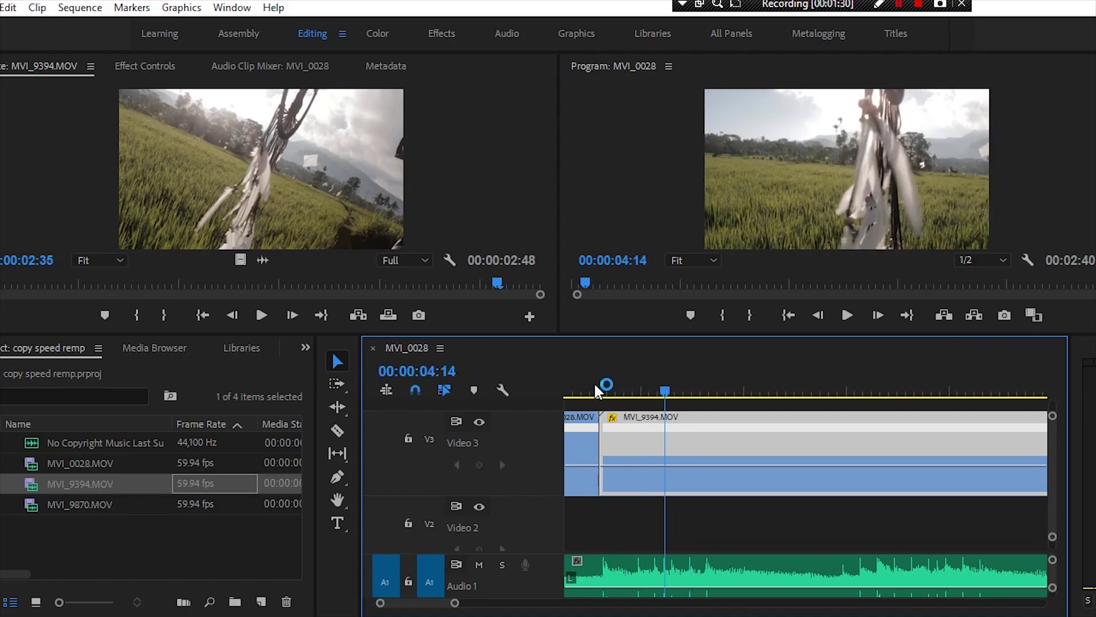
left_click(594, 386)
key("space")
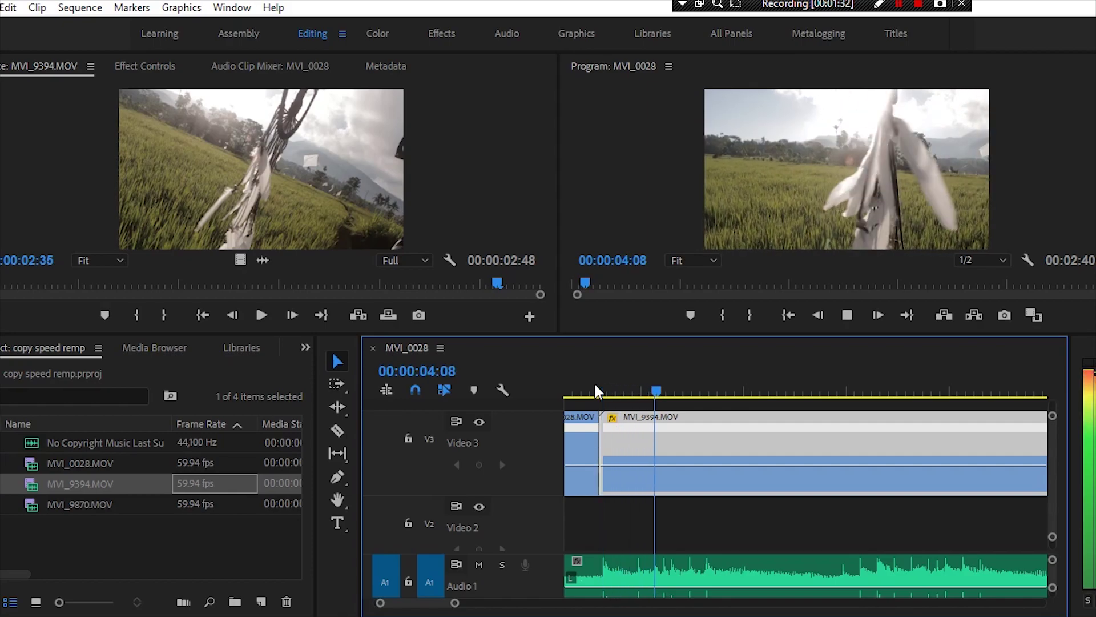
key("space")
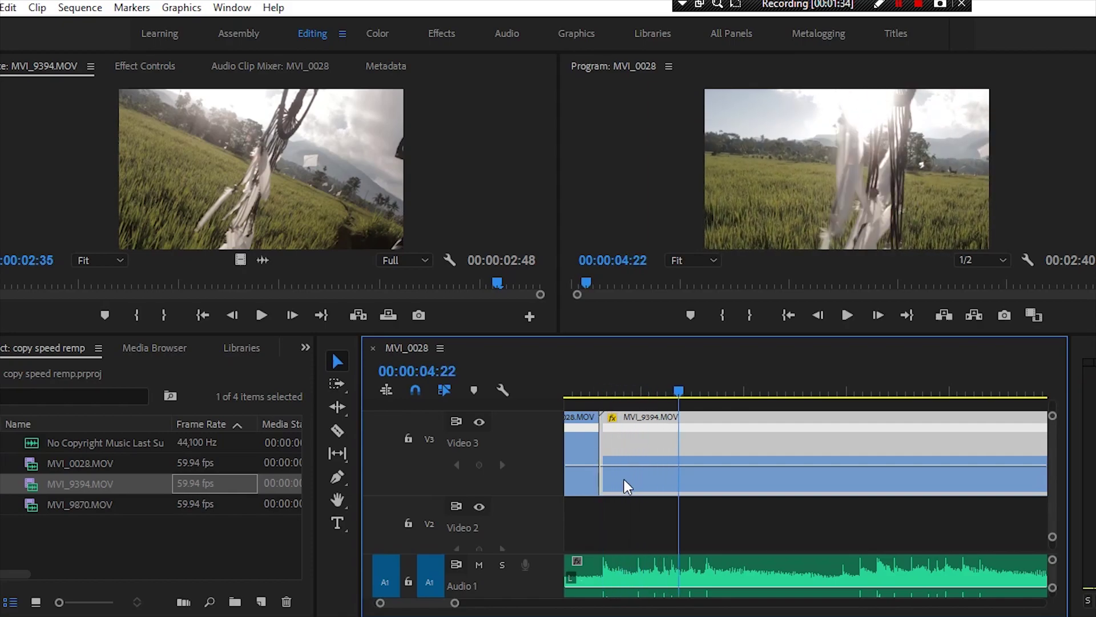
left_click(480, 464)
- Speed up the section after 04:22, preview it, and add a second keyframe at 04:44
left_click_drag(711, 461, 711, 420)
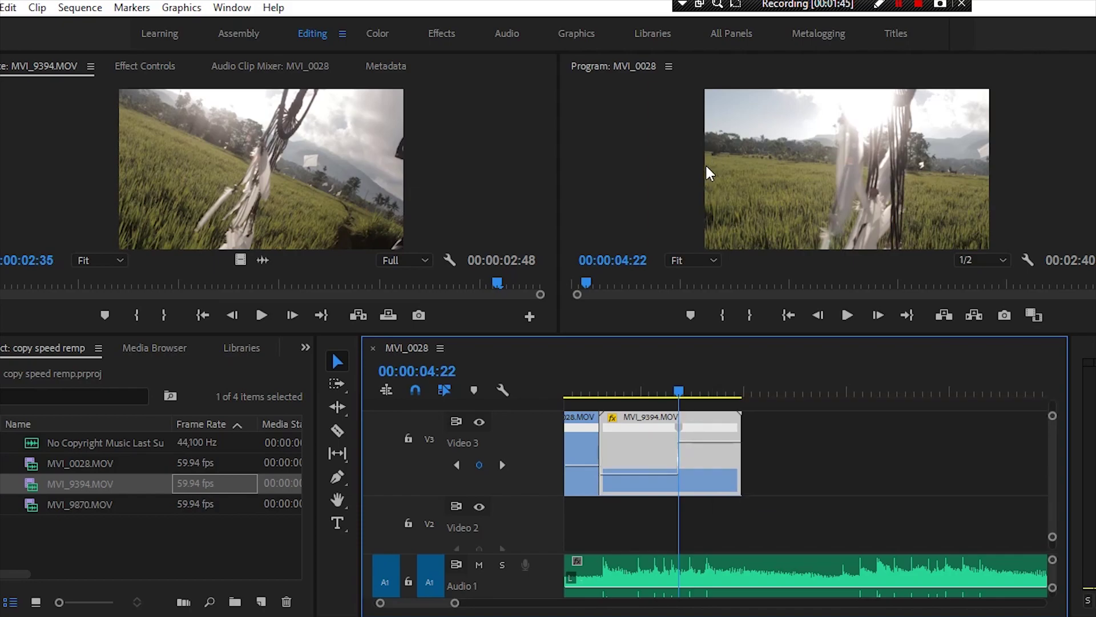
left_click(630, 383)
key("space")
left_click(619, 384)
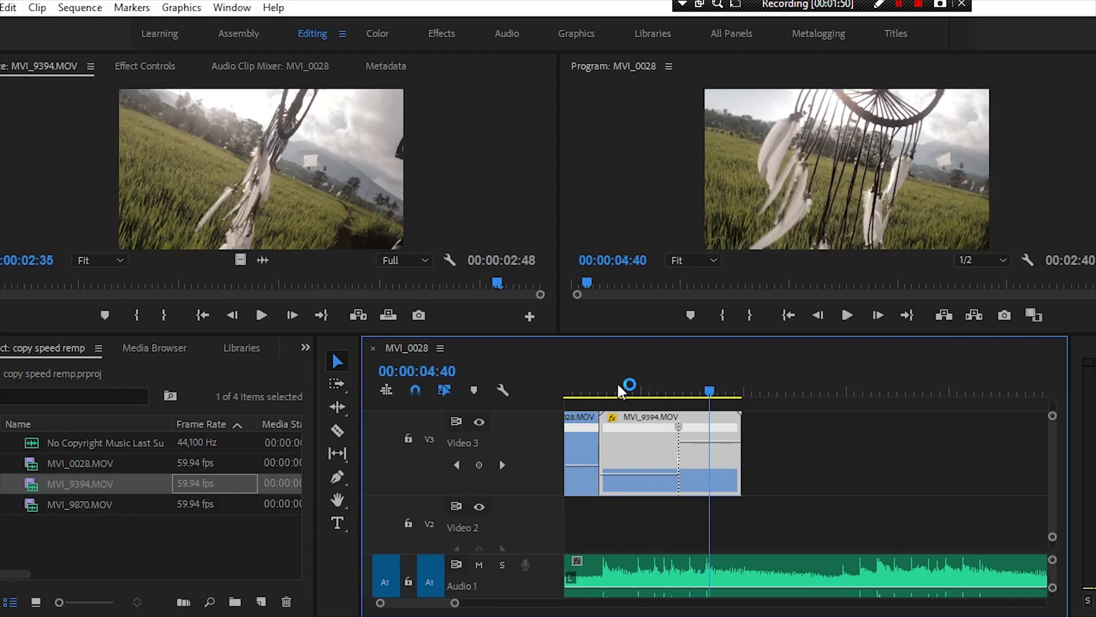
left_click(618, 385)
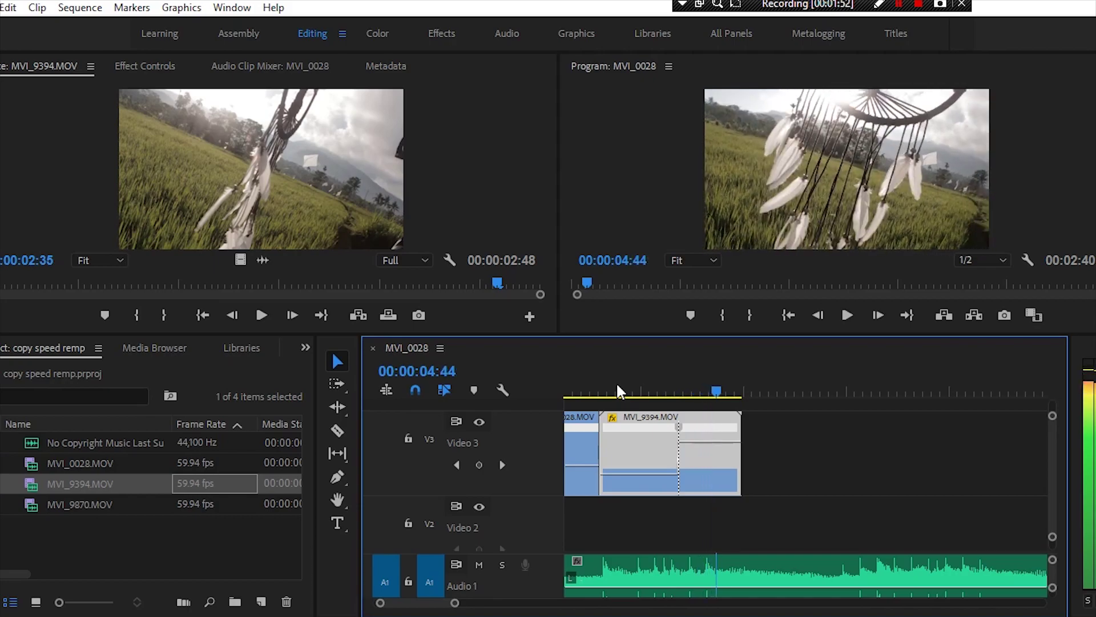
left_click(476, 465)
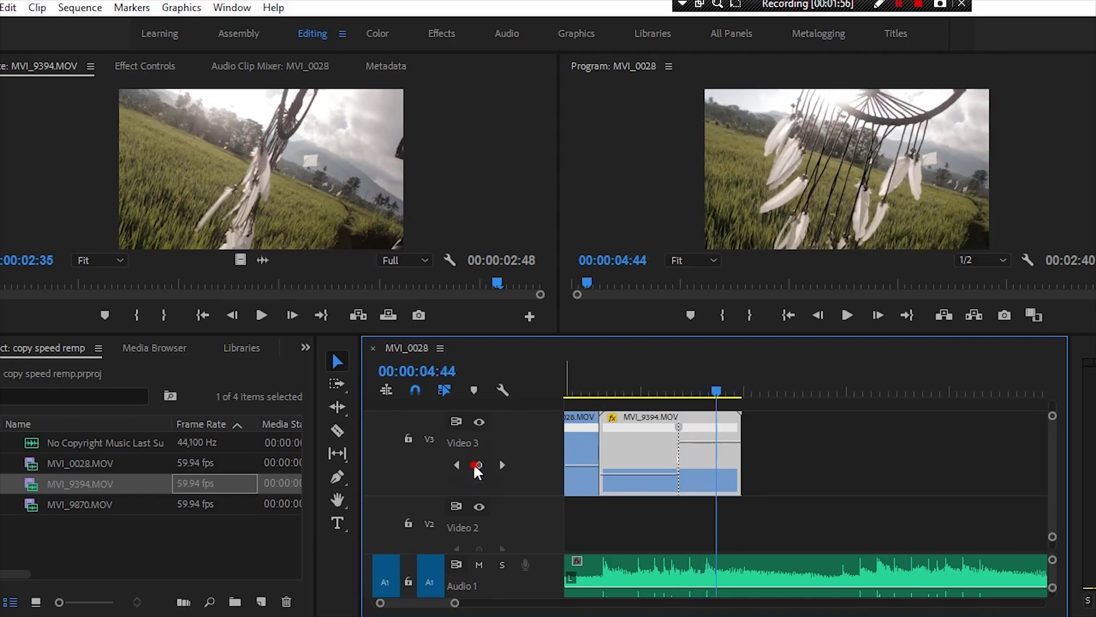
- Drag the speed band after the 04:44 keyframe down to 40%
left_click_drag(735, 443, 735, 473)
left_click(727, 464)
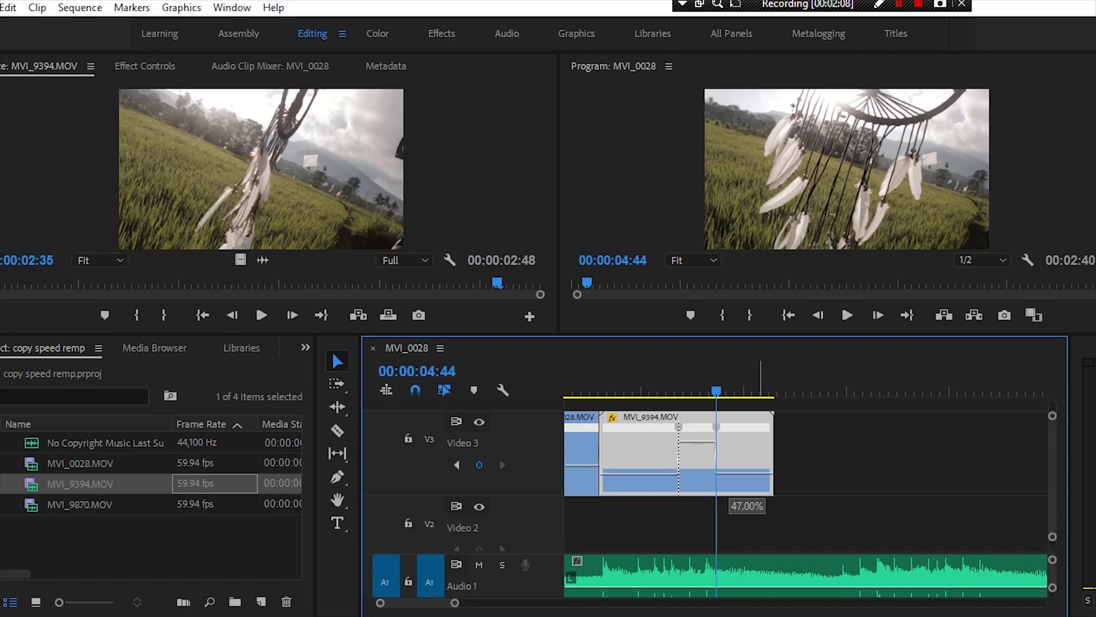
left_click_drag(737, 472, 737, 473)
left_click_drag(728, 578, 729, 578)
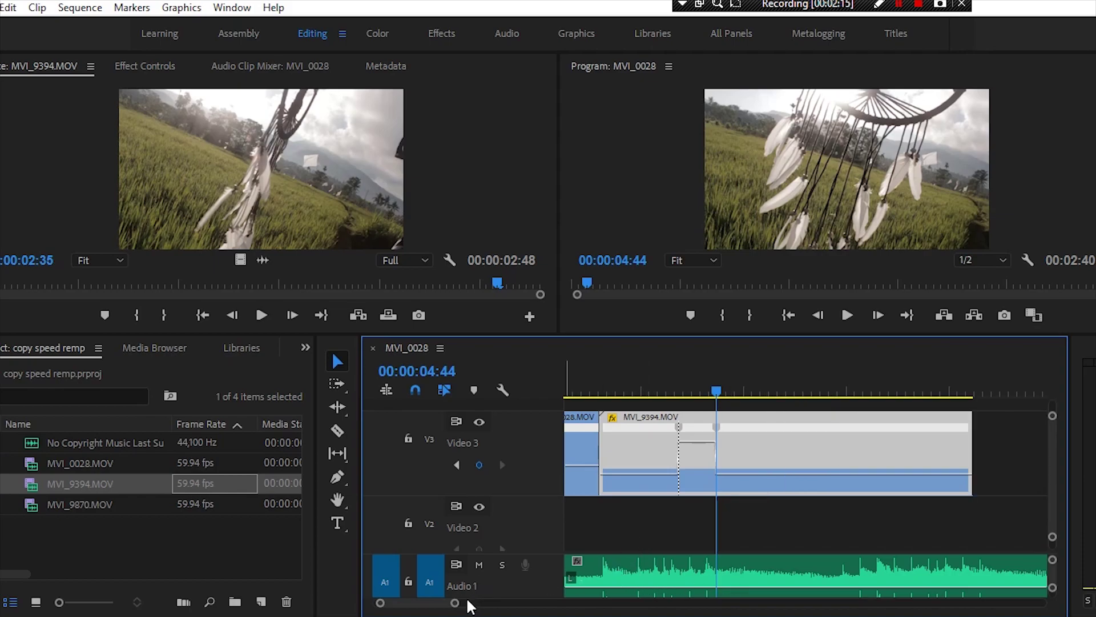
- Zoom in and split the first speed keyframe into a gradual ramp
left_click_drag(454, 602, 424, 602)
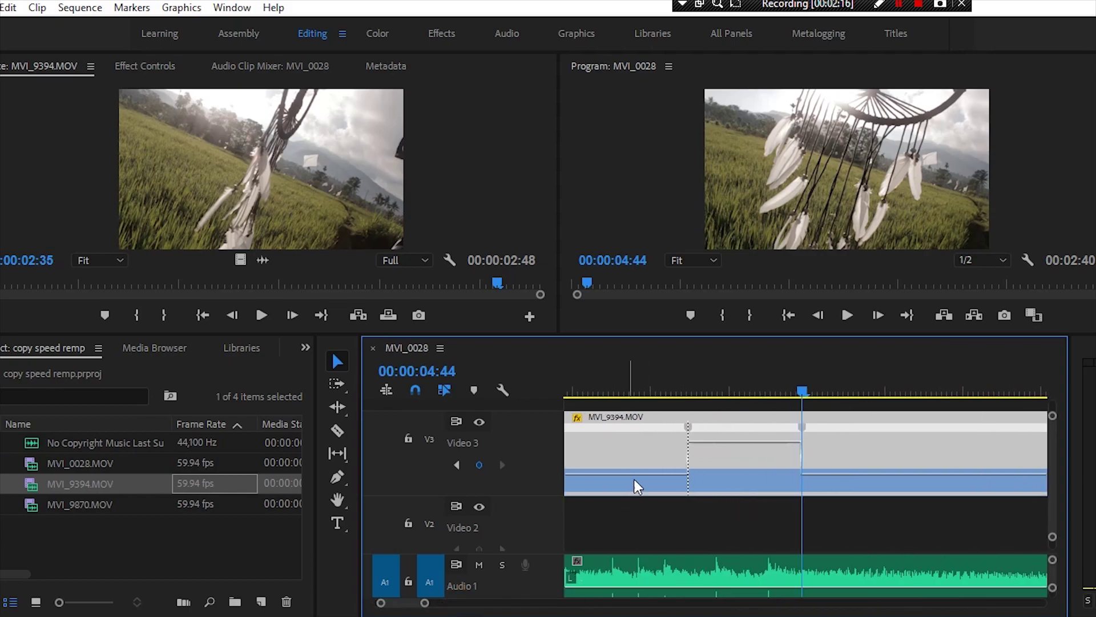
left_click_drag(687, 438, 691, 457)
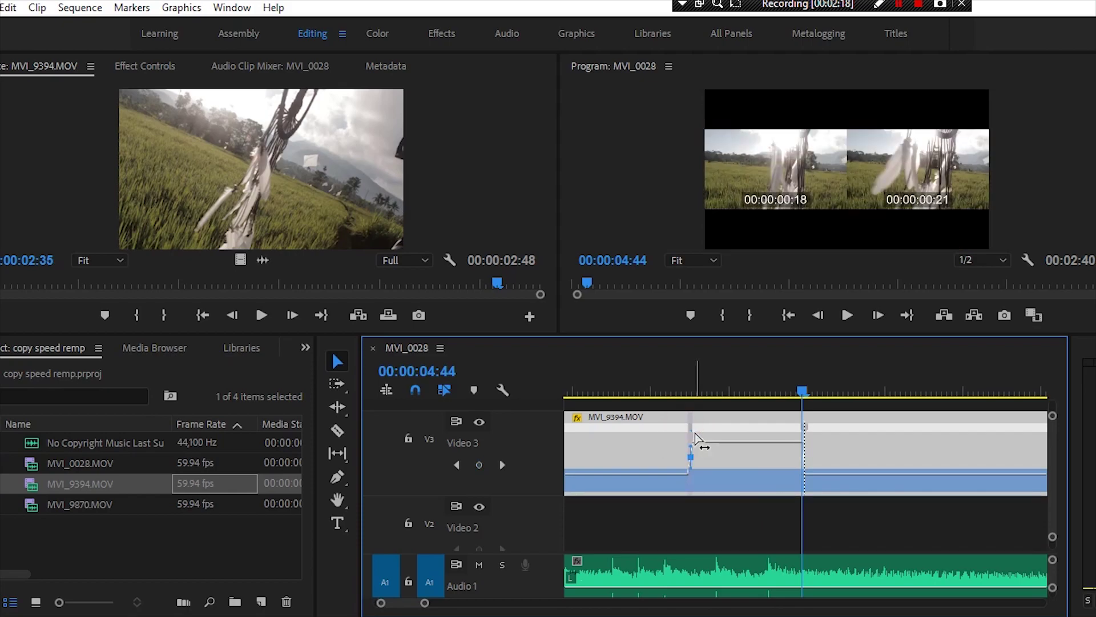
left_click_drag(424, 603, 417, 604)
left_click(621, 449)
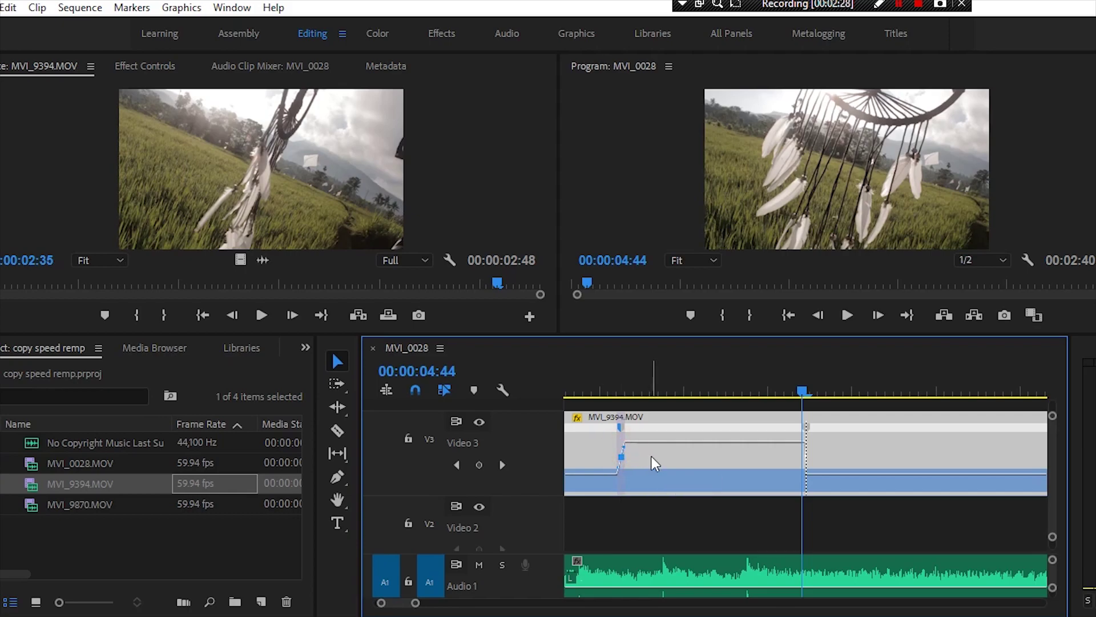
- Stretch the 04:44 speed keyframe into a gradual ramp
left_click(810, 427)
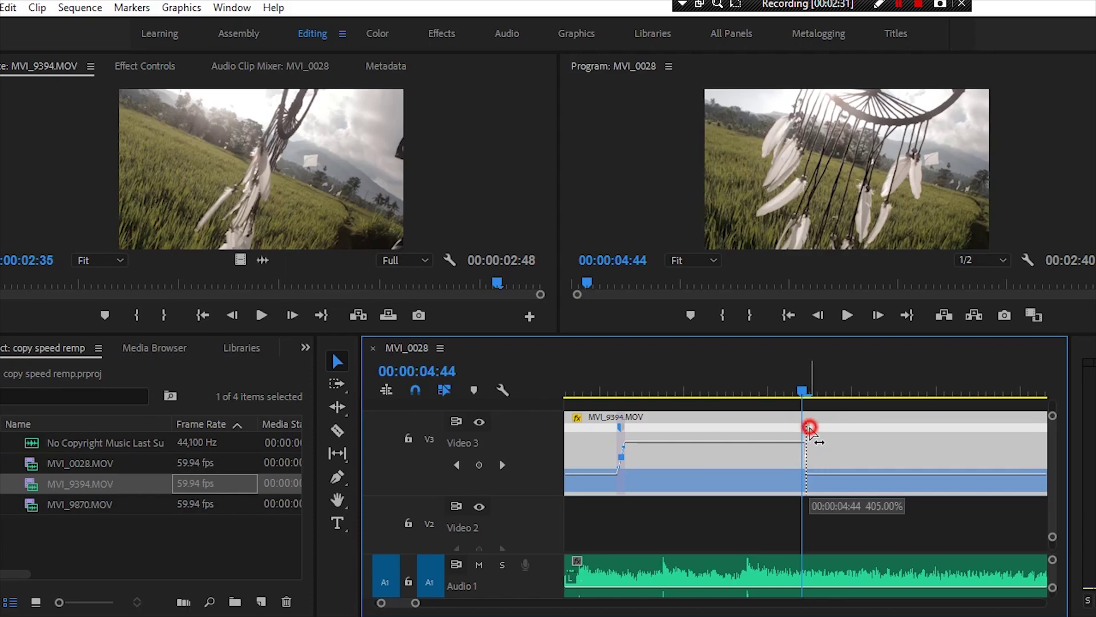
left_click_drag(810, 427, 822, 440)
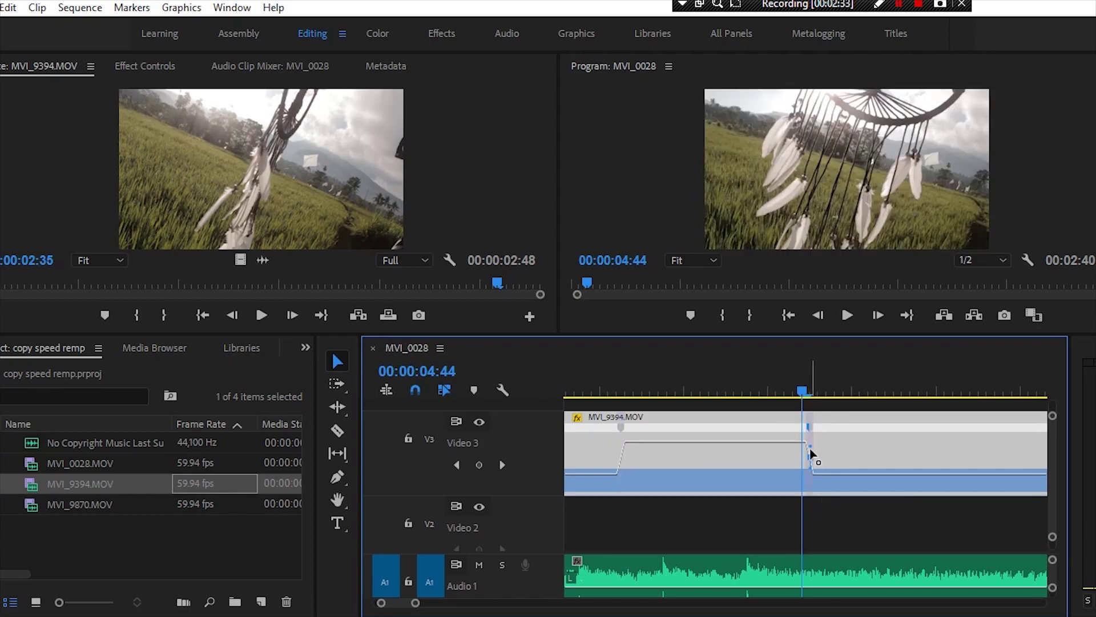
left_click(810, 454)
scroll(684, 457, "up", 5)
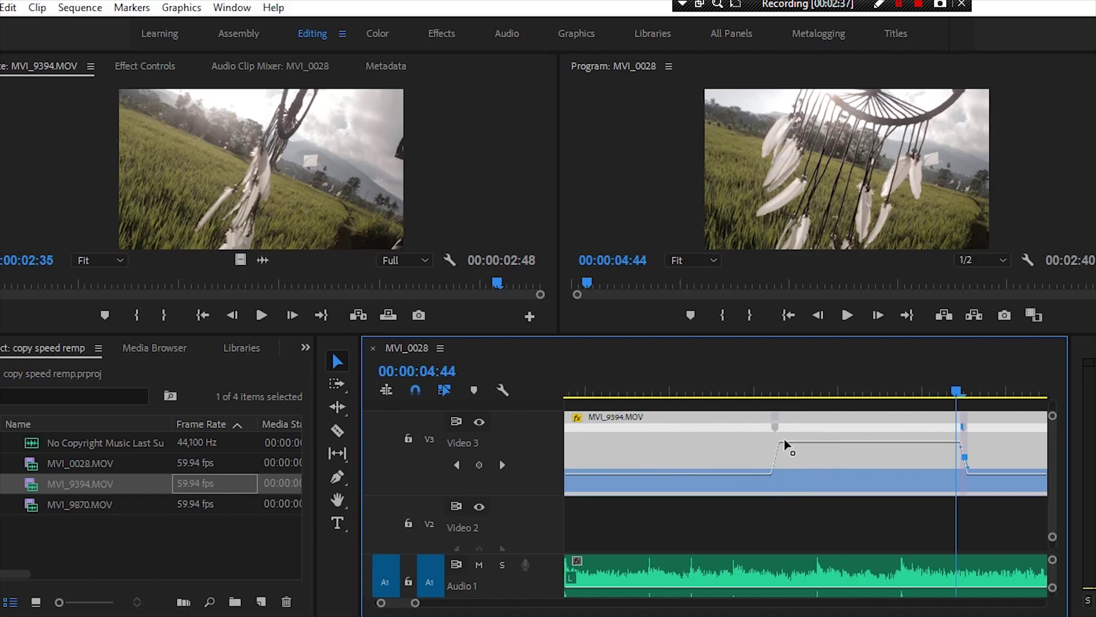
left_click_drag(415, 606, 435, 609)
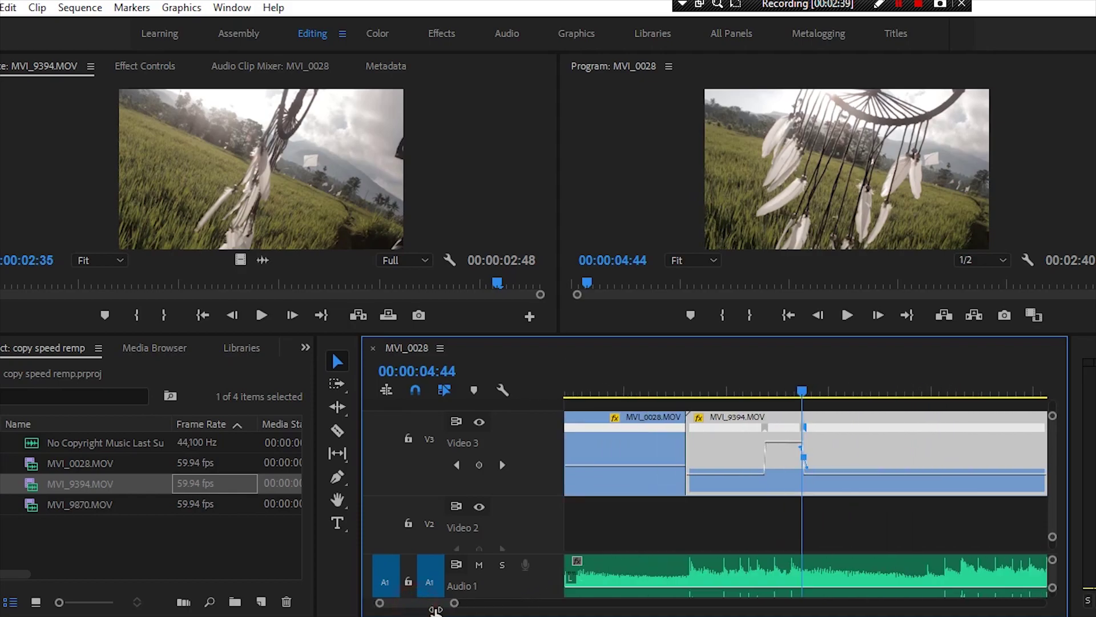
- Play the ramped clip from 03:32 and stop at 06:05
left_click_drag(699, 390, 676, 390)
key("space")
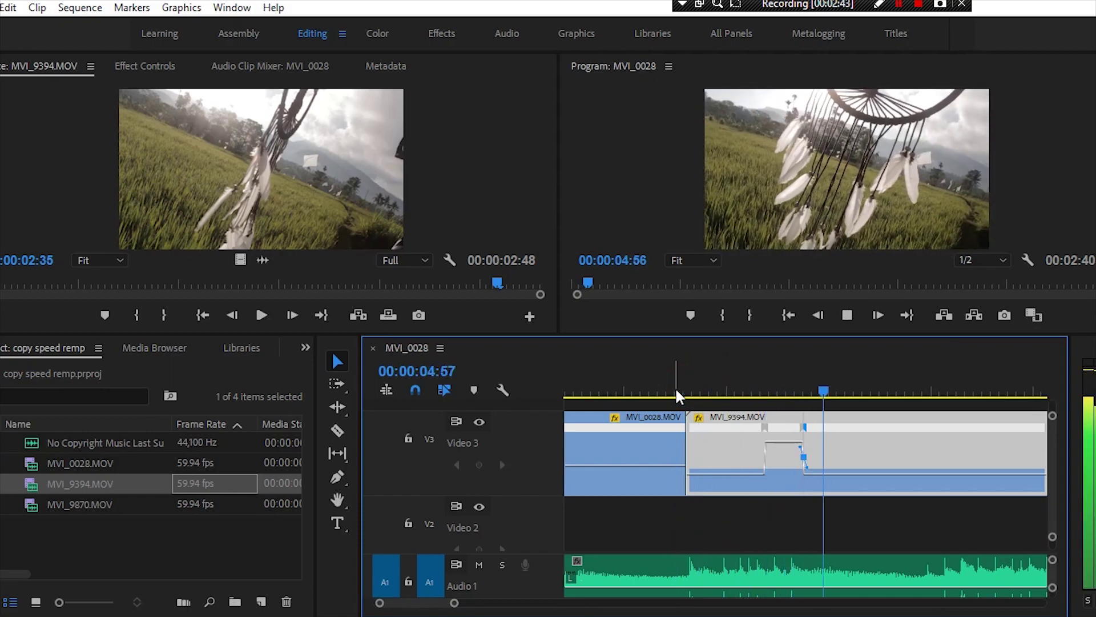
left_click(679, 390)
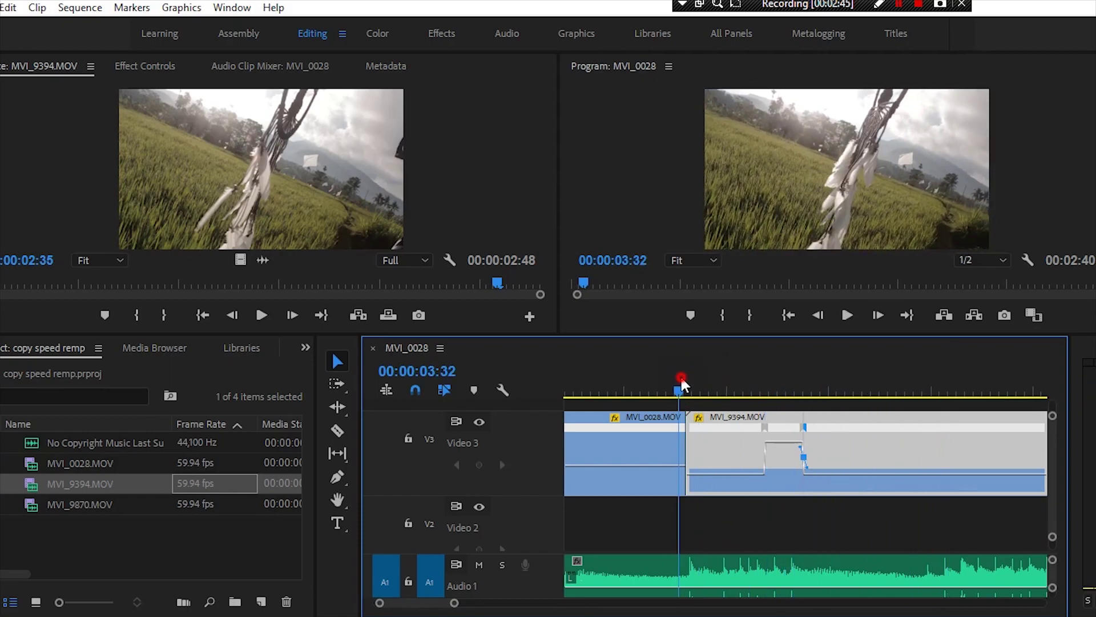
key("space")
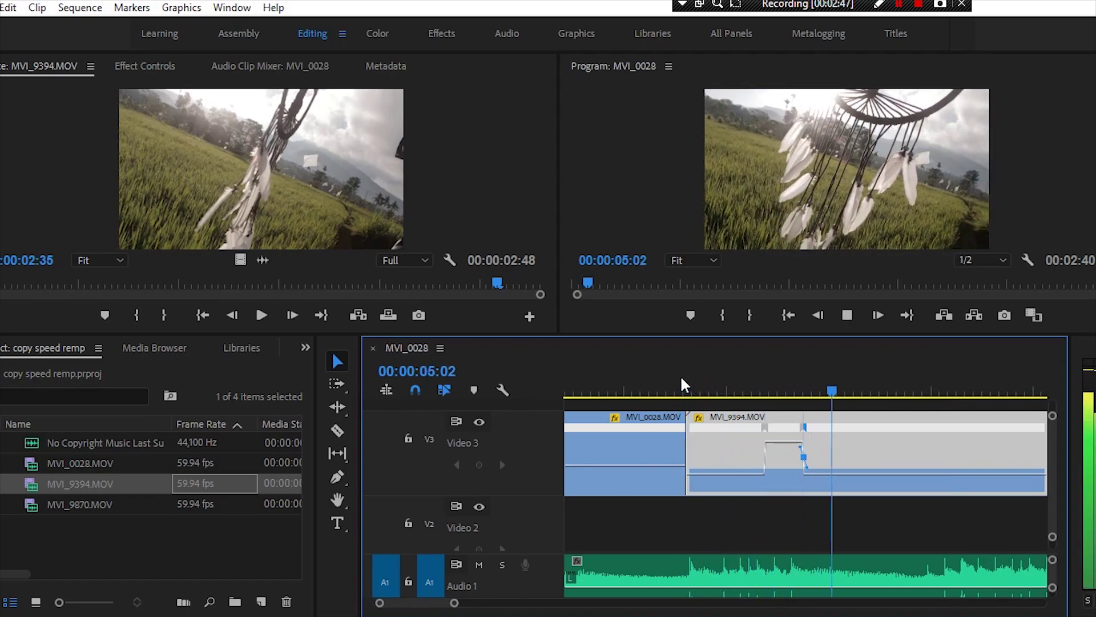
key("space")
- Razor MVI_9394 at 06:05 and delete the piece after the cut
key("c")
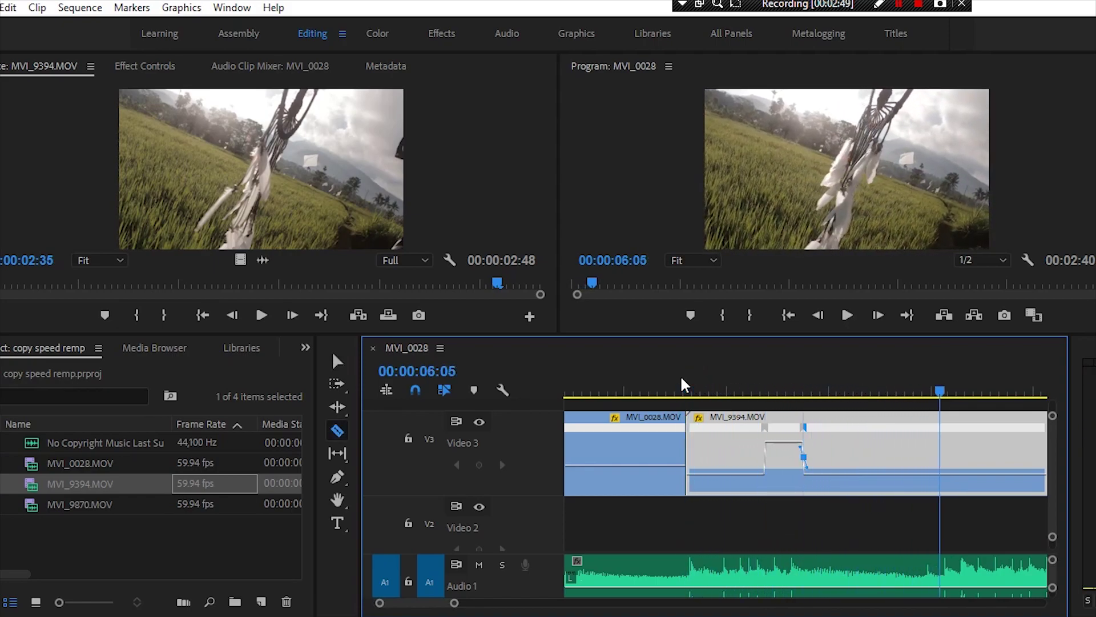
left_click(942, 447)
key("v")
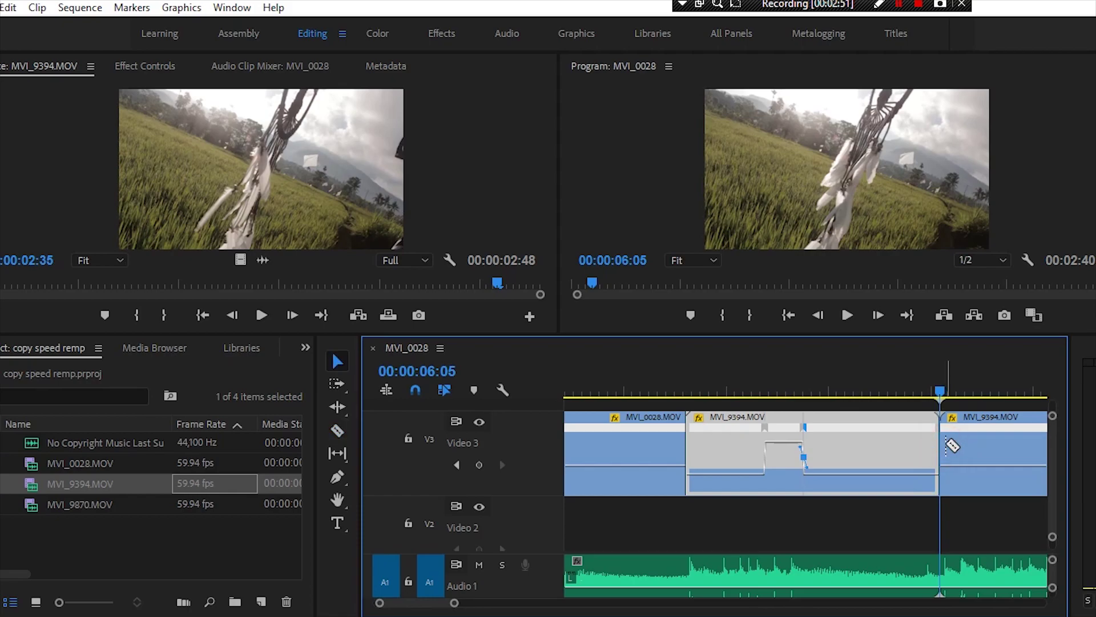
left_click(983, 444)
key("Delete")
- Play back the trimmed speed ramp, then replay the sequence from the start
left_click_drag(882, 374, 667, 386)
key("space")
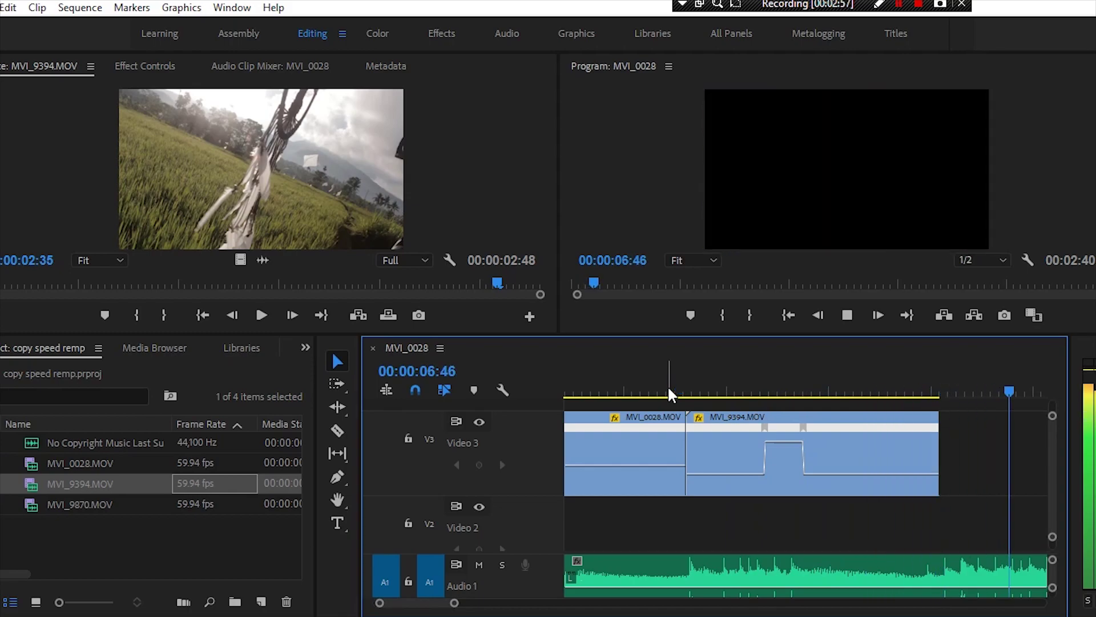
key("Home")
key("=")
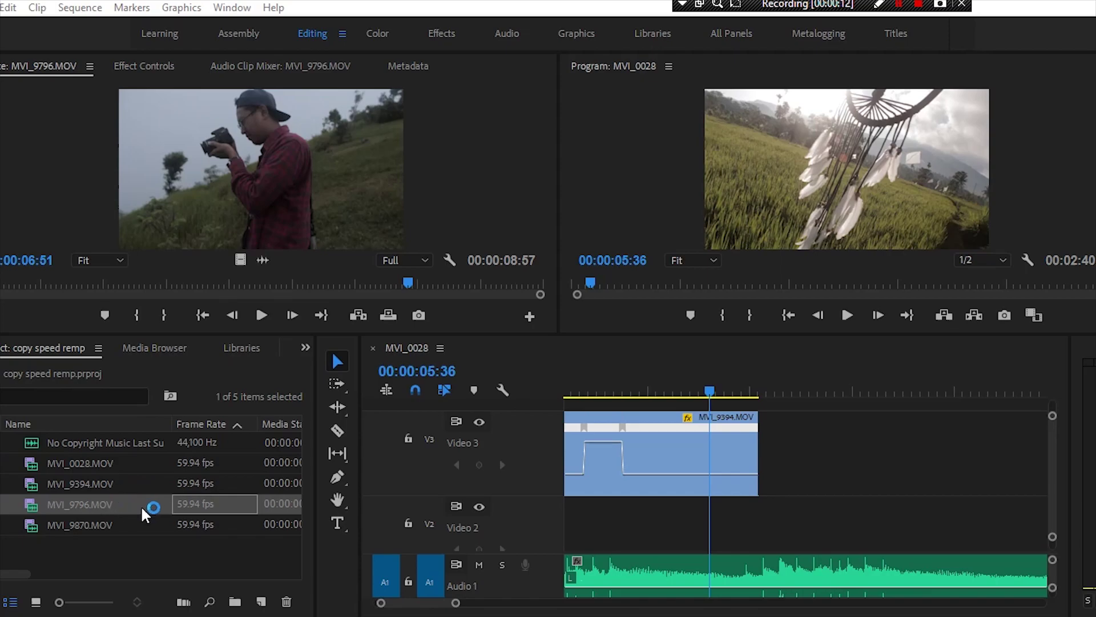
- Set MVI_9796's in point at 00:00:00:56 and place it on Video 3 after MVI_9394
double_click(188, 503)
mouse_move(1, 291)
left_mouse_down()
mouse_move(411, 296)
mouse_move(38, 302)
left_mouse_up()
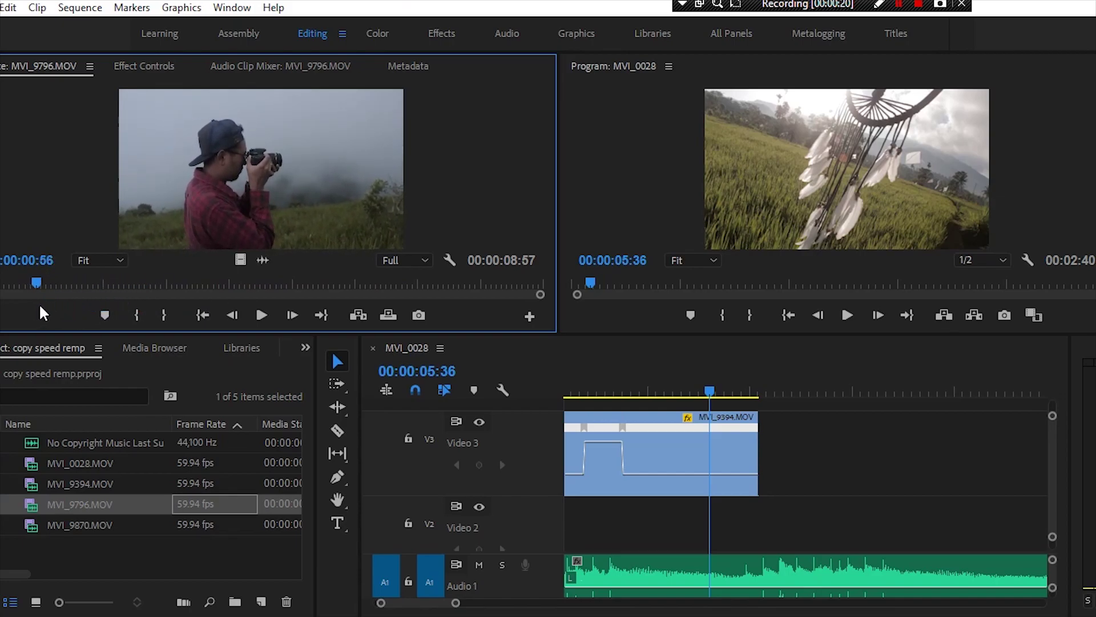
left_click(138, 315)
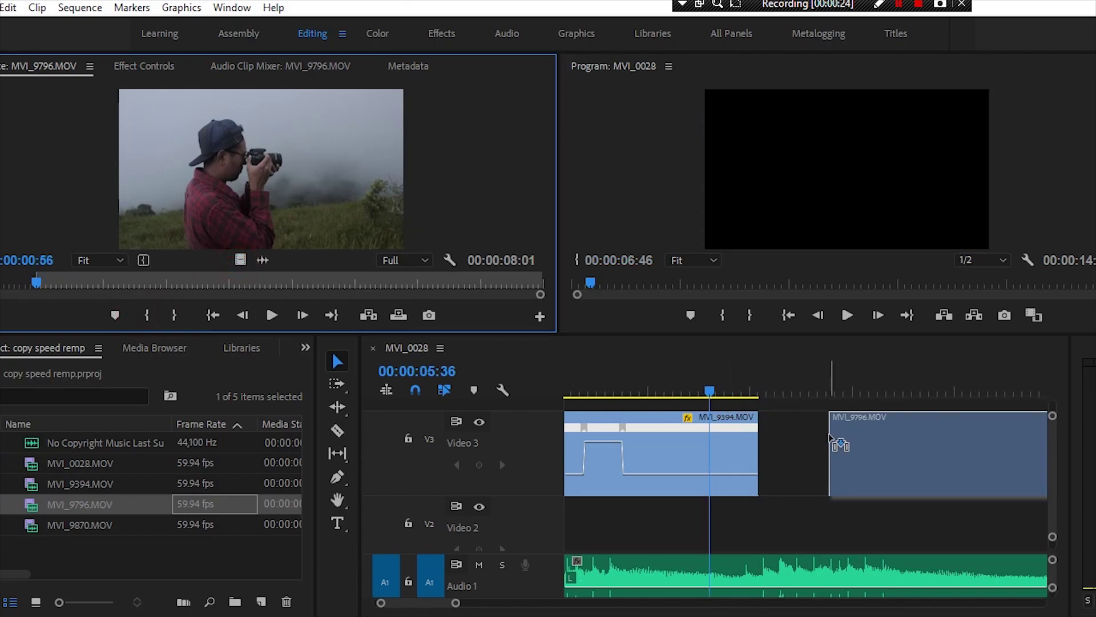
left_click_drag(616, 391, 789, 452)
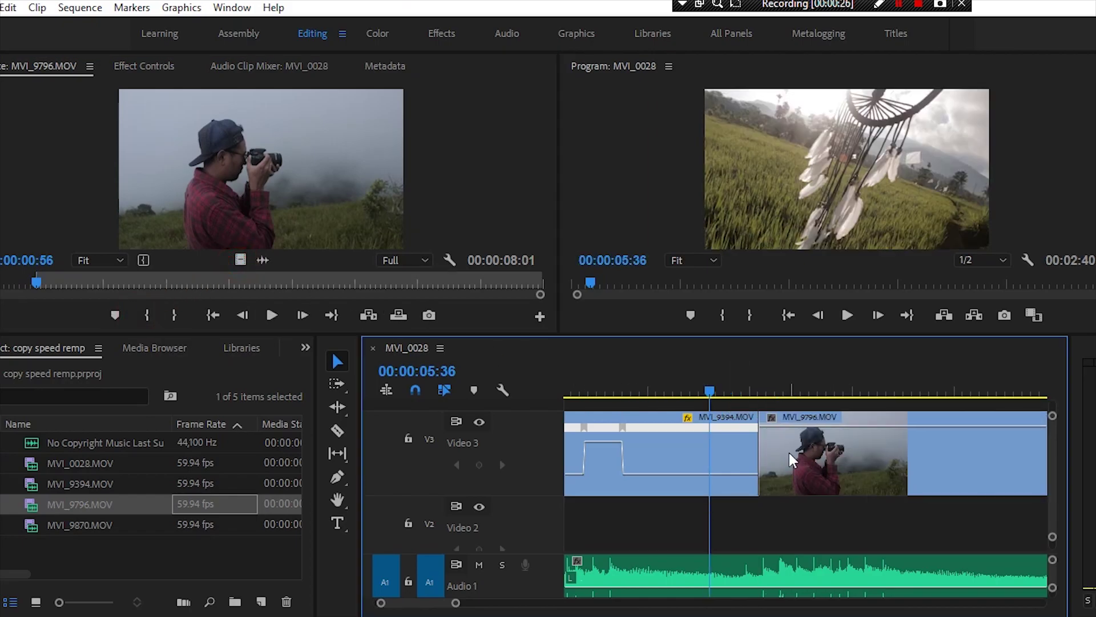
scroll(789, 452, "down", 3)
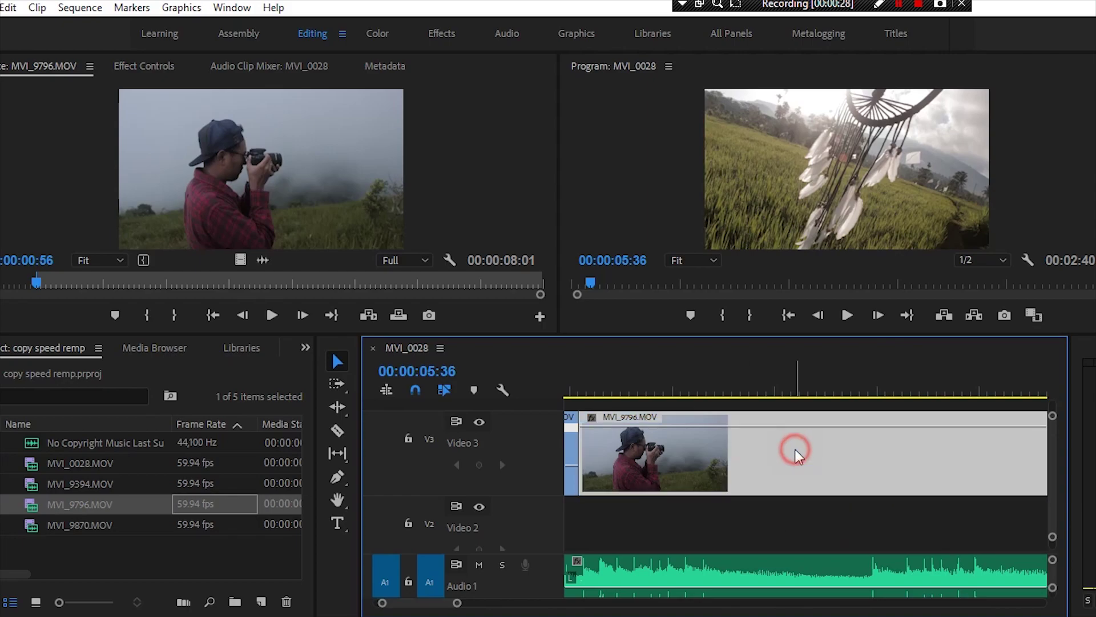
right_click(796, 448)
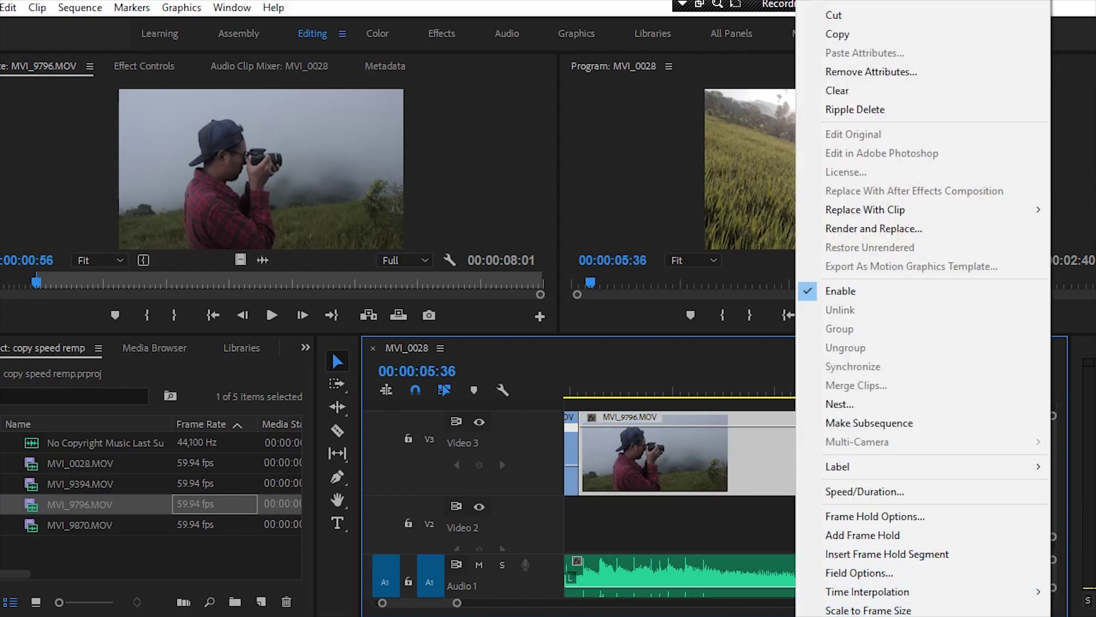
- Display MVI_9796's Time Remapping > Speed line and put the playhead over the clip
scroll(923, 605, "down", 5)
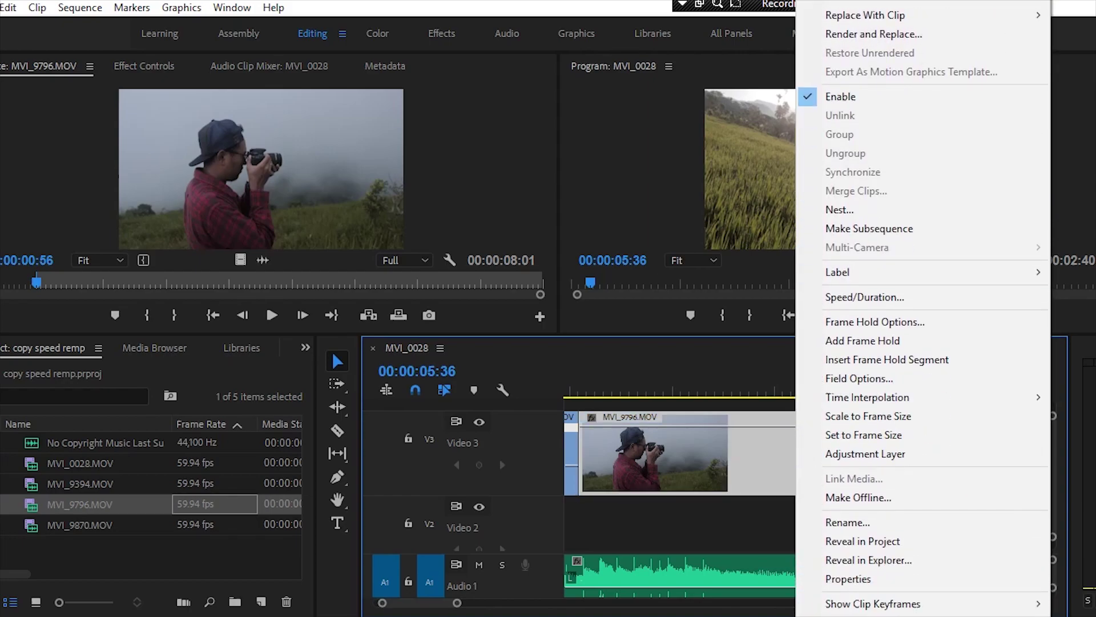
mouse_move(840, 603)
mouse_move(771, 604)
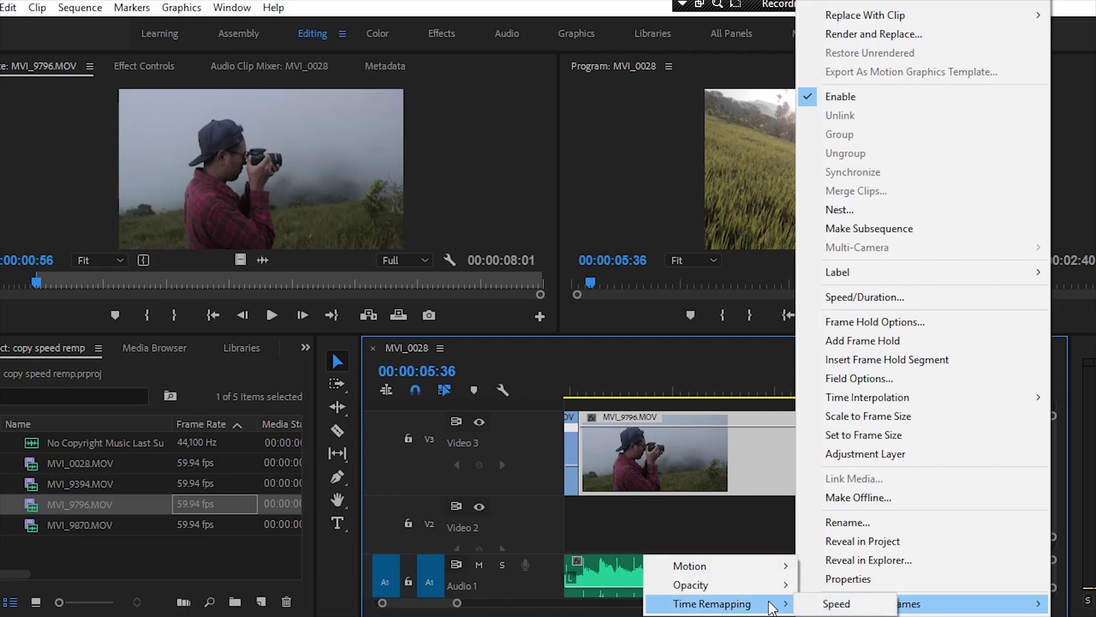
left_click(811, 603)
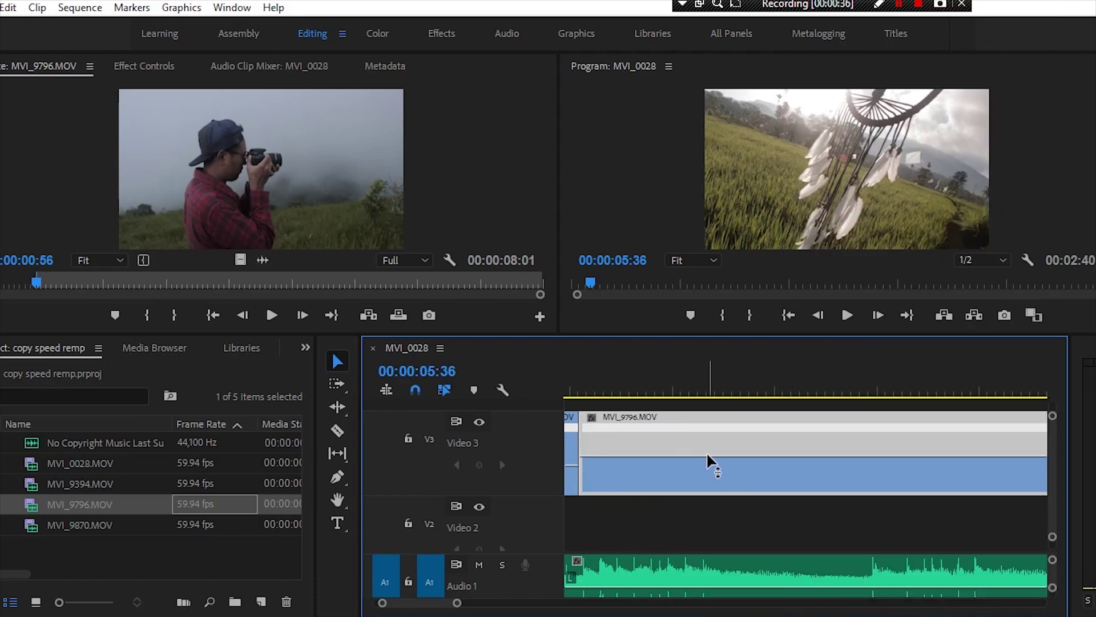
scroll(691, 471, "up", 2)
left_click(706, 387)
- Lower MVI_9796's speed to 38%
left_click_drag(706, 387, 702, 413)
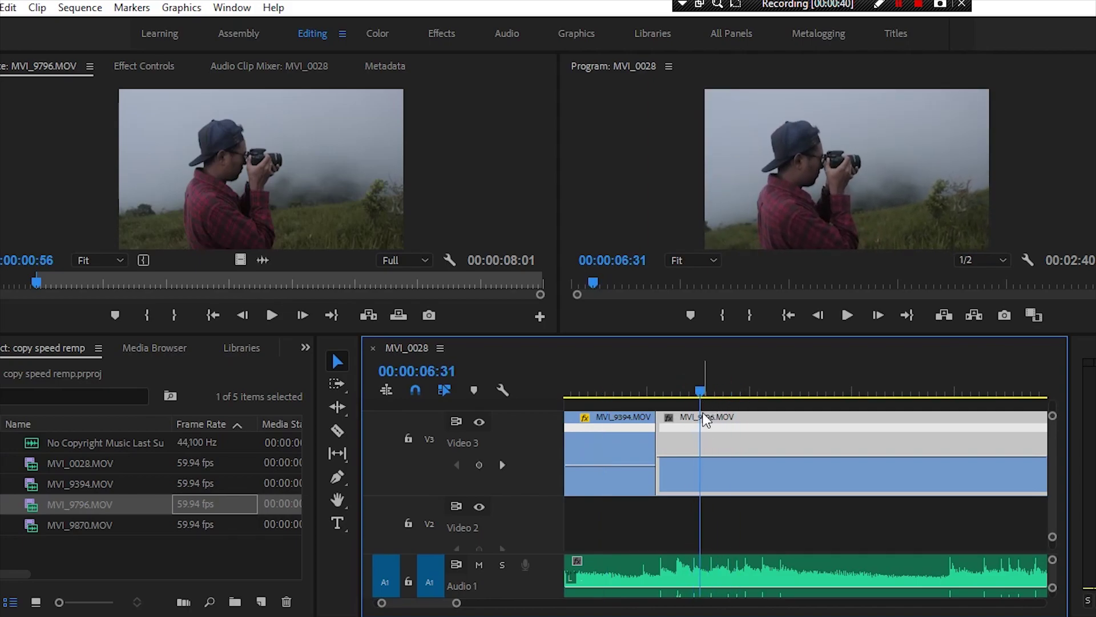
left_click_drag(706, 458, 707, 466)
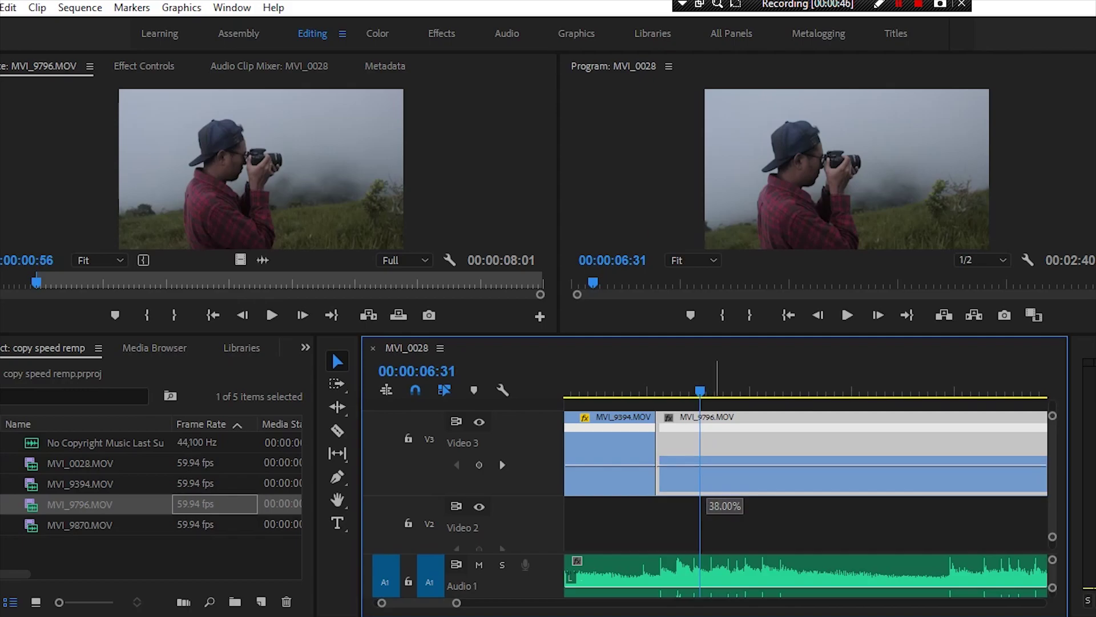
left_click_drag(706, 506, 706, 507)
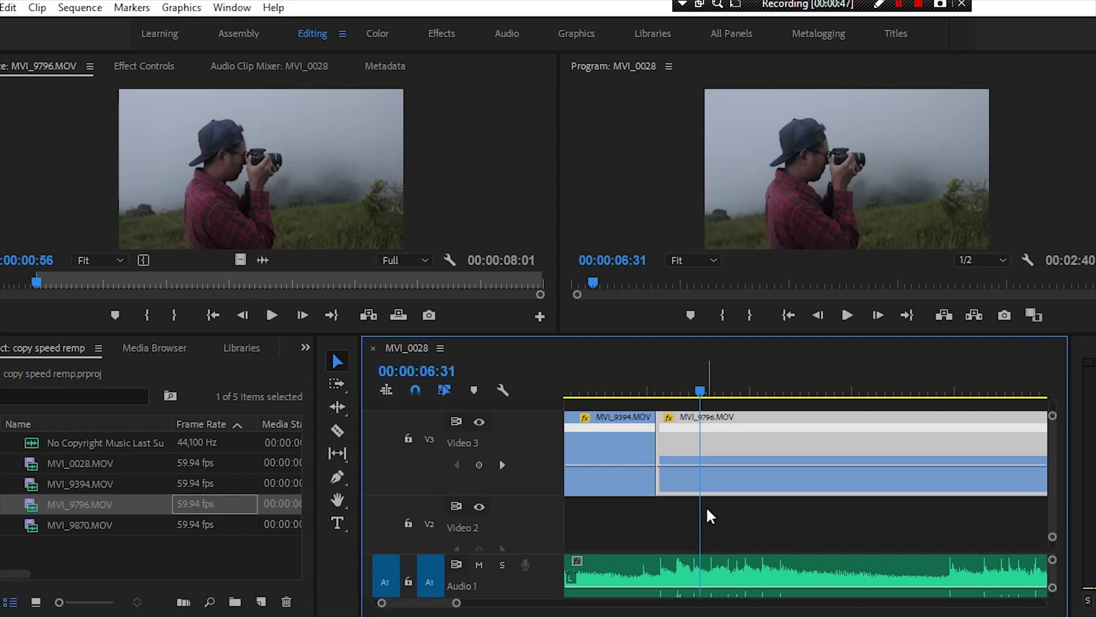
- Preview the slowdown and add a speed keyframe at 00:00:07:11
left_click(652, 388)
key("space")
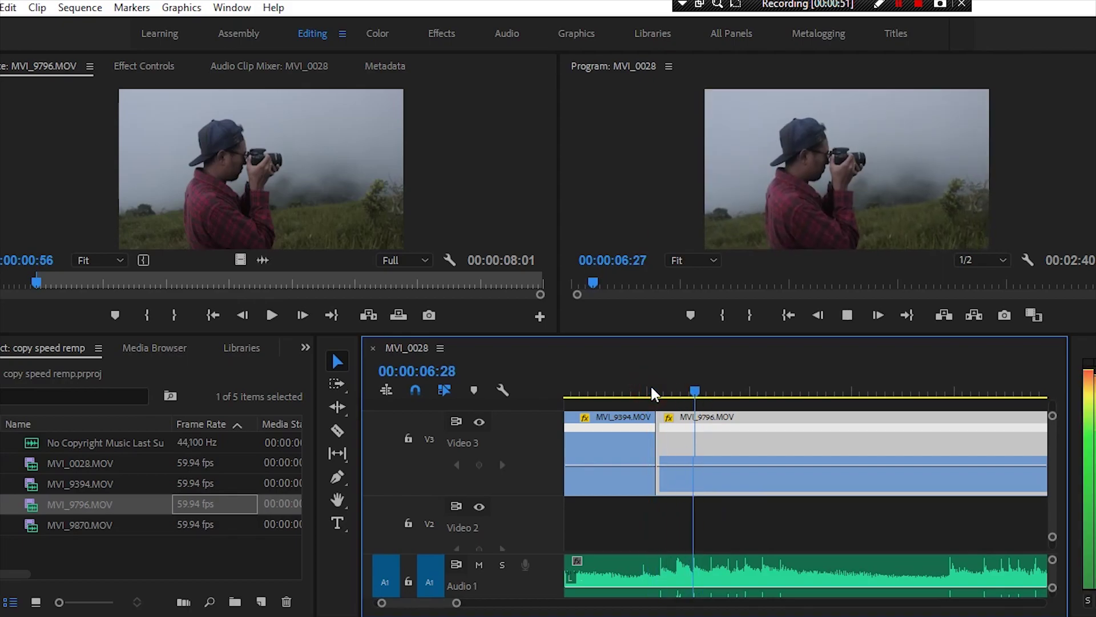
left_click(653, 389)
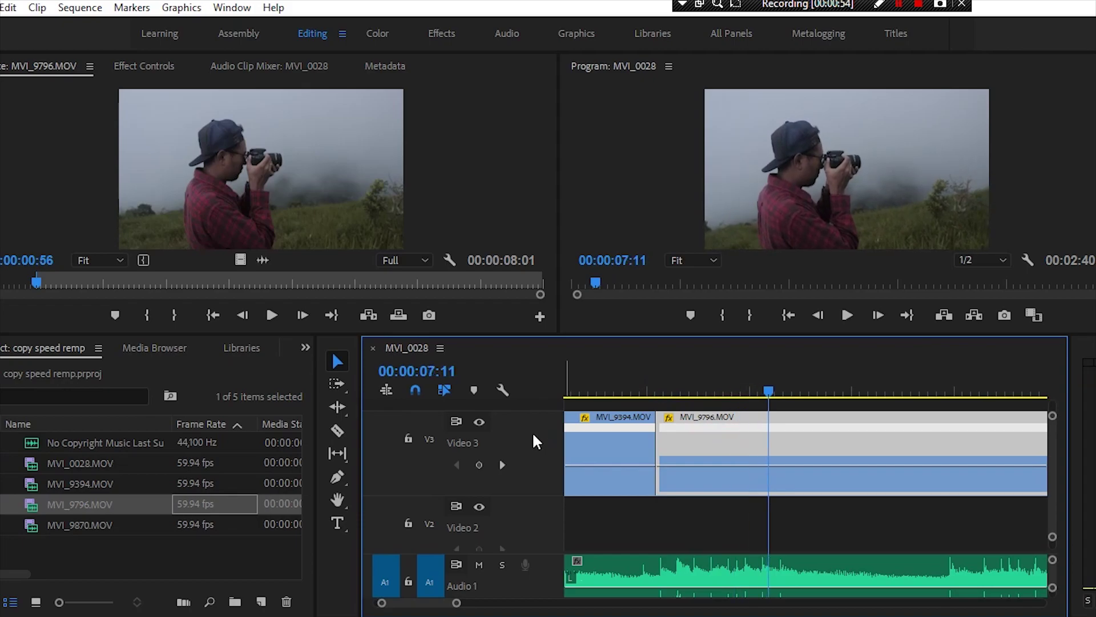
left_click(478, 464)
- Raise MVI_9796's speed after the 07:11 keyframe and preview it zoomed in
left_click_drag(807, 462, 807, 442)
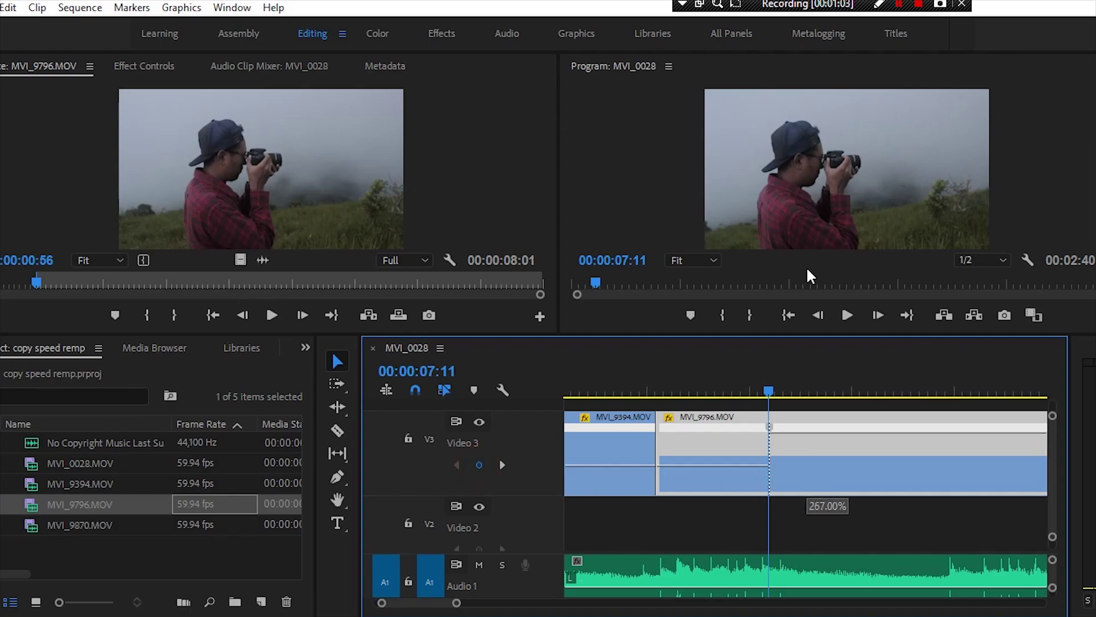
key("=")
left_click(662, 388)
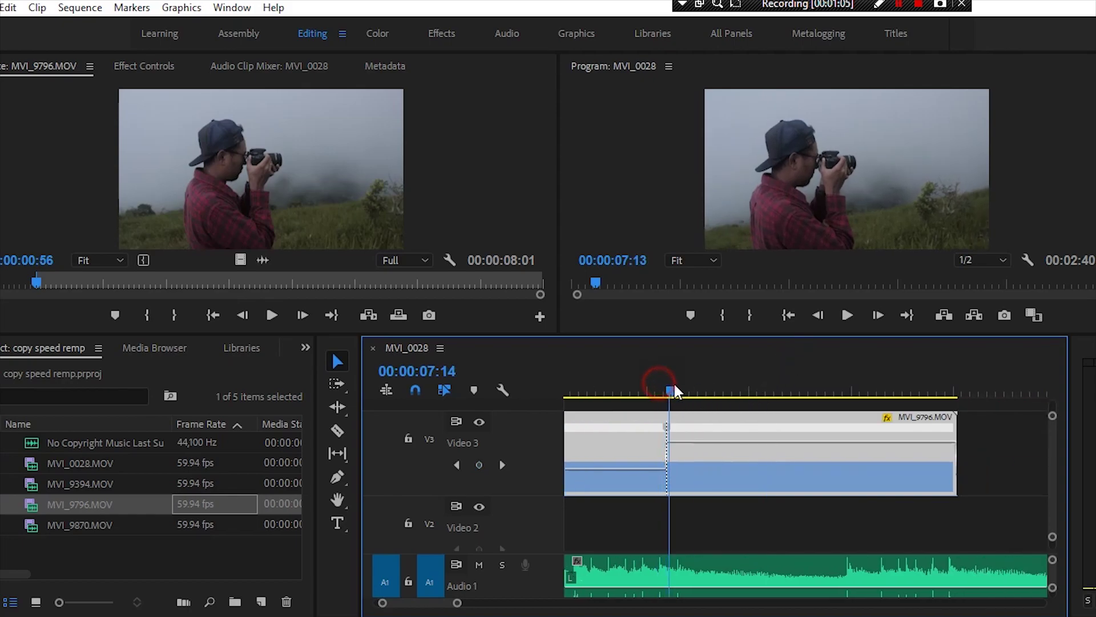
key("space")
- Push the section after the keyframe to about 300% and play it from 07:10
left_click_drag(706, 447, 725, 438)
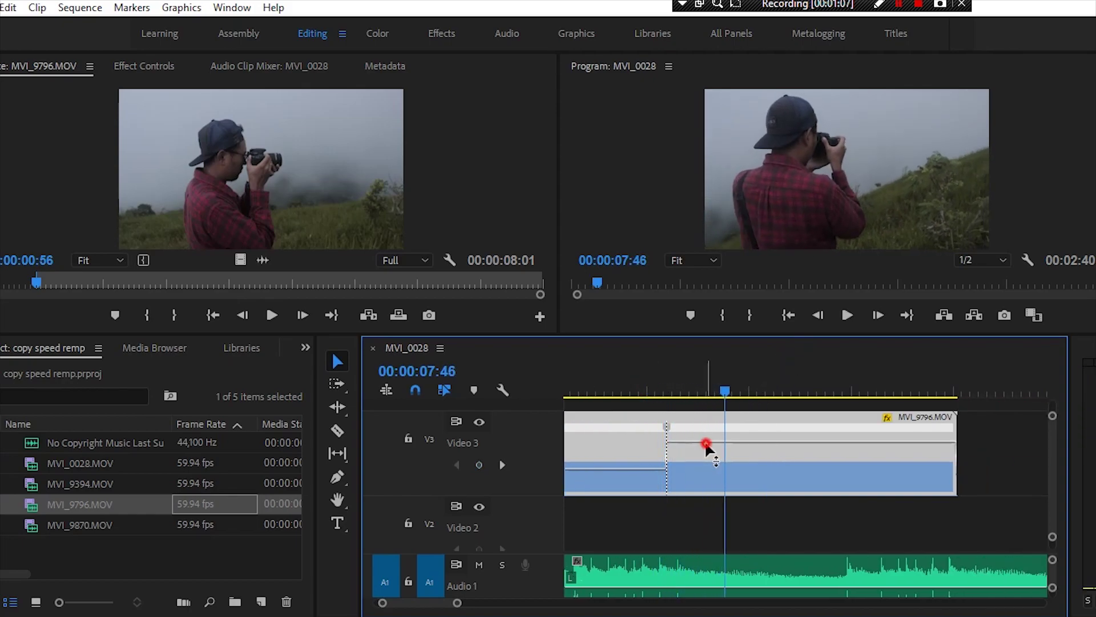
left_click_drag(725, 439, 708, 382)
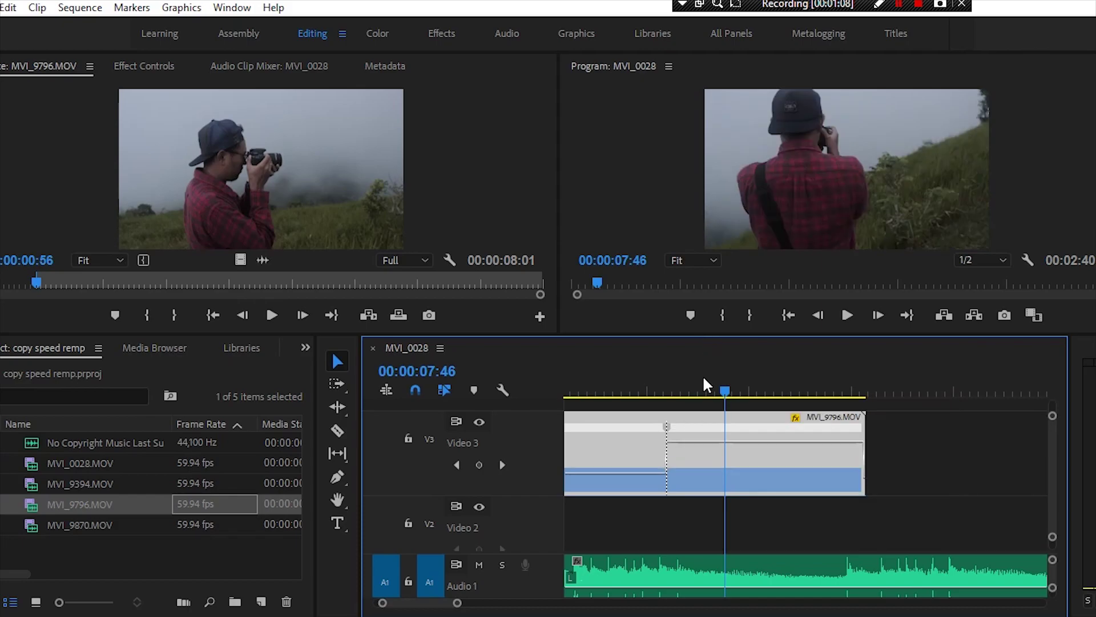
left_click(666, 390)
key("space")
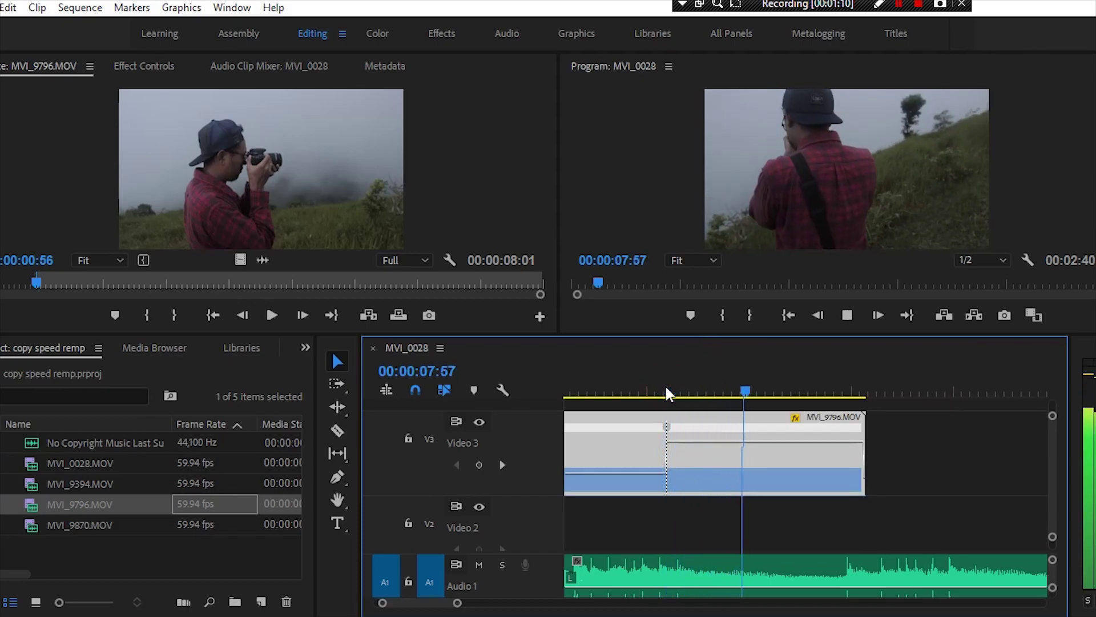
- Replay the speed ramp from before MVI_9796, then raise the fast section to about 618%
left_click(608, 390)
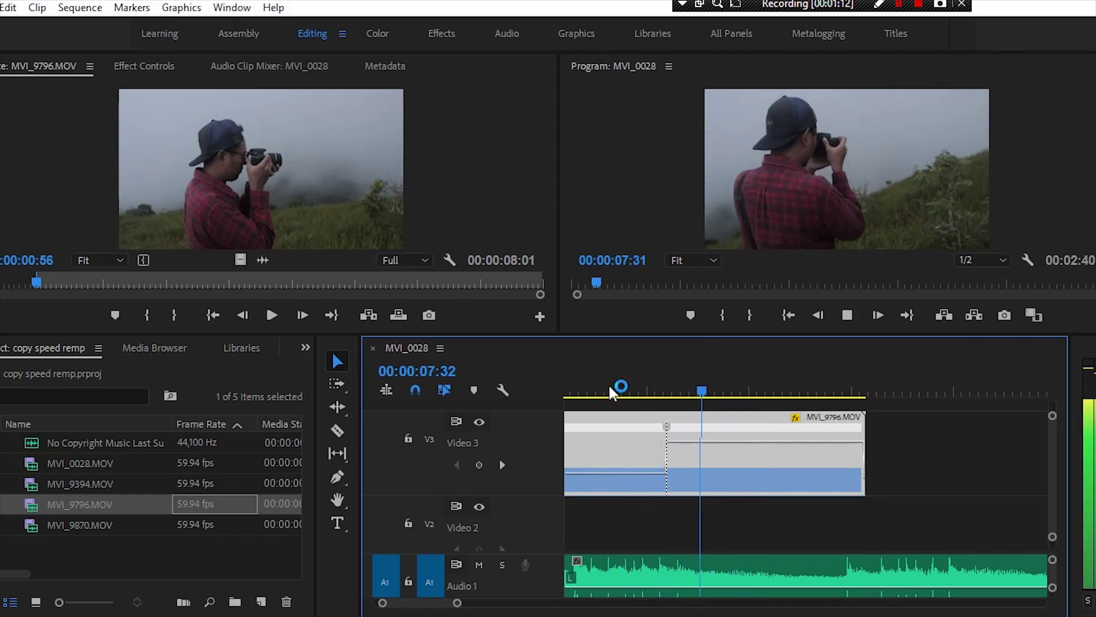
scroll(683, 441, "up", 3)
left_click(656, 388)
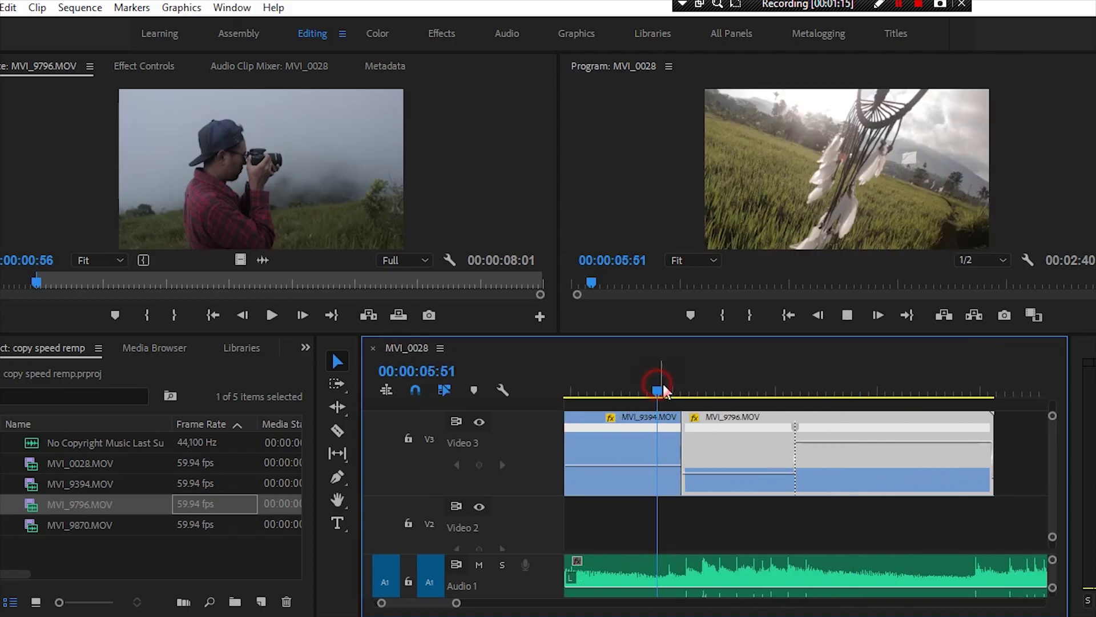
key("space")
key("space")
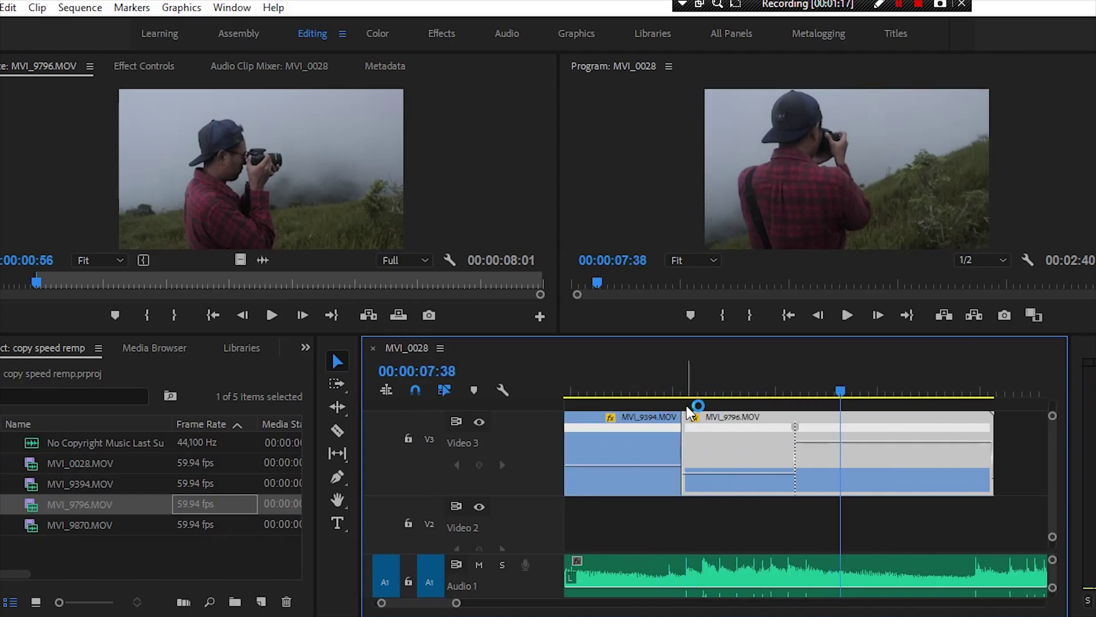
left_click(711, 388)
key("space")
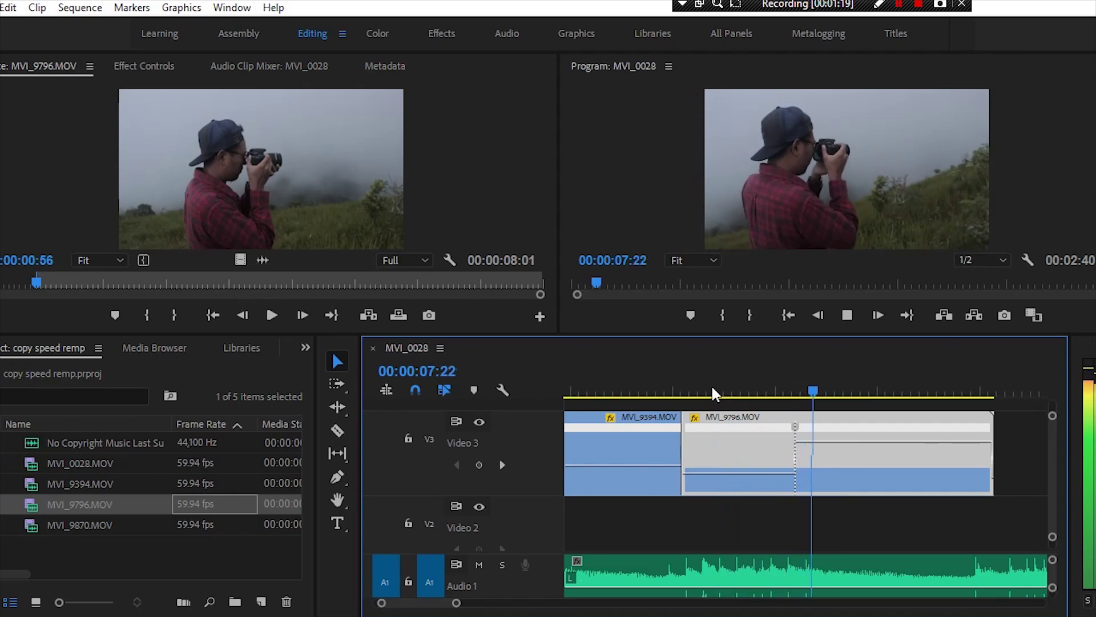
key("space")
left_click_drag(807, 443, 807, 422)
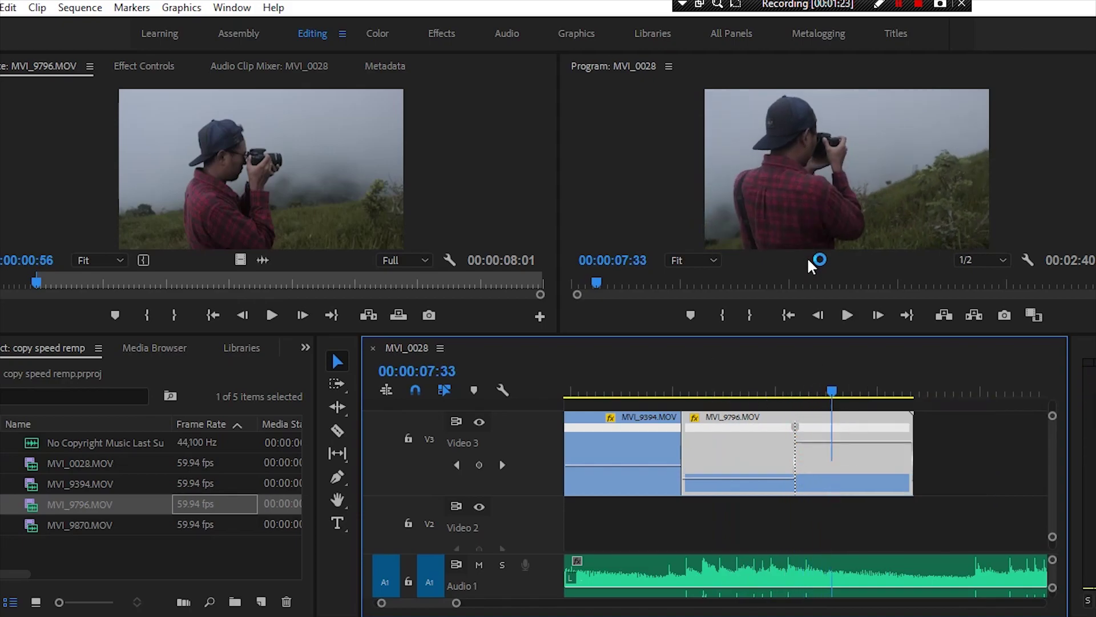
- Preview the speed ramp from 06:57 and again from 06:09
left_click(772, 382)
key("space")
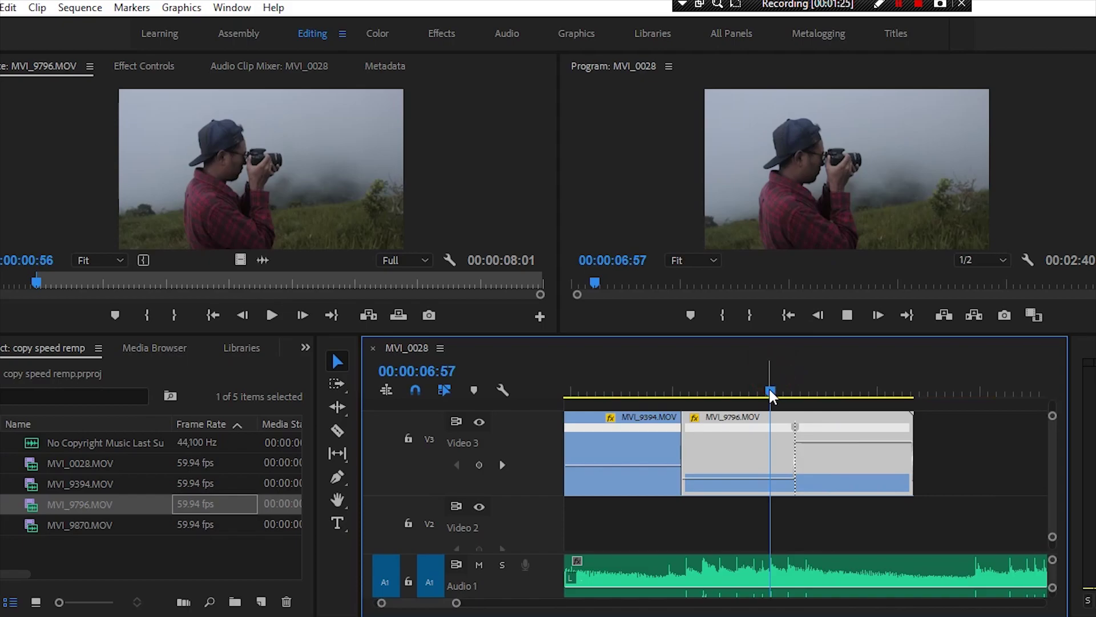
key("space")
left_click(689, 381)
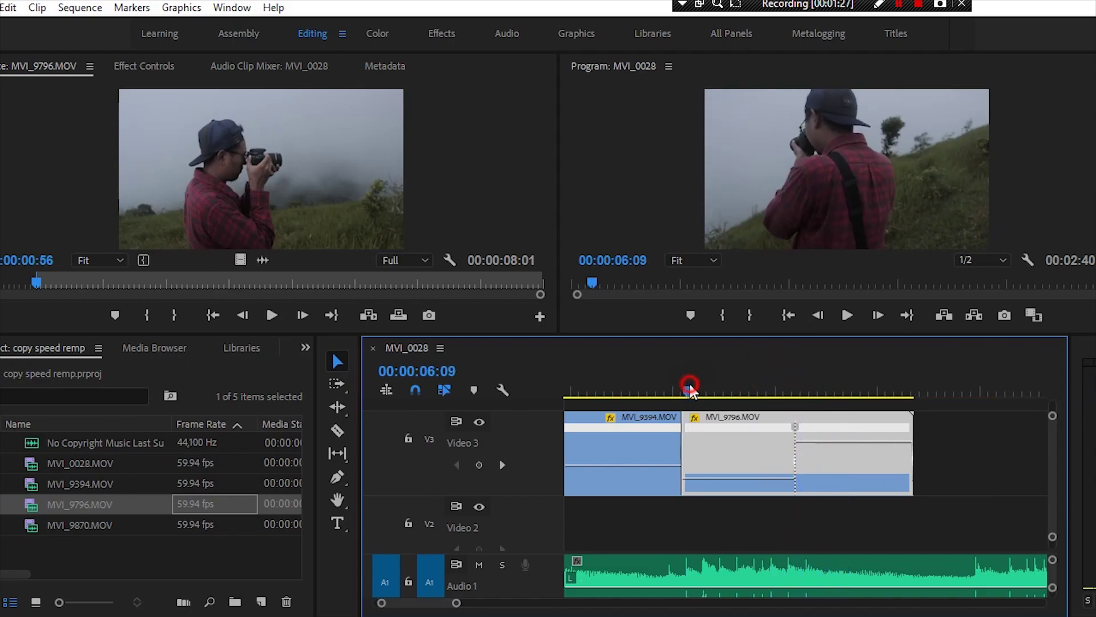
key("space")
key("space")
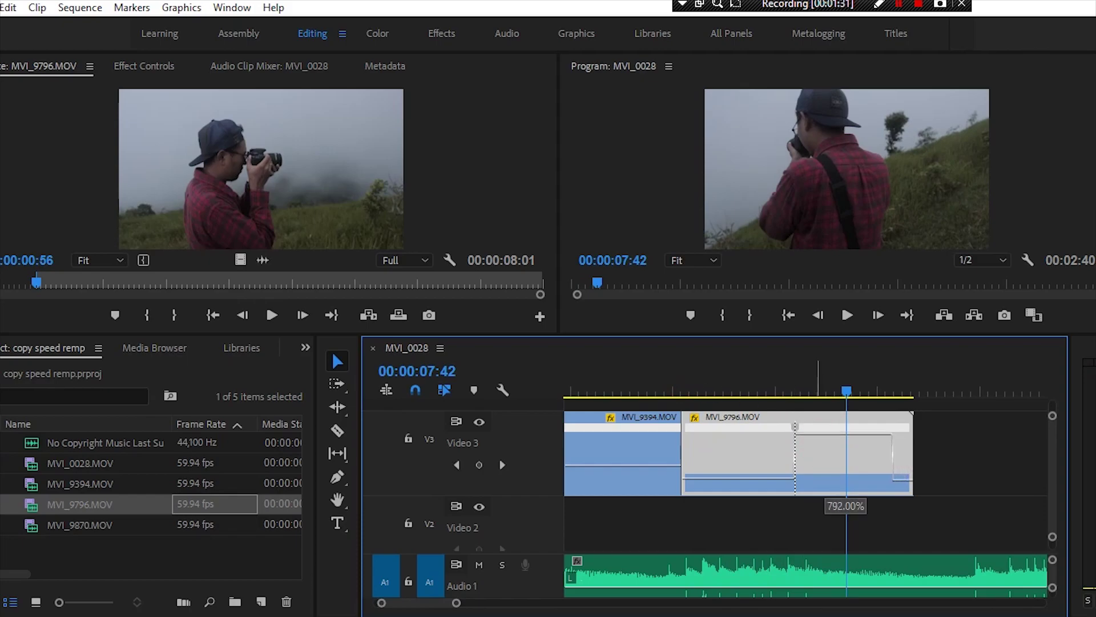
- Make the fast section faster, toward about 792%, and replay the ramp from about 06:00
left_click_drag(825, 443, 826, 439)
left_click_drag(765, 396, 755, 391)
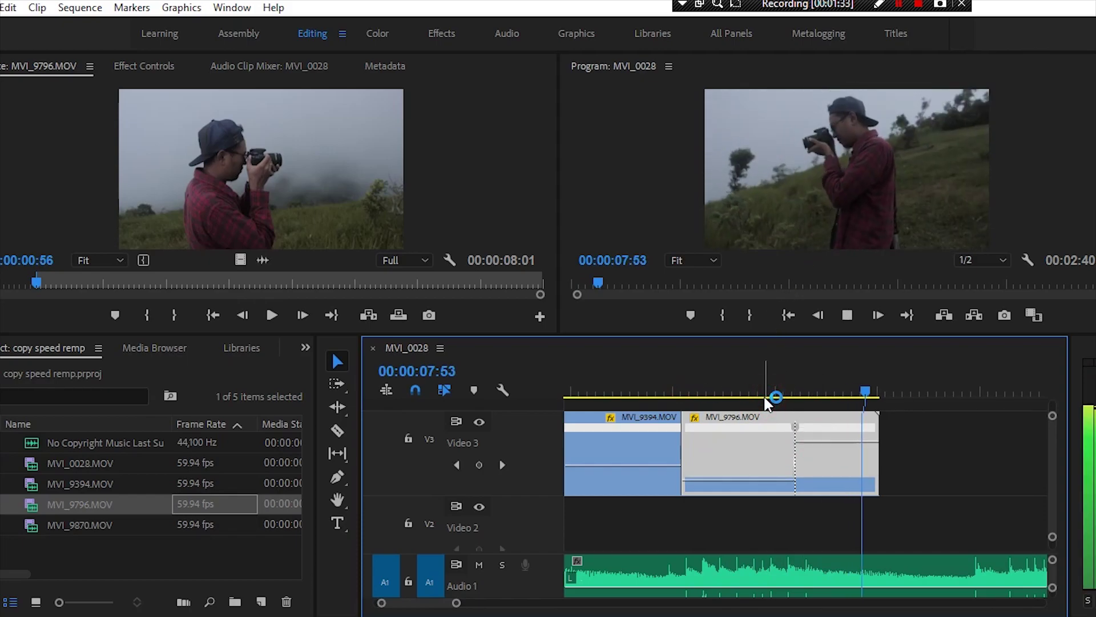
key("space")
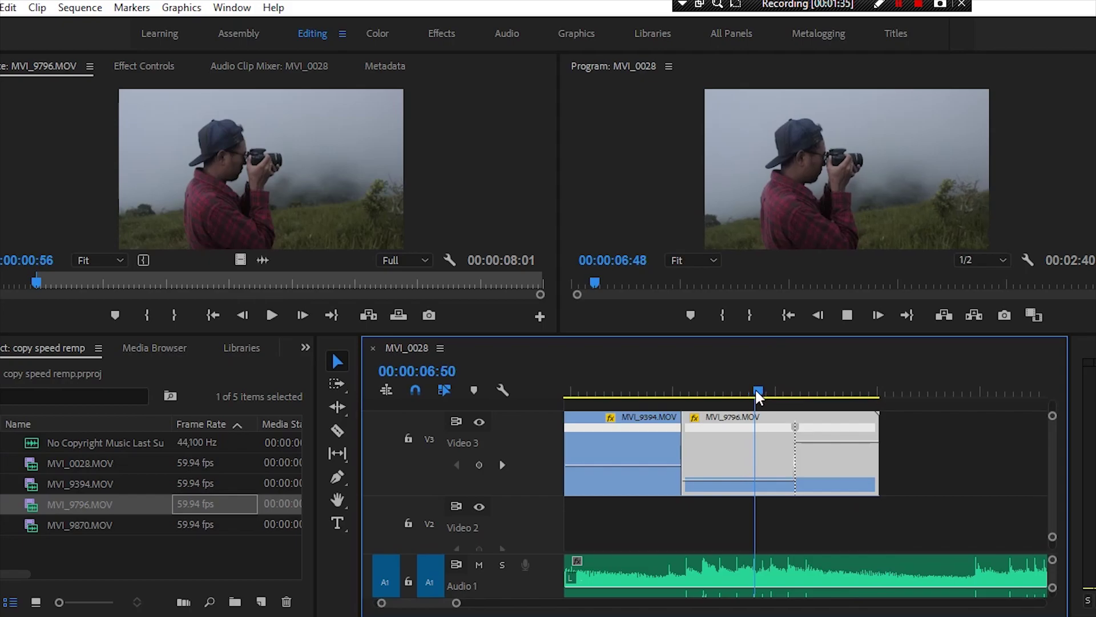
key("space")
left_click_drag(836, 392, 670, 393)
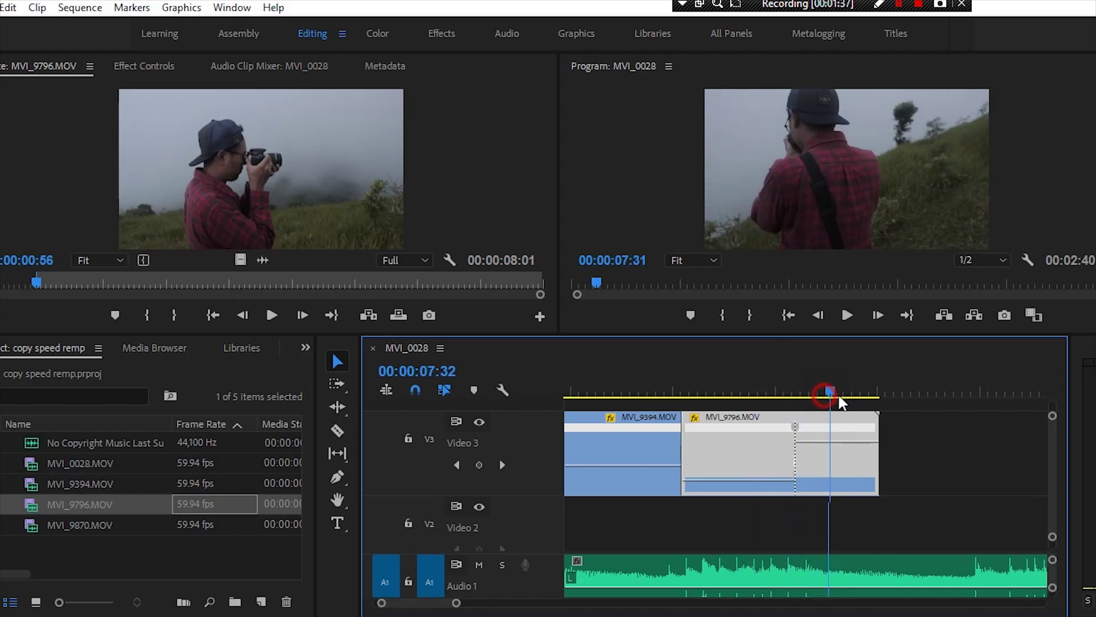
key("space")
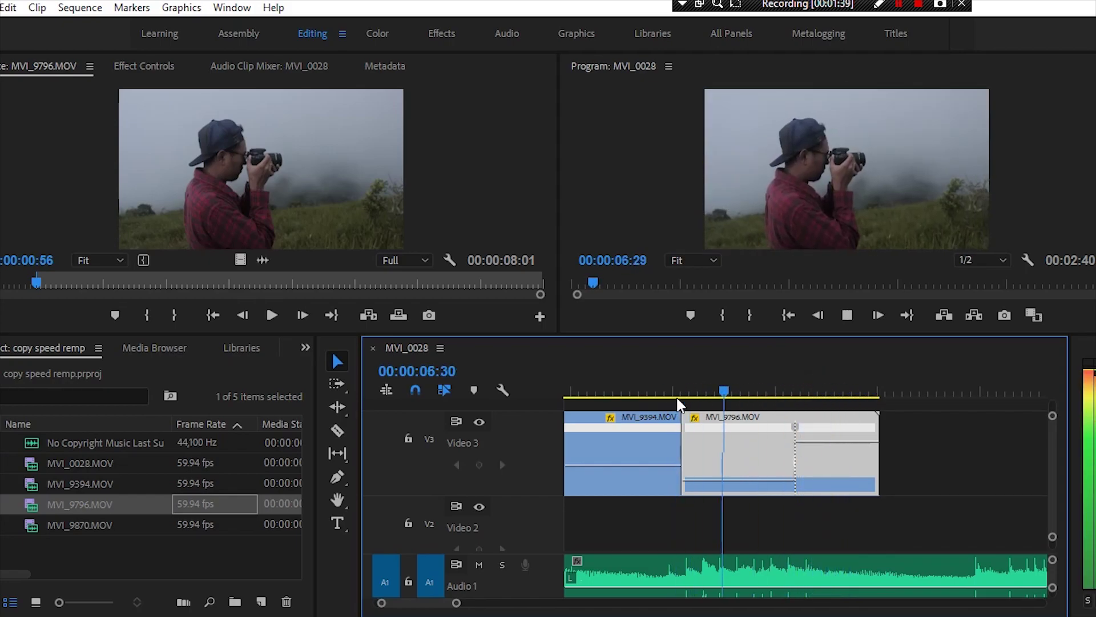
key("space")
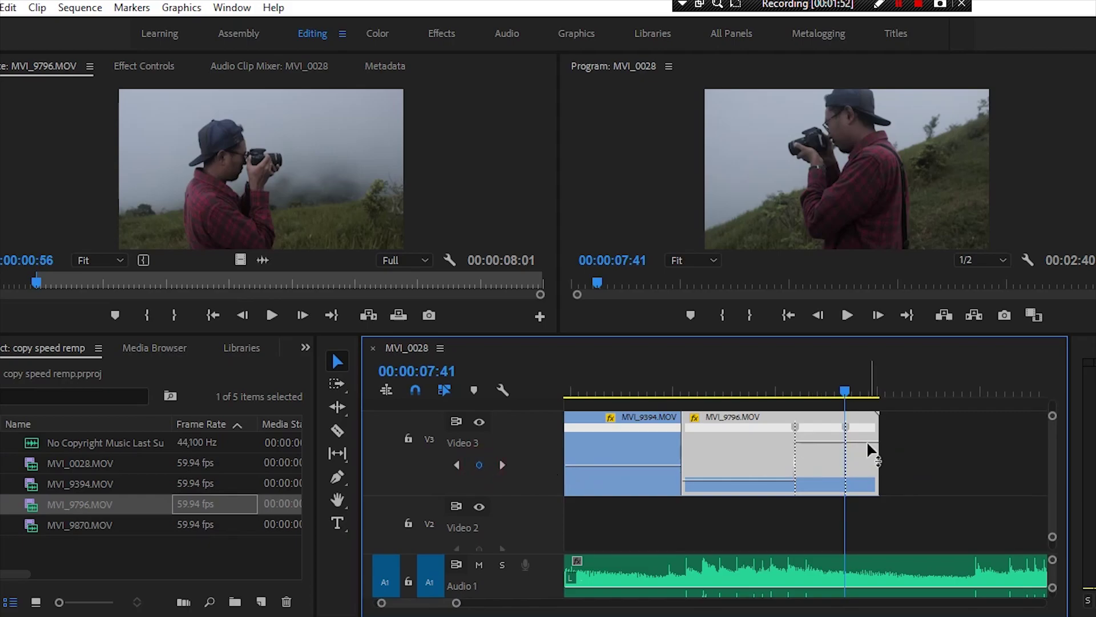
- Drag the speed band after the 07:41 keyframe down to 38%, giving a slow-fast-slow ramp
mouse_move(861, 443)
left_mouse_down()
mouse_move(885, 451)
mouse_move(840, 499)
left_mouse_up()
left_click_drag(854, 459, 867, 489)
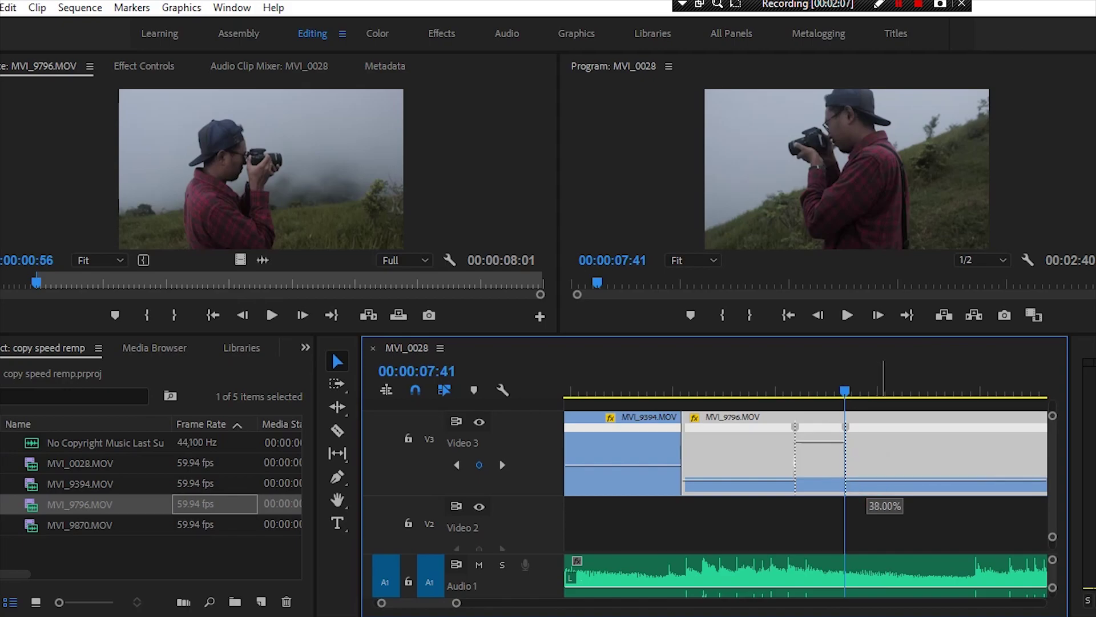
left_click_drag(868, 511, 866, 508)
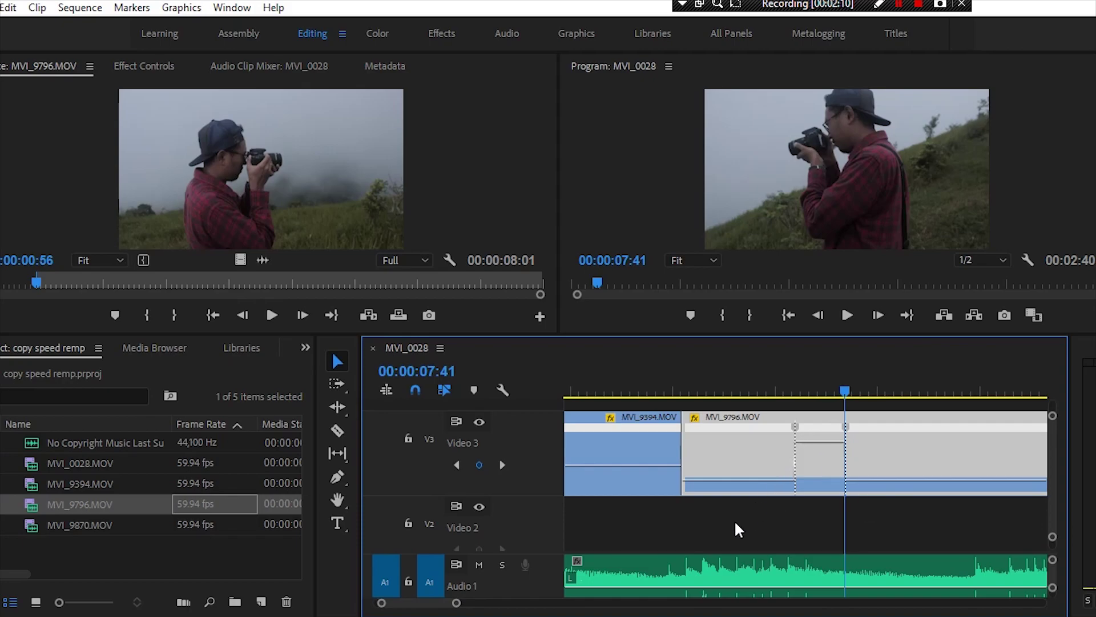
left_click_drag(456, 604, 445, 610)
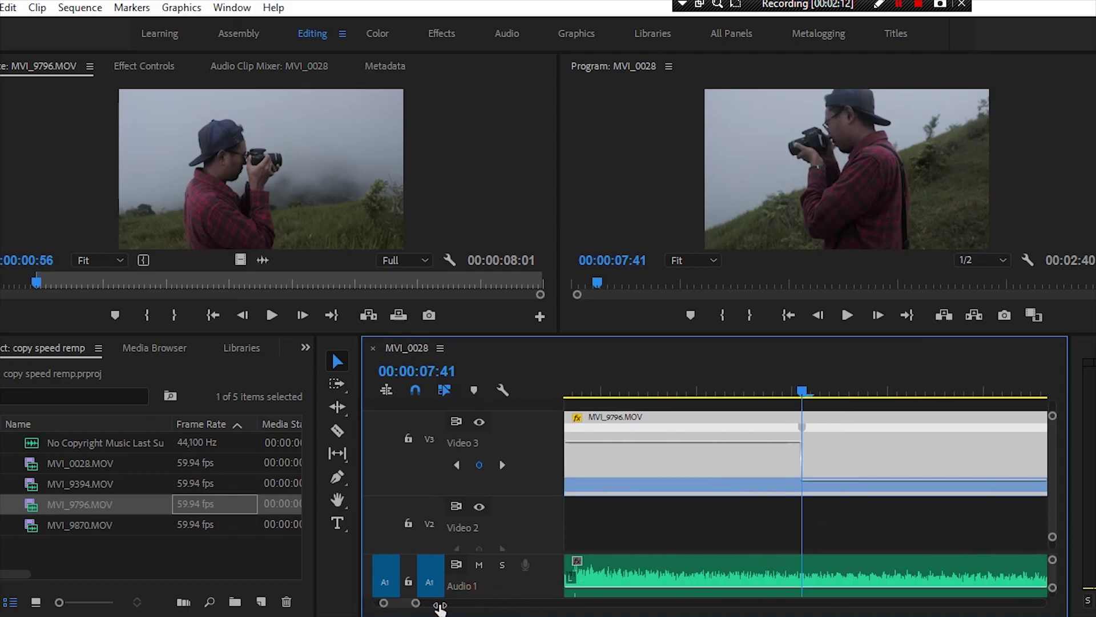
- Stretch the 07:41 speed keyframe into a gradual, curved fast-to-slow transition
left_click_drag(802, 432, 811, 440)
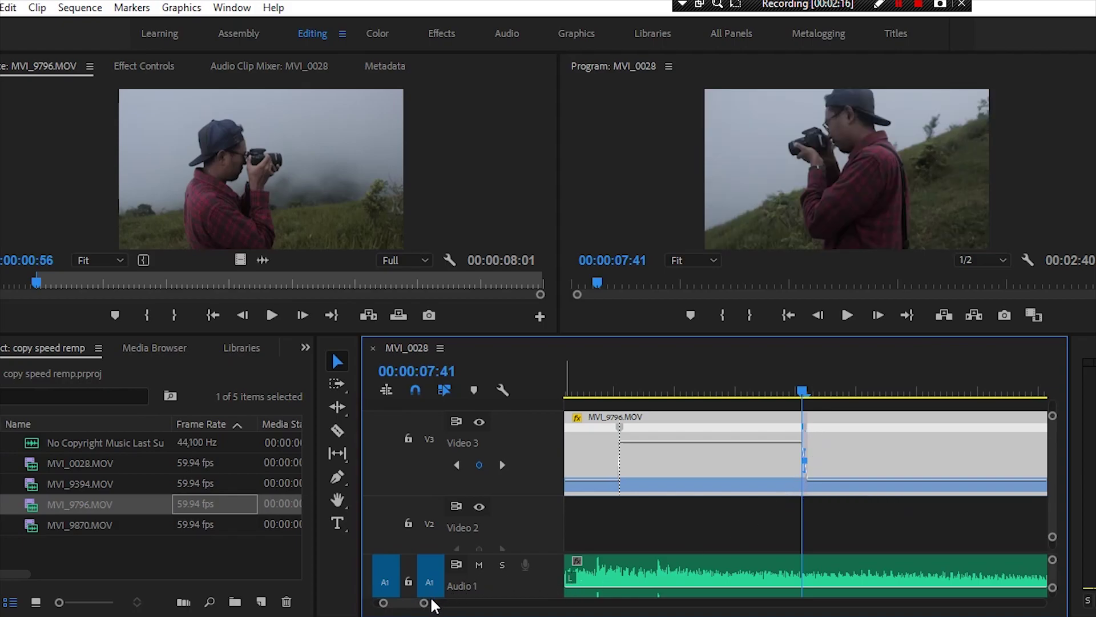
left_click_drag(429, 606, 412, 610)
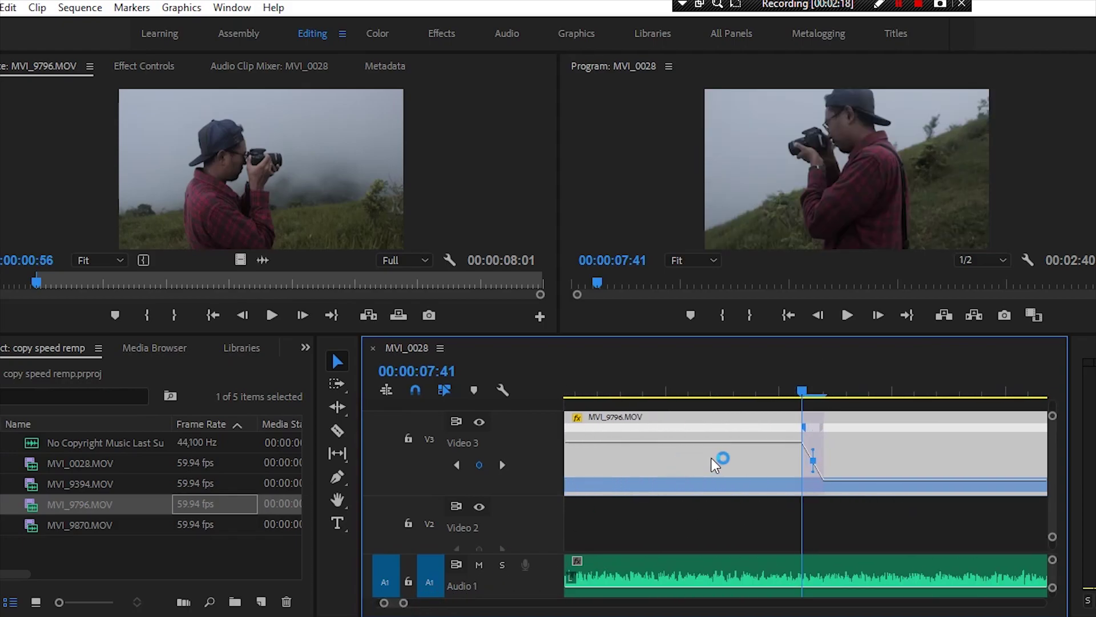
left_click_drag(812, 449, 765, 477)
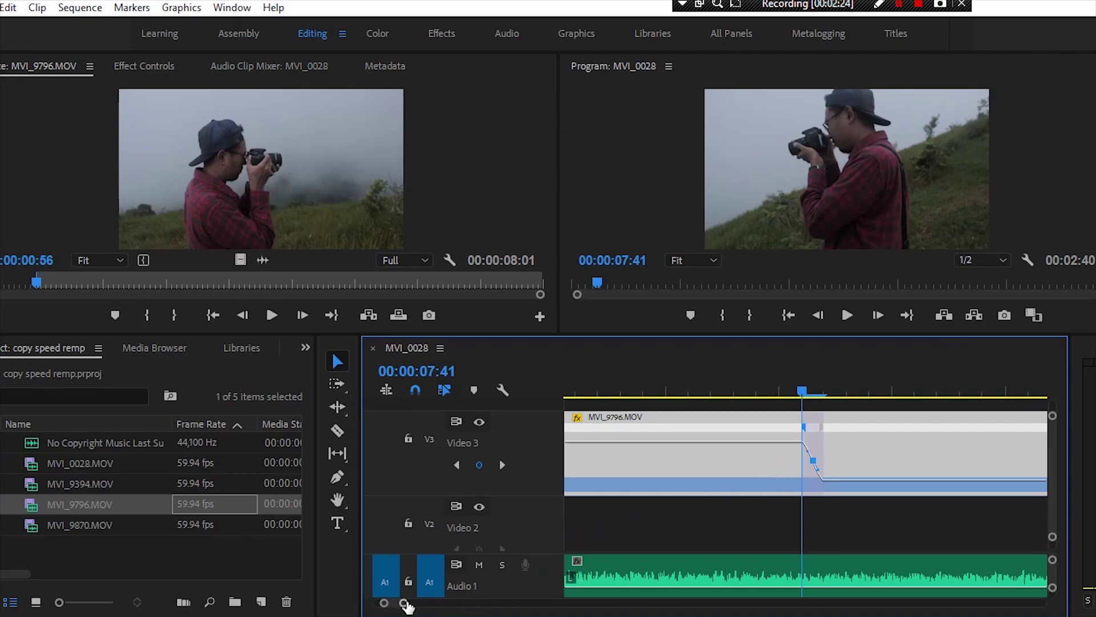
scroll(690, 485, "up", 5)
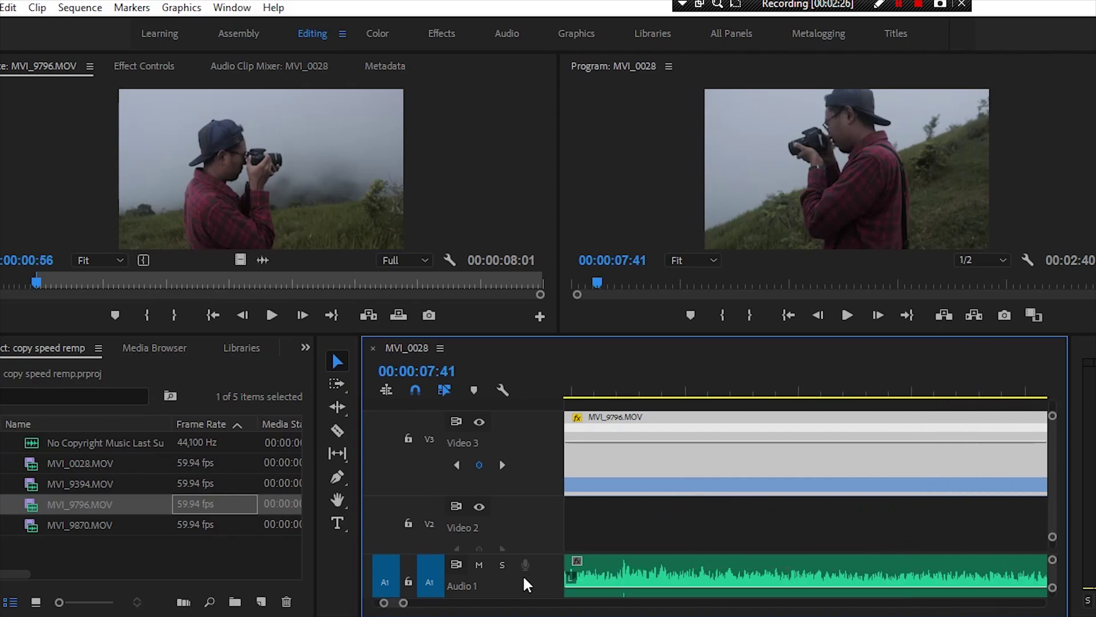
left_click_drag(406, 606, 475, 604)
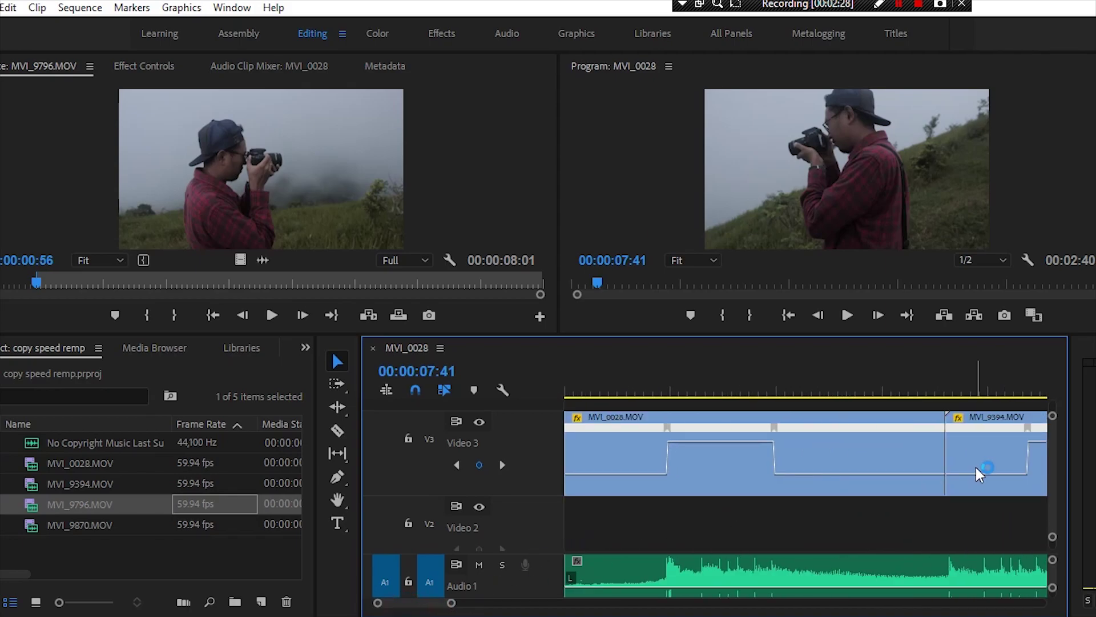
- Zoom in on MVI_9796 and put the playhead at 00:00:07:12 by the first speed keyframe
scroll(975, 466, "down", 2)
scroll(975, 464, "down", 1)
scroll(975, 465, "down", 2)
scroll(976, 464, "down", 1)
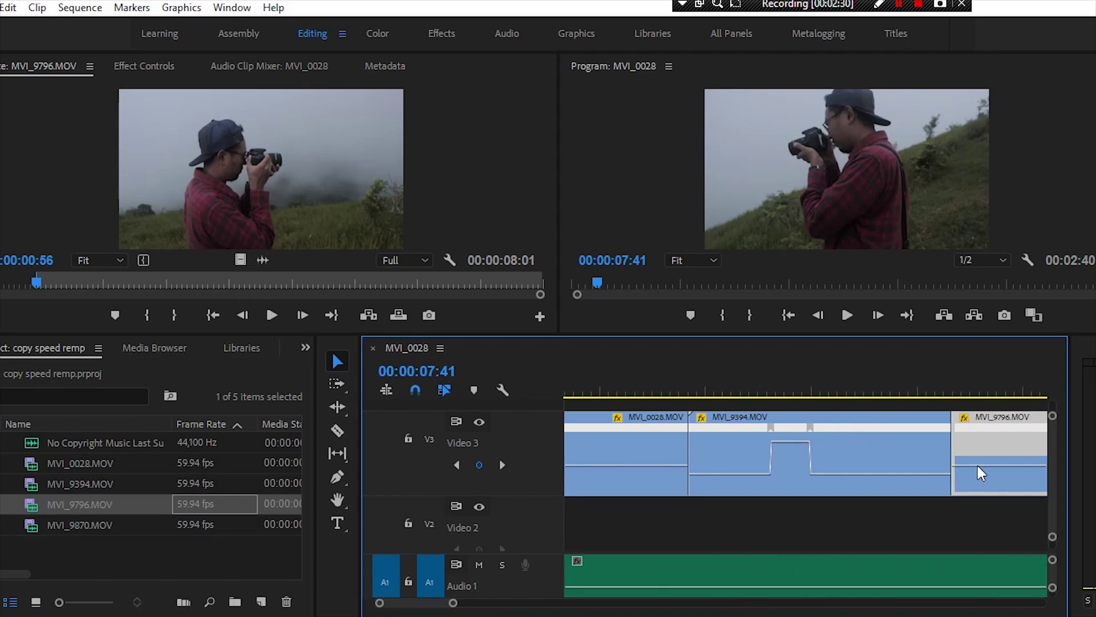
scroll(977, 465, "down", 2)
left_click_drag(895, 381, 889, 390)
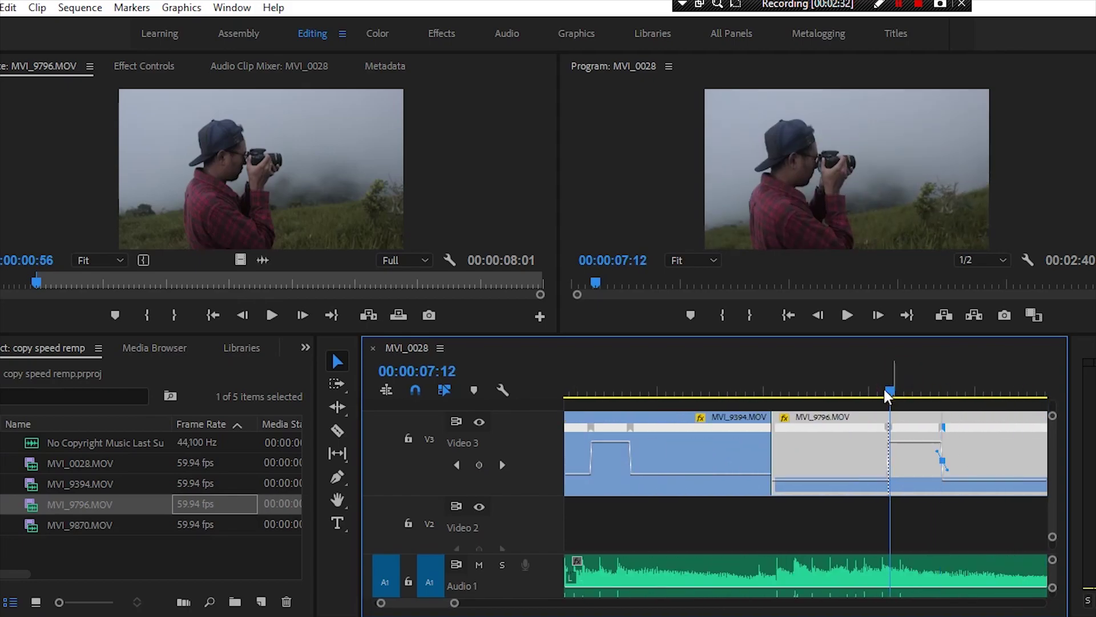
left_click_drag(455, 605, 403, 605)
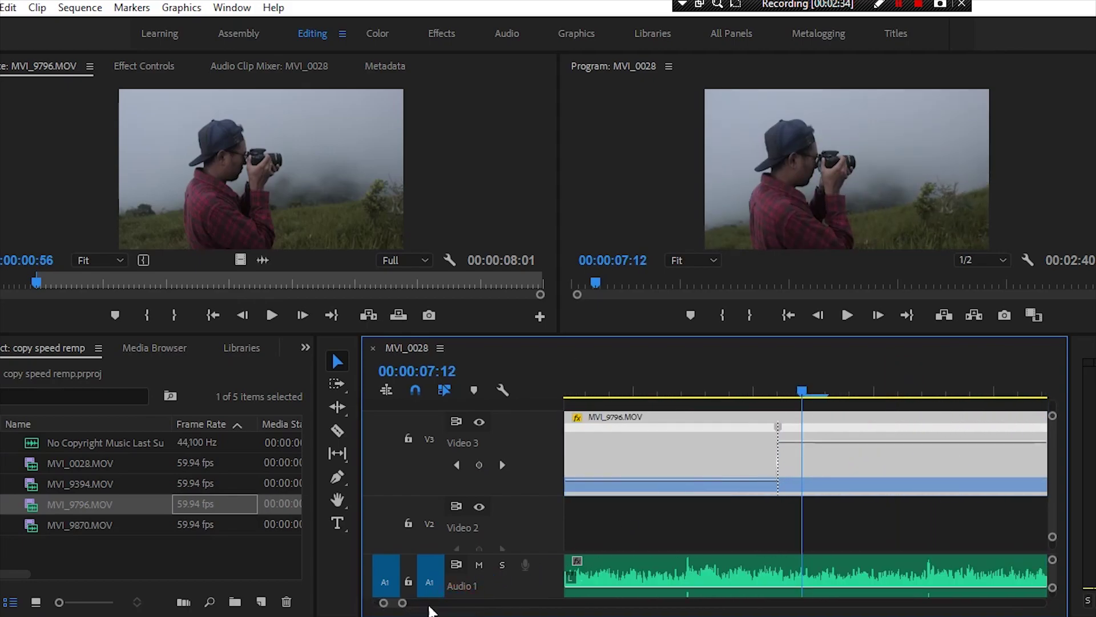
- Spread the 07:11 speed keyframe into a ramp and curve it with the Bezier handle
left_click(778, 427)
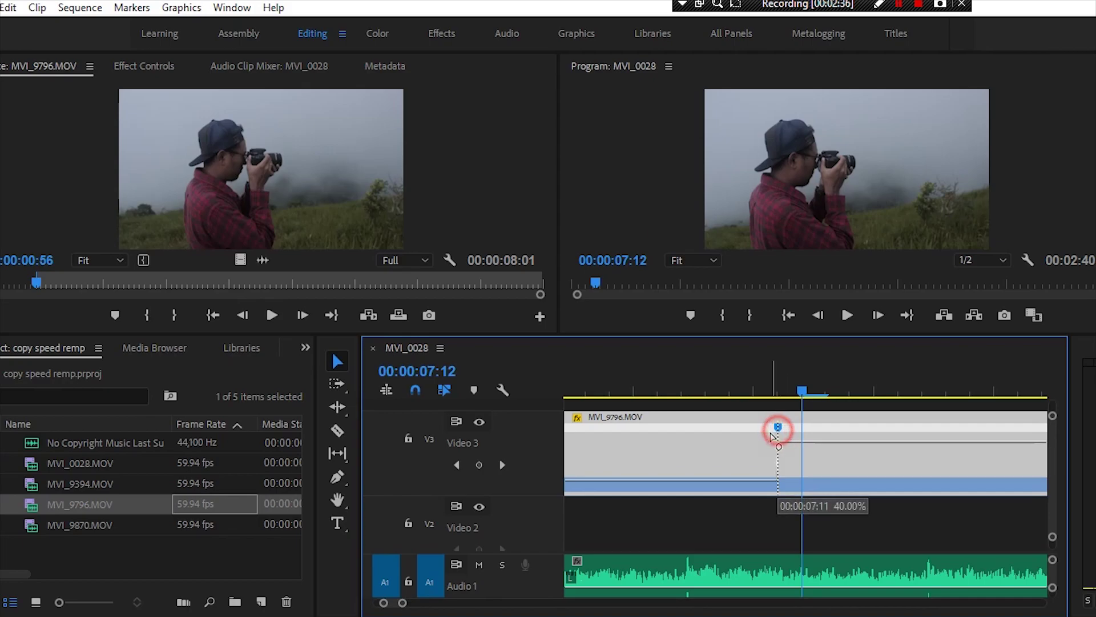
left_click_drag(778, 427, 799, 427)
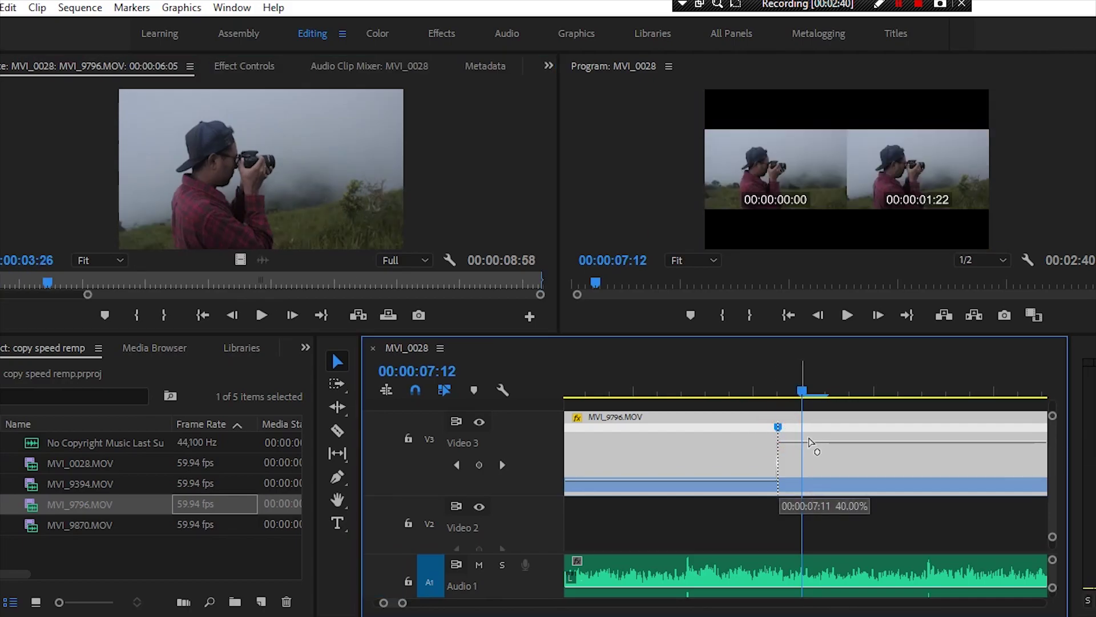
left_click_drag(790, 460, 802, 458)
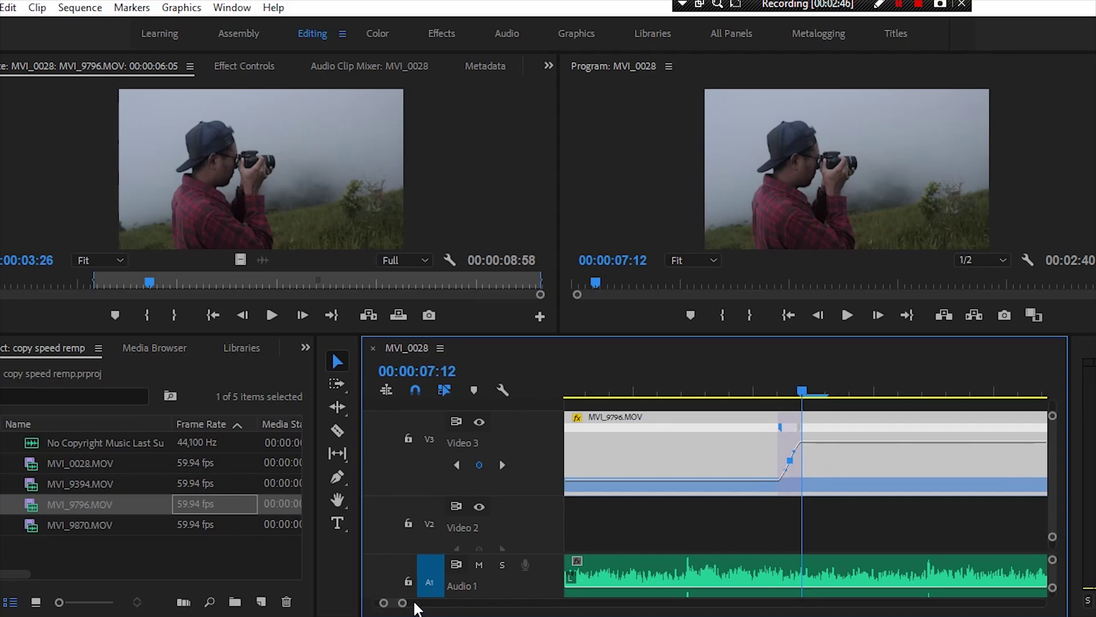
left_click_drag(405, 604, 490, 603)
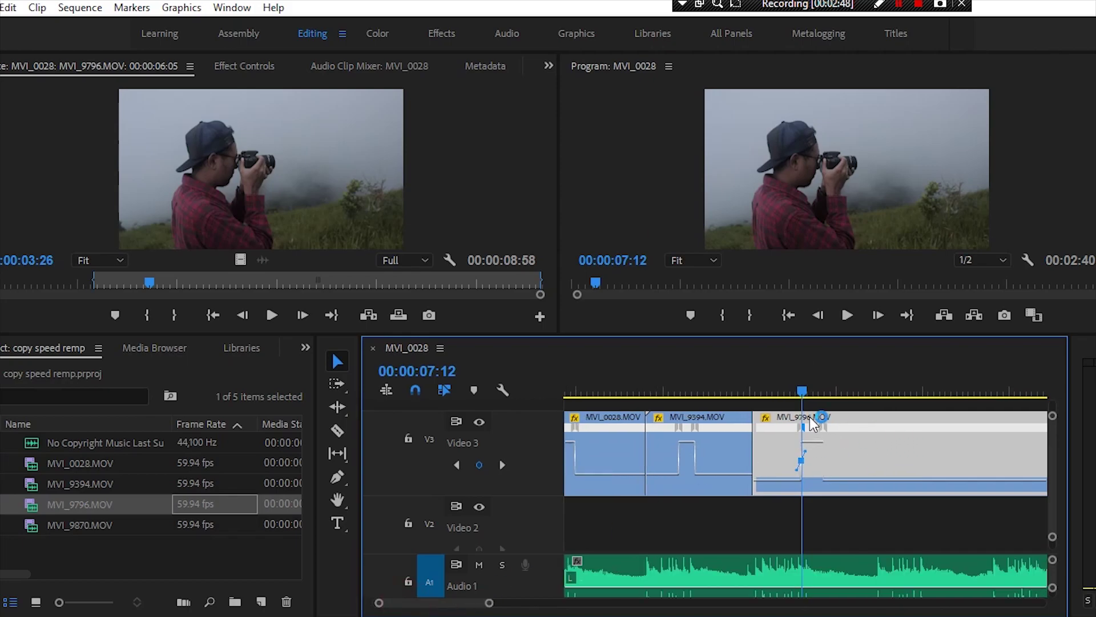
left_click(729, 381)
key("space")
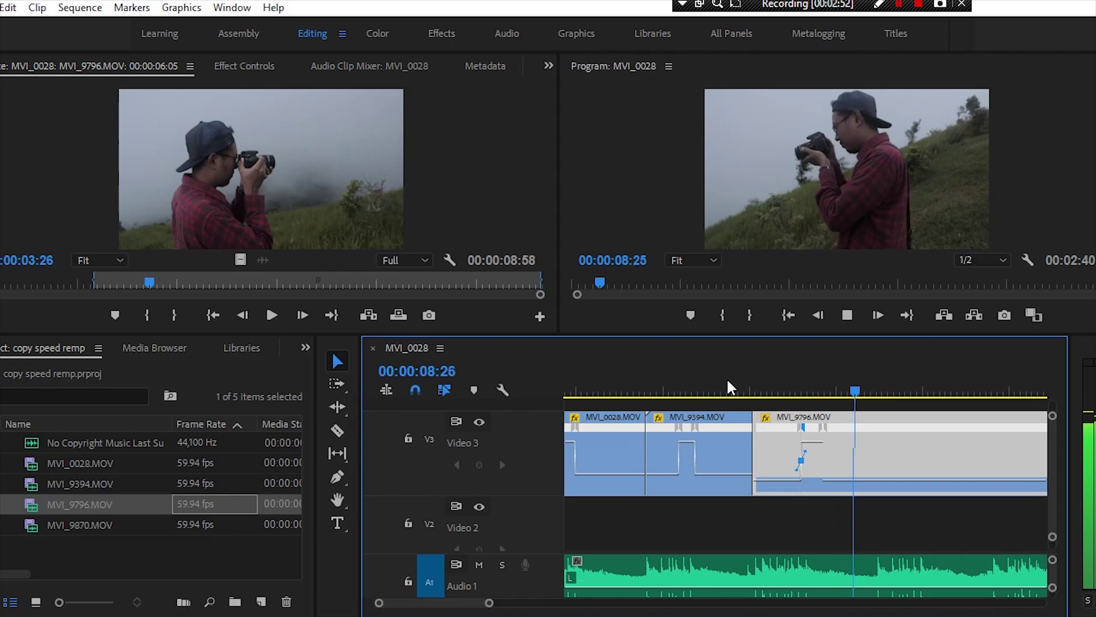
left_click(726, 384)
key("space")
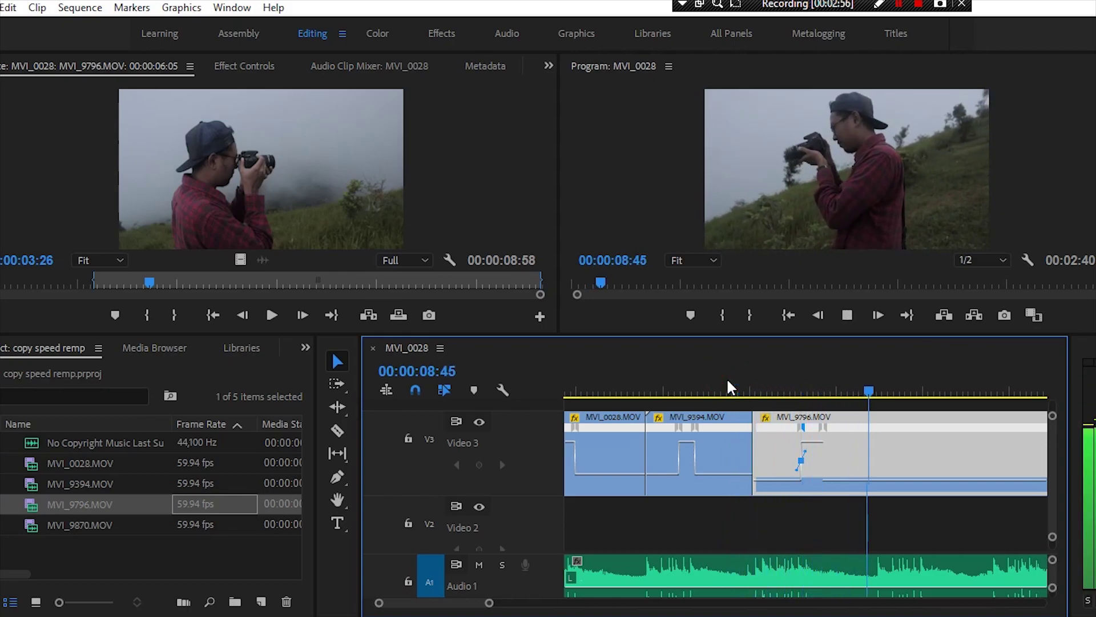
key("space")
scroll(961, 425, "down", 2)
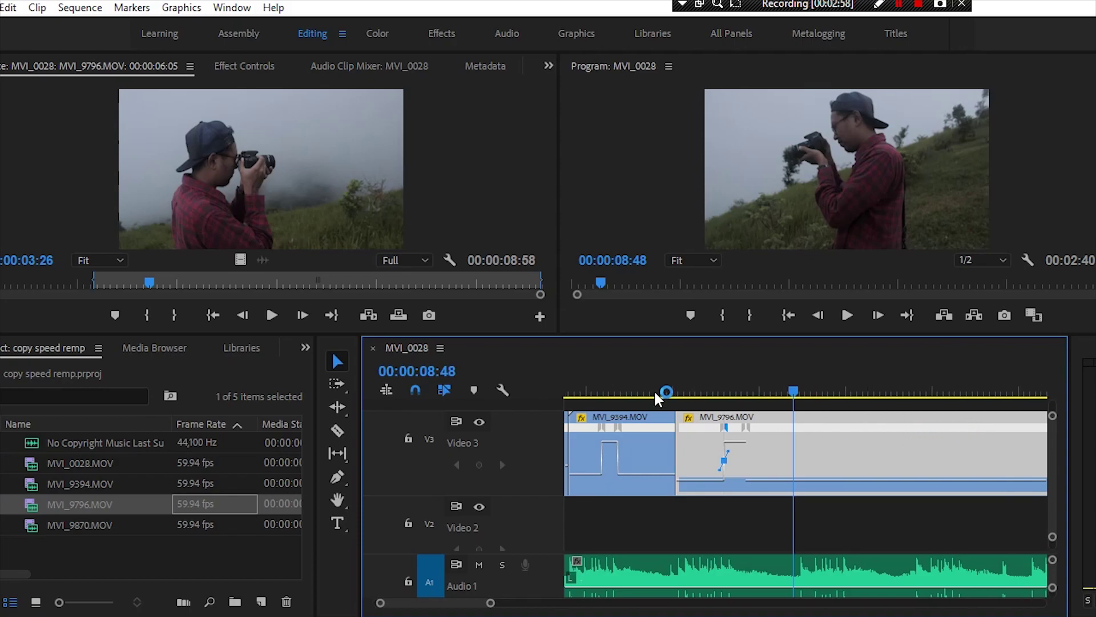
left_click(656, 389)
key("space")
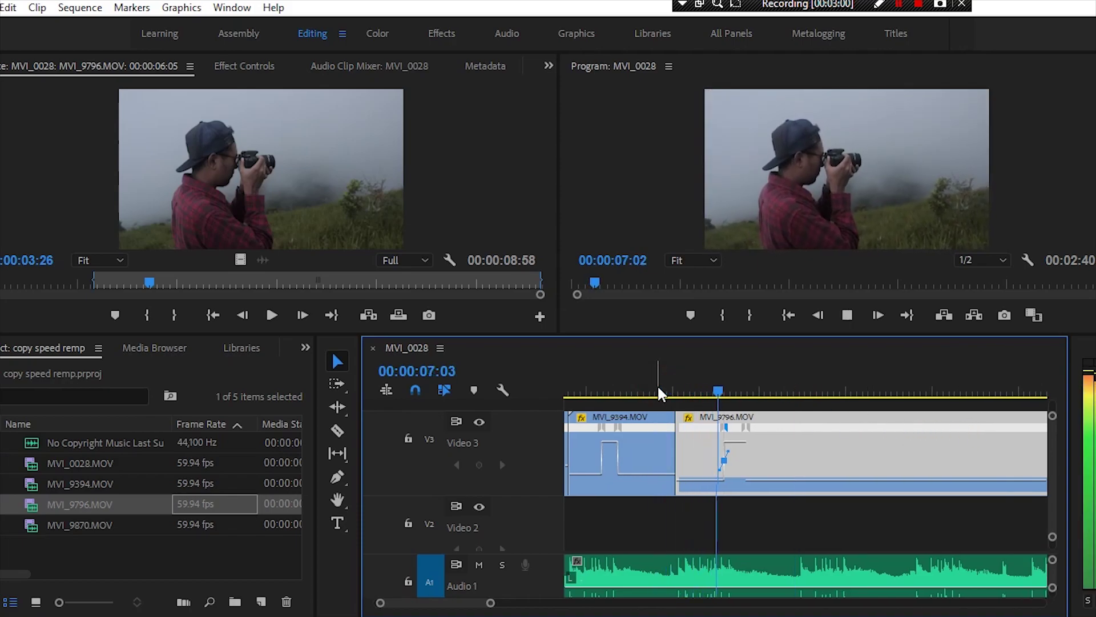
left_click(671, 379)
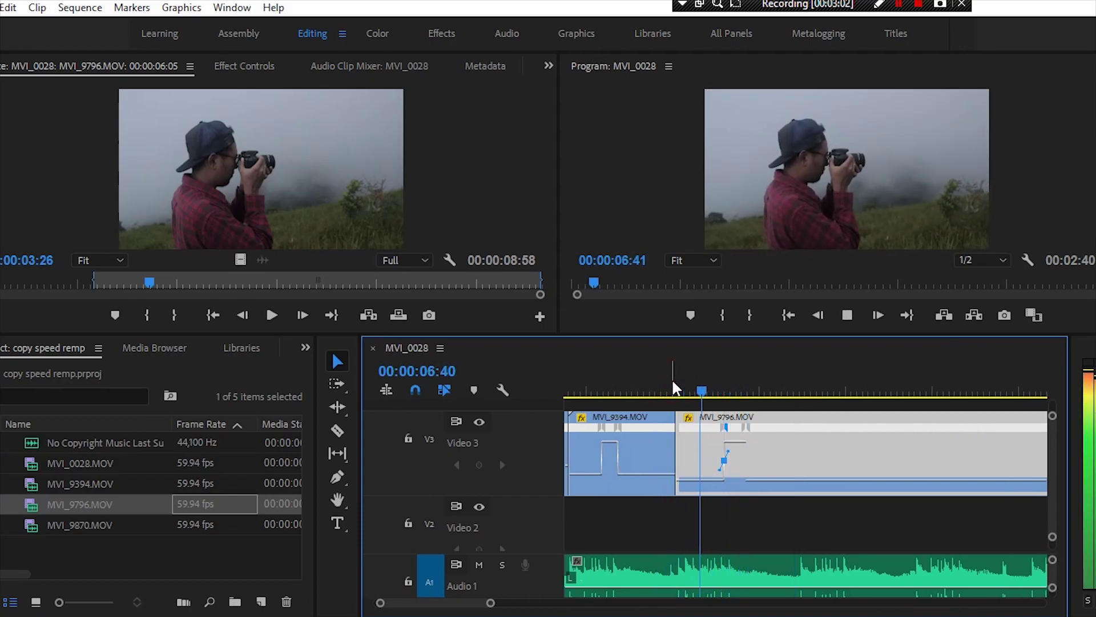
key("space")
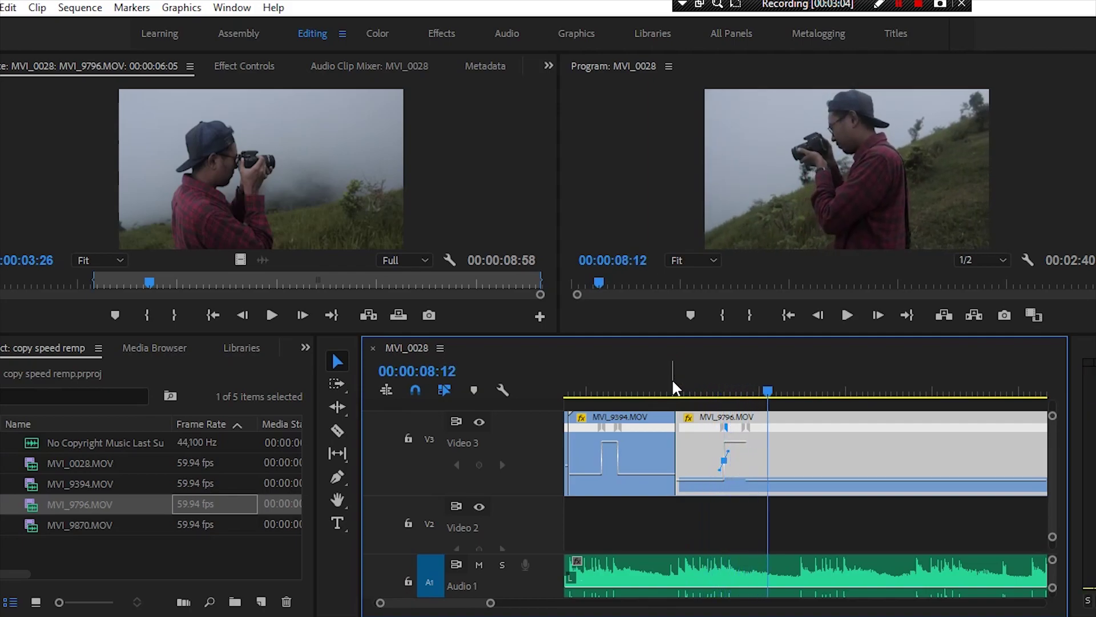
key("c")
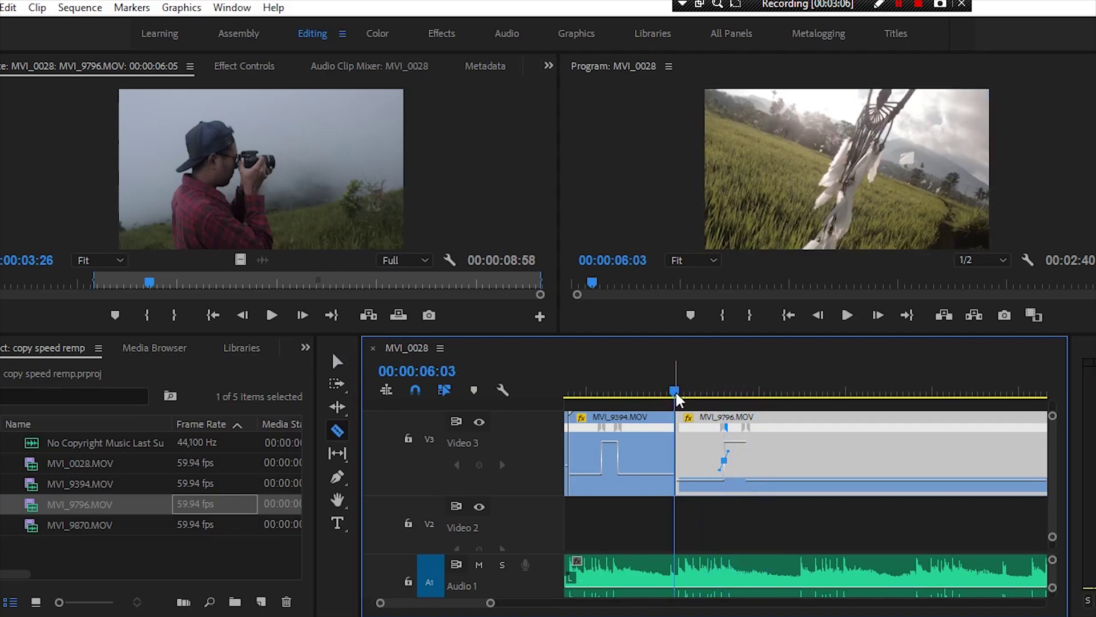
- Replay MVI_9796 from before the ramp to find the cut point
key("space")
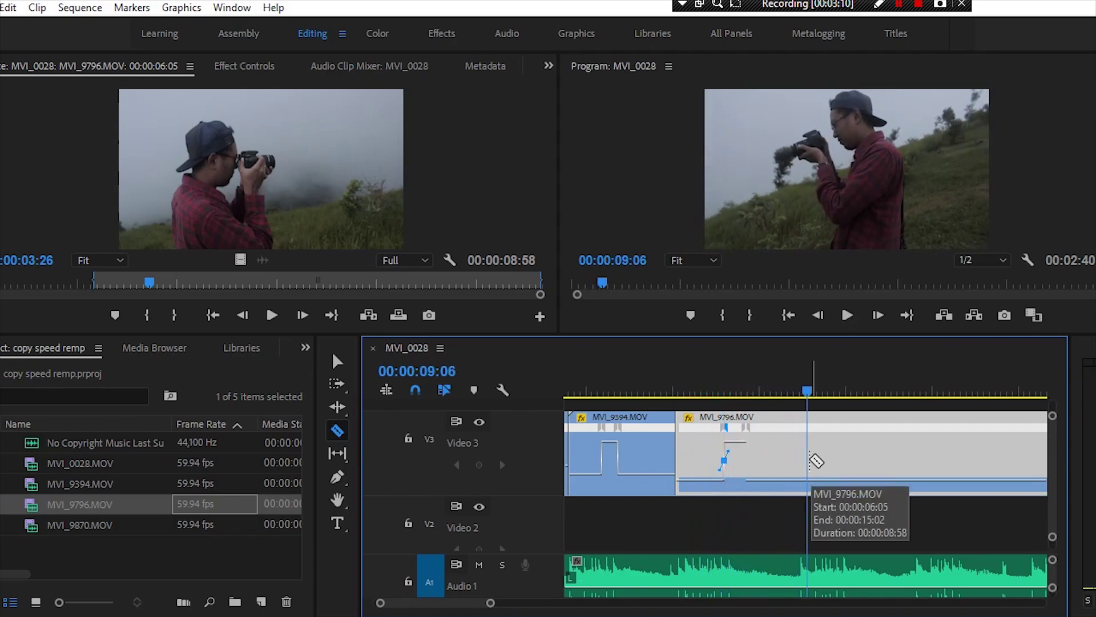
left_click(711, 391)
left_click(670, 388)
key("space")
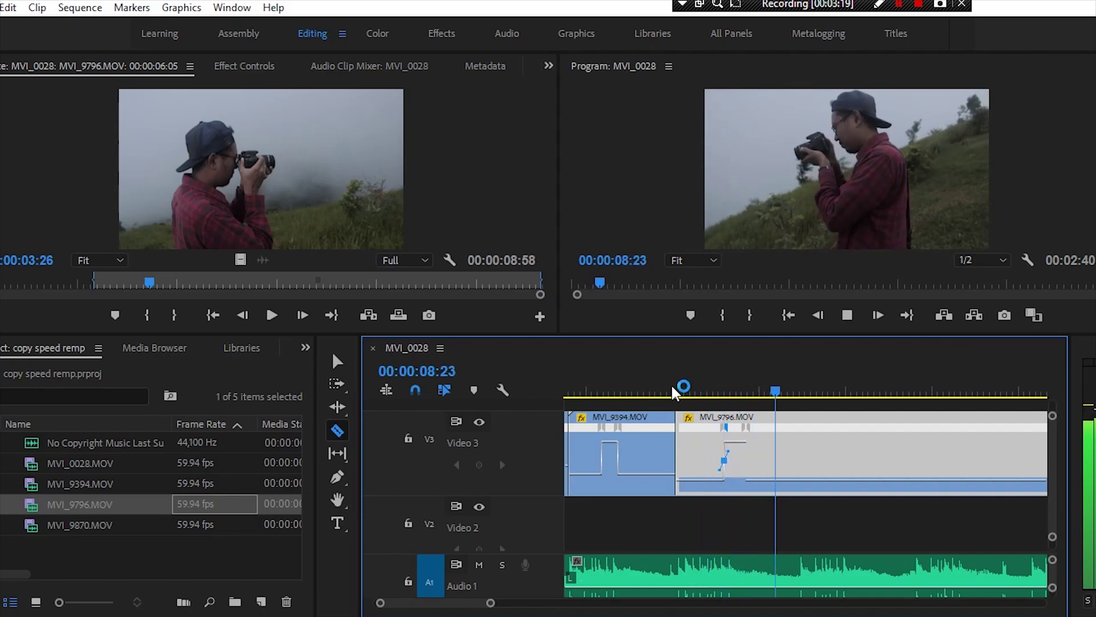
left_click(672, 388)
key("space")
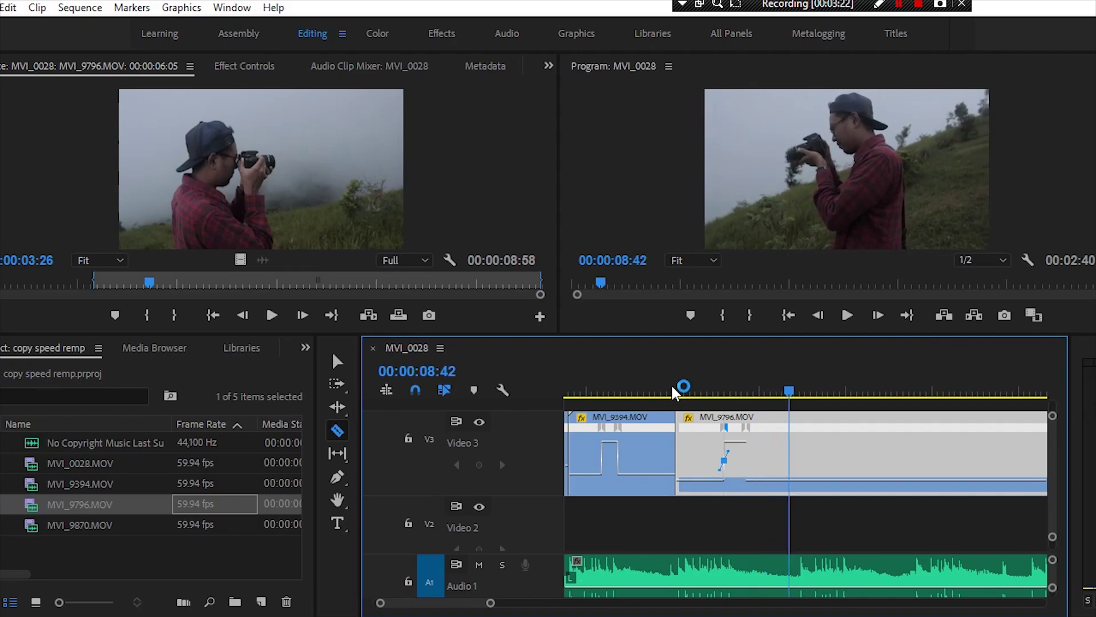
- Remove the tail of MVI_9796 and return to the Selection tool (V)
key("ctrl+z")
key("v")
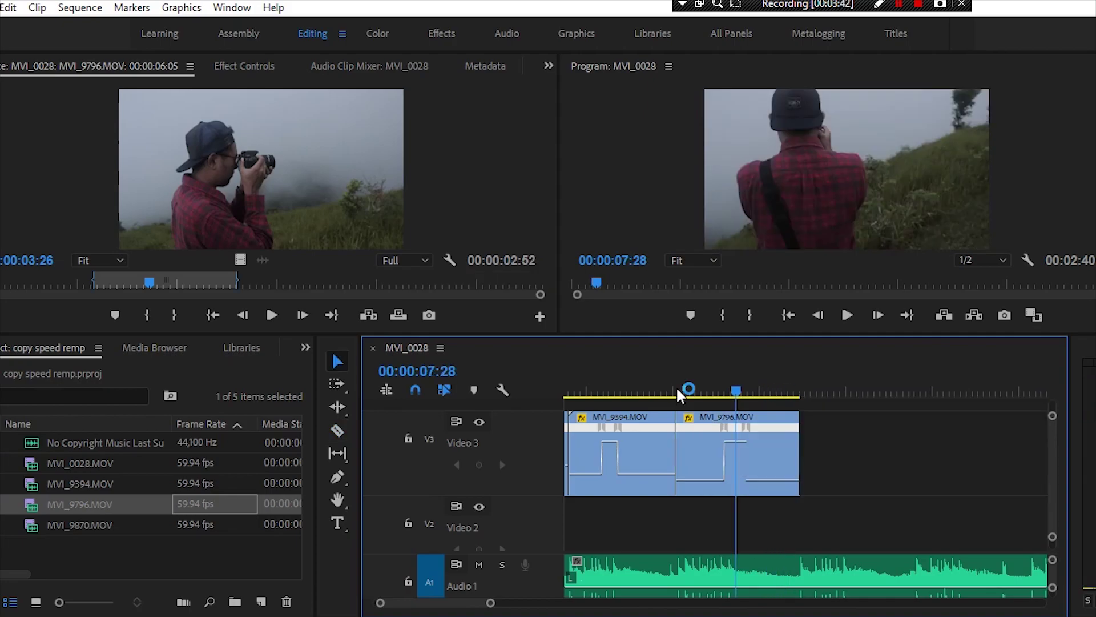
left_click(678, 390)
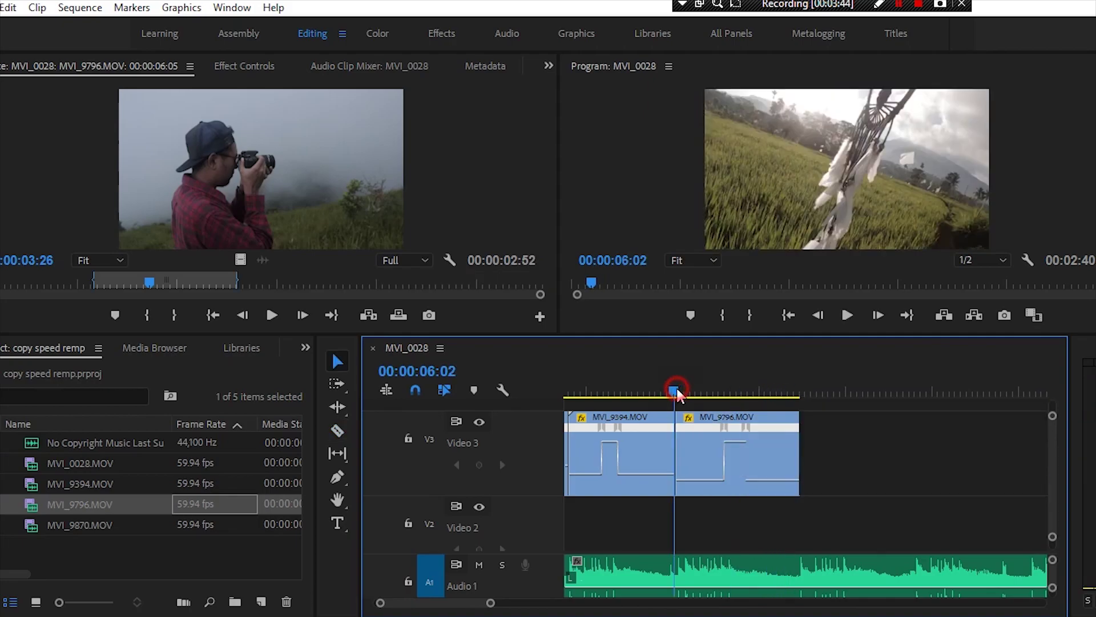
key("space")
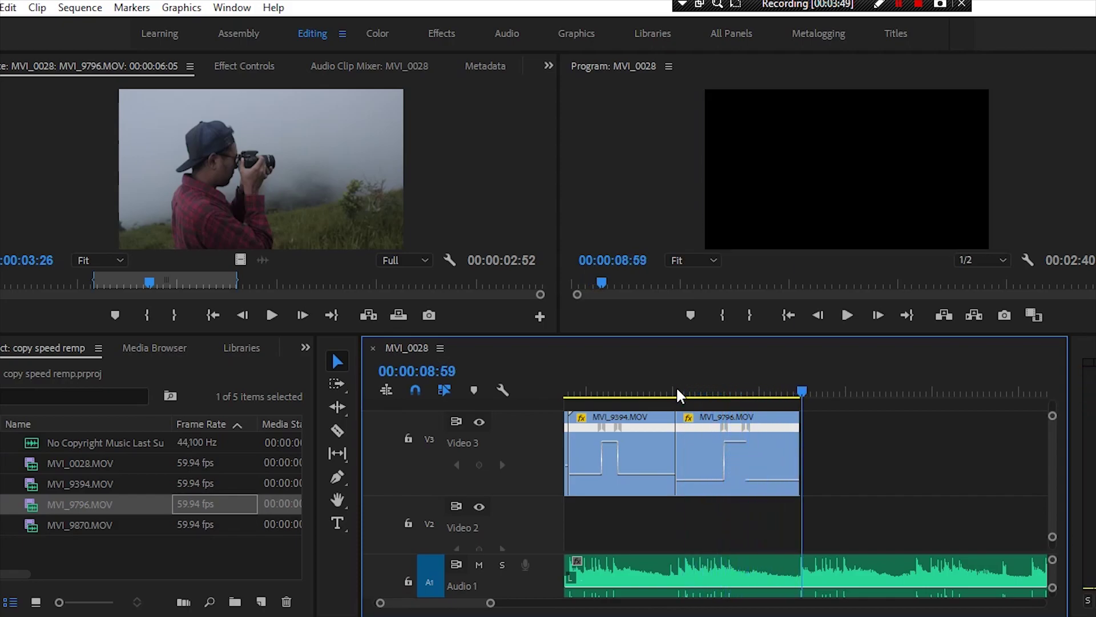
key("Home")
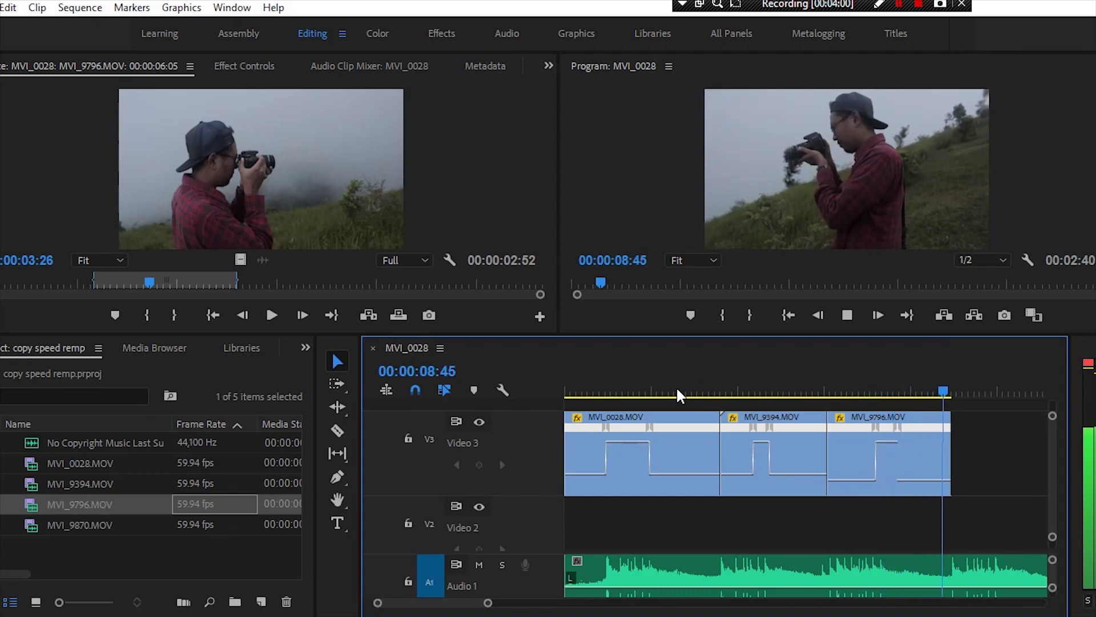
key("space")
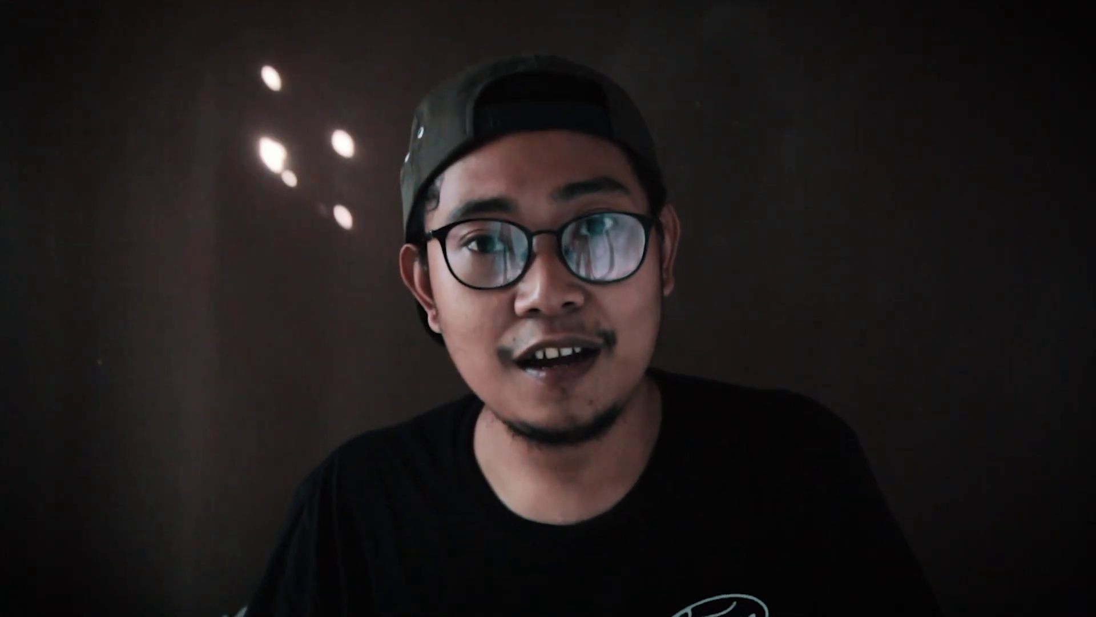